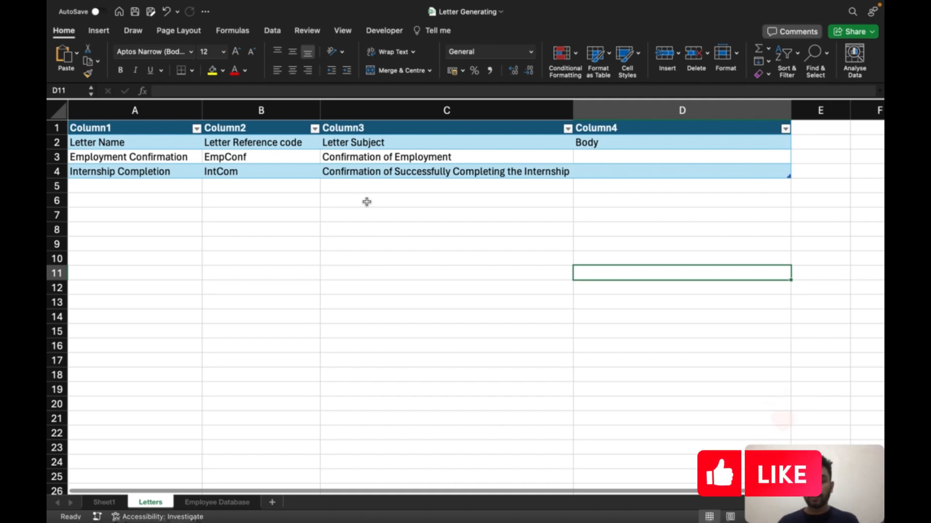
# Check the Employee Database sheet, return to the Letters sheet and undo the last edit
pyautogui.click(229, 504)
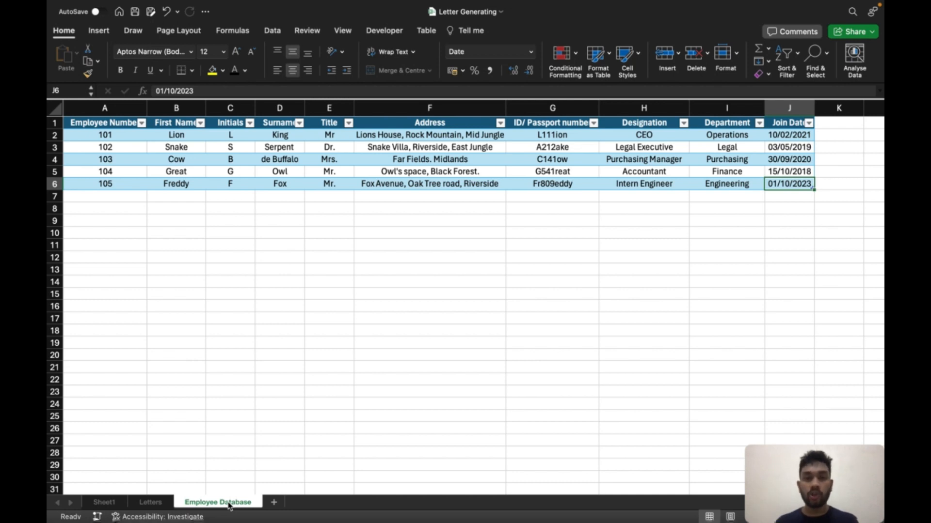
pyautogui.click(159, 507)
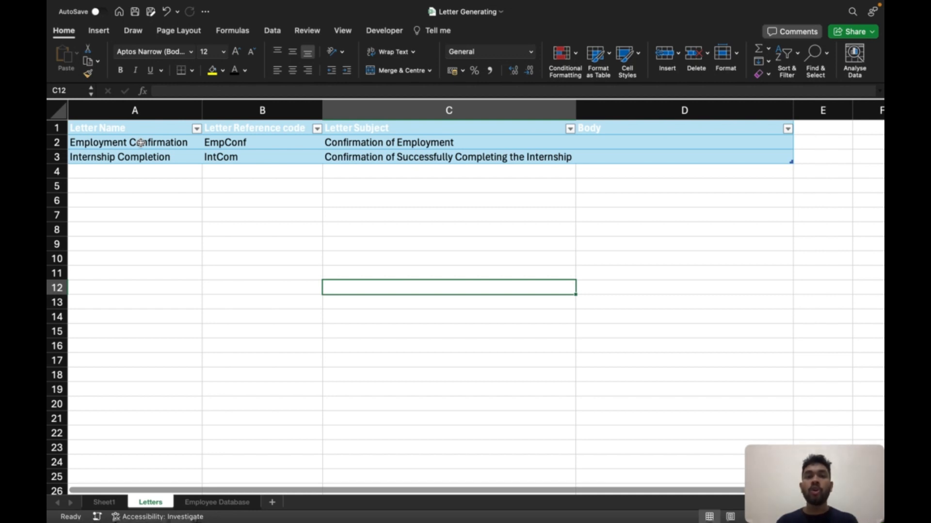
pyautogui.press('super+z')
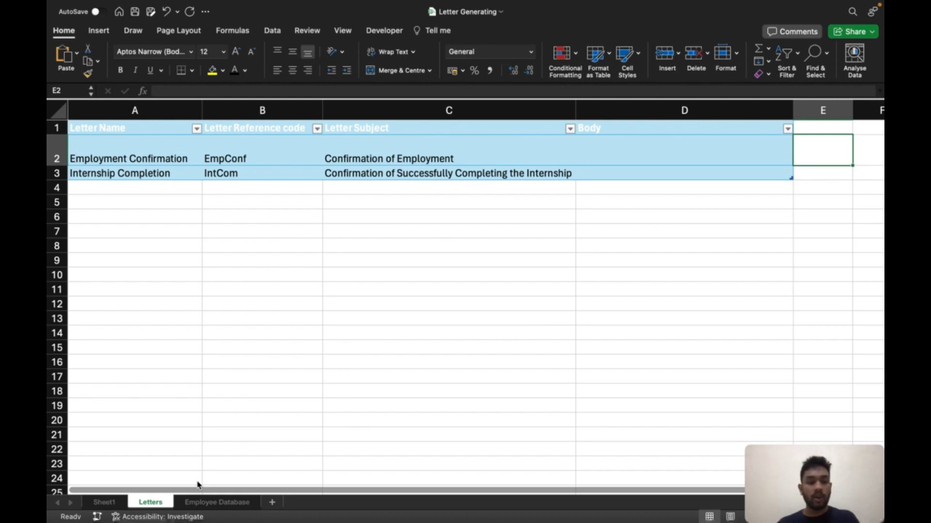
# Switch to Microsoft Word and copy the employment confirmation letter's paragraph, from "I am writing to confirm" to "shown position below."
pyautogui.press('super+Tab')
pyautogui.press('super+Tab')
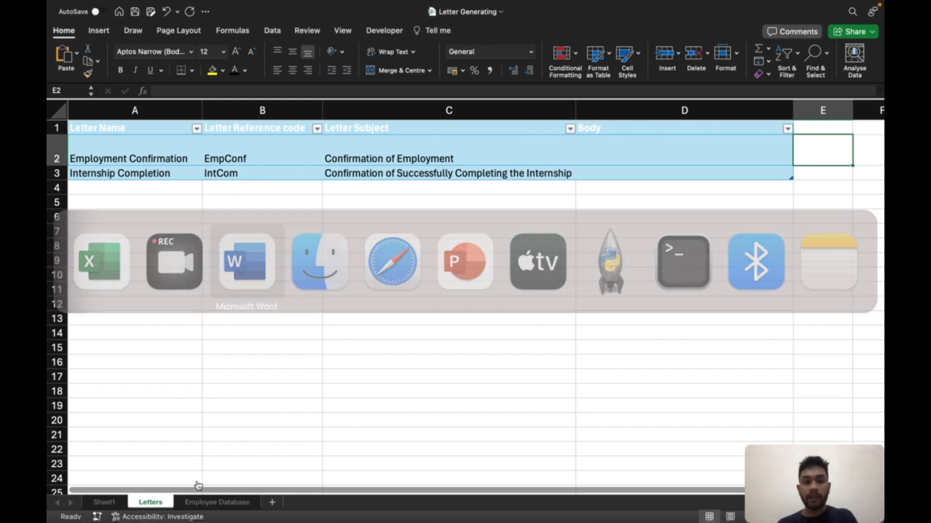
pyautogui.click(291, 379)
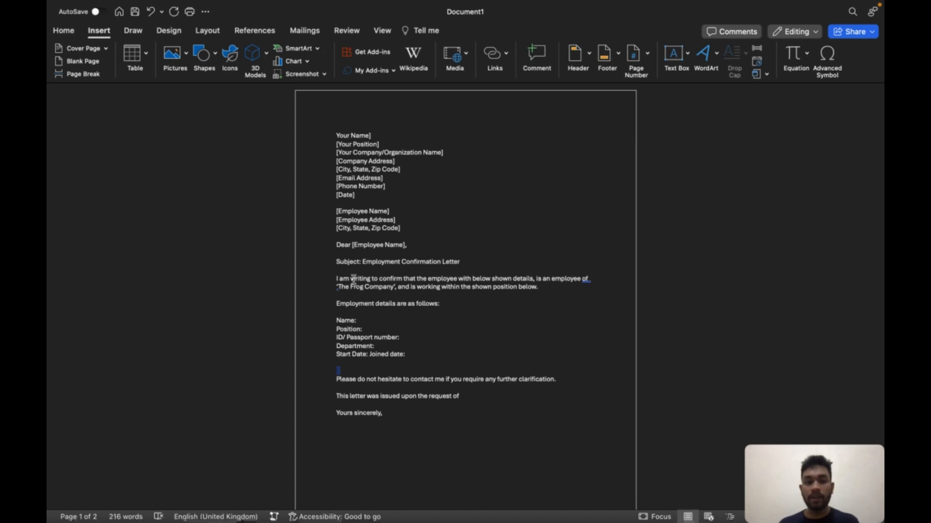
pyautogui.moveTo(336, 277); pyautogui.dragTo(590, 289)
pyautogui.press('super+c')
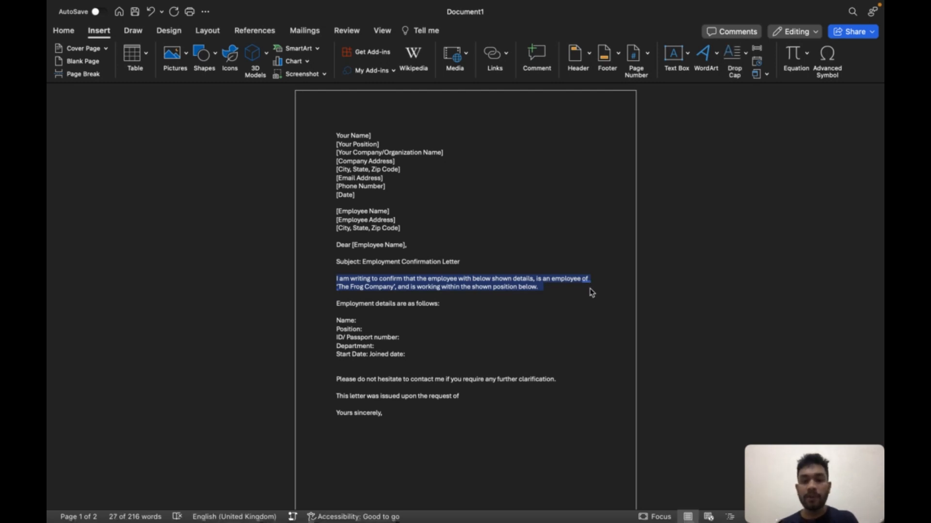
# Switch to Excel and paste the copied paragraph as the Body text of the Employment Confirmation letter in cell D2
pyautogui.press('super+Tab')
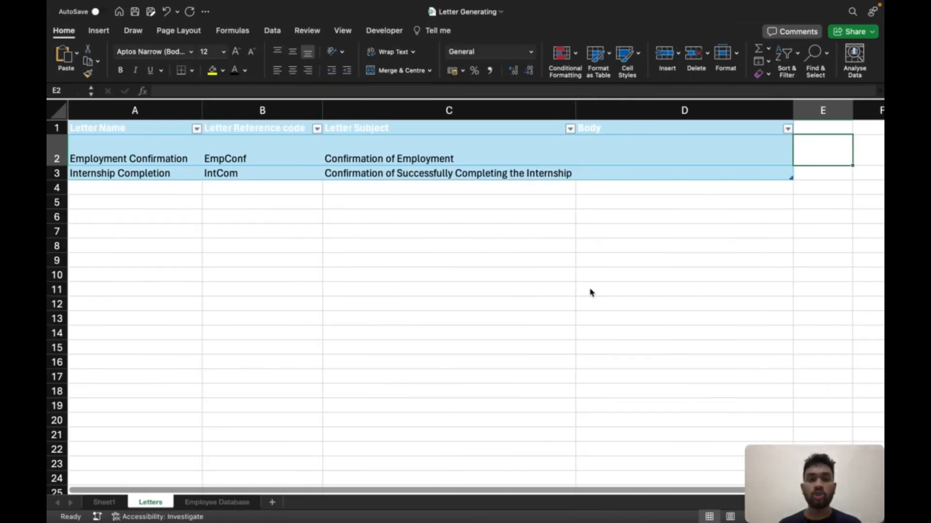
pyautogui.click(620, 158)
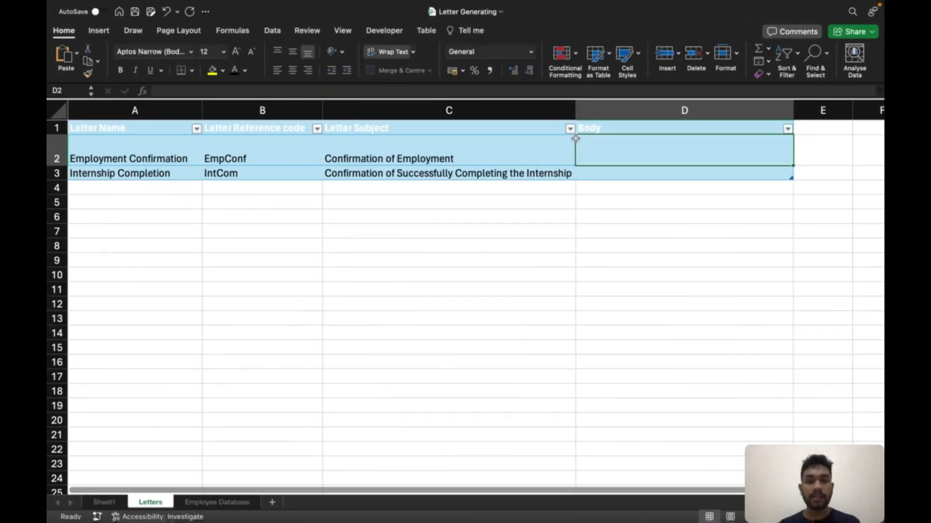
pyautogui.click(500, 87)
pyautogui.press('super+v')
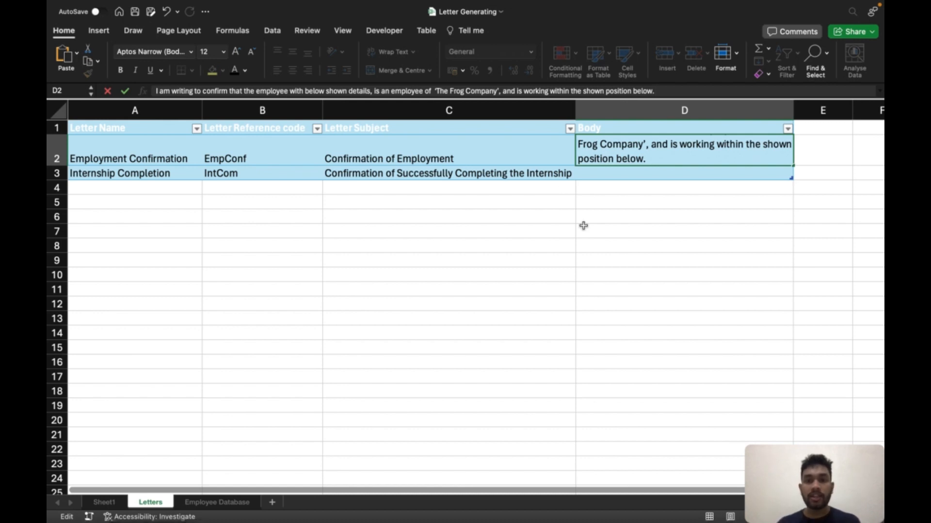
pyautogui.click(603, 176)
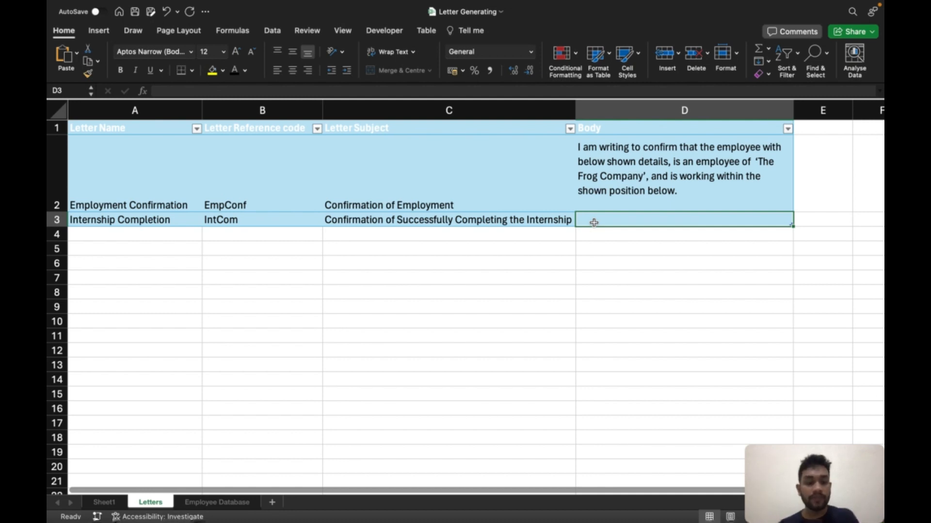
# Switch to Microsoft Word and copy the internship letter's paragraph, from "This is to confirm that the intern" to "'The Frog Company'"
pyautogui.press('super+Tab')
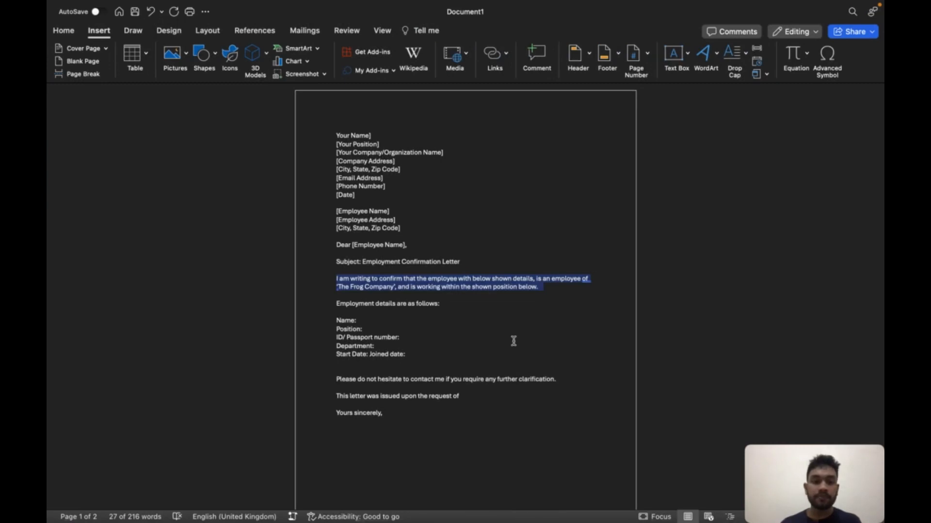
pyautogui.scroll(-10, 513, 341)
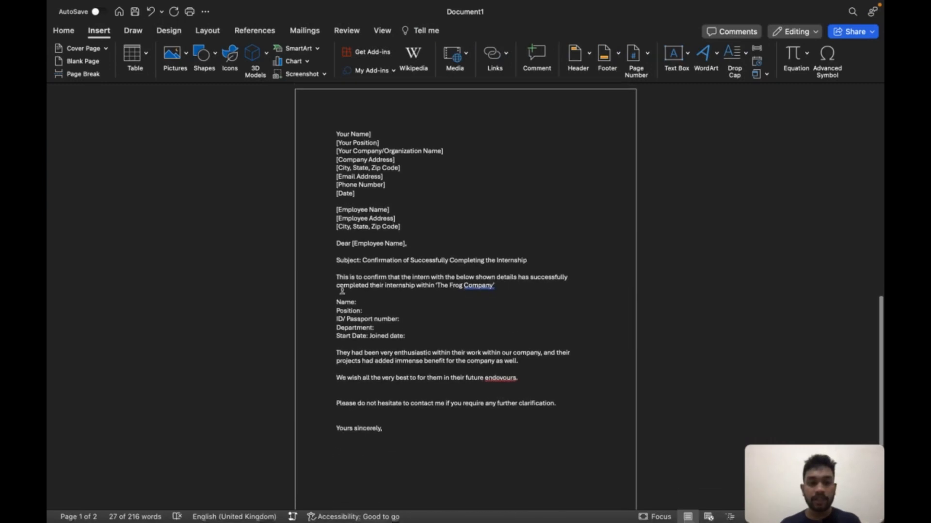
pyautogui.moveTo(329, 276); pyautogui.dragTo(500, 285)
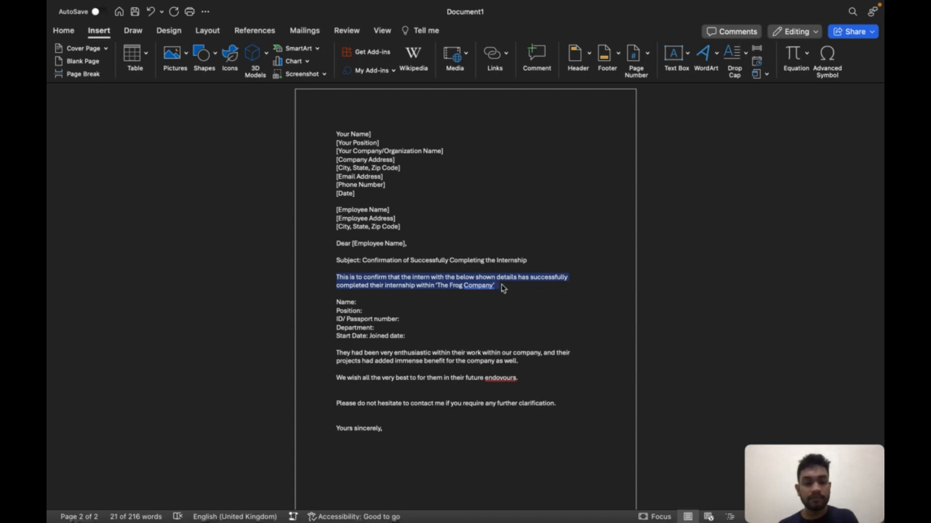
# Switch to Excel and paste the copied paragraph as the Body text of the Internship Completion letter in cell D3
pyautogui.press('super+Tab')
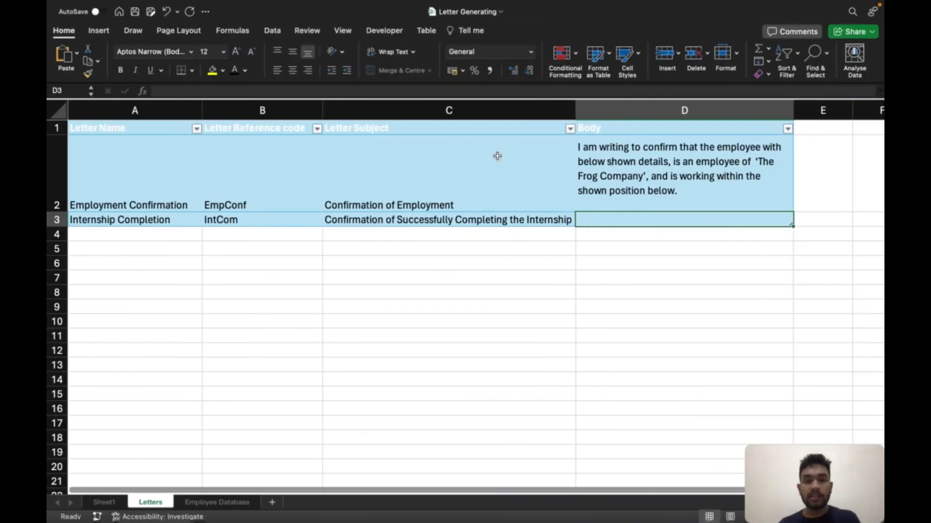
pyautogui.click(422, 90)
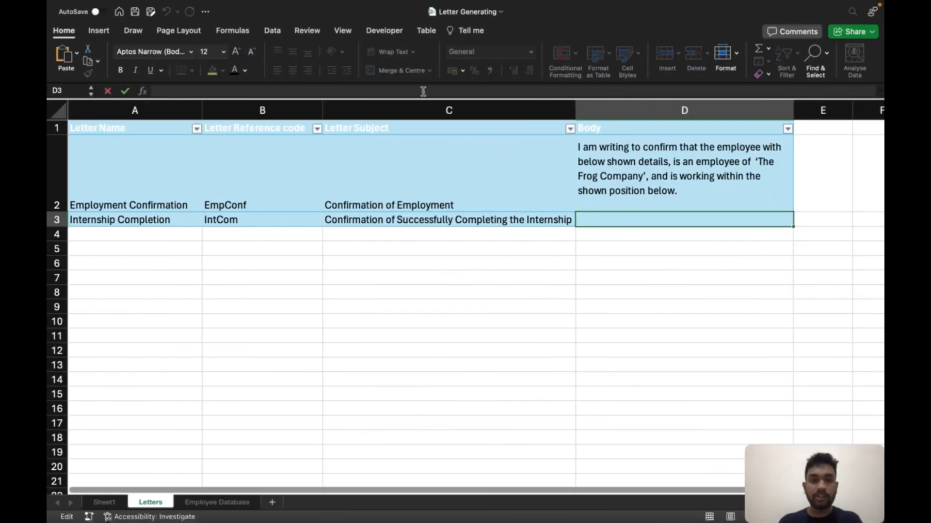
pyautogui.press('super+v')
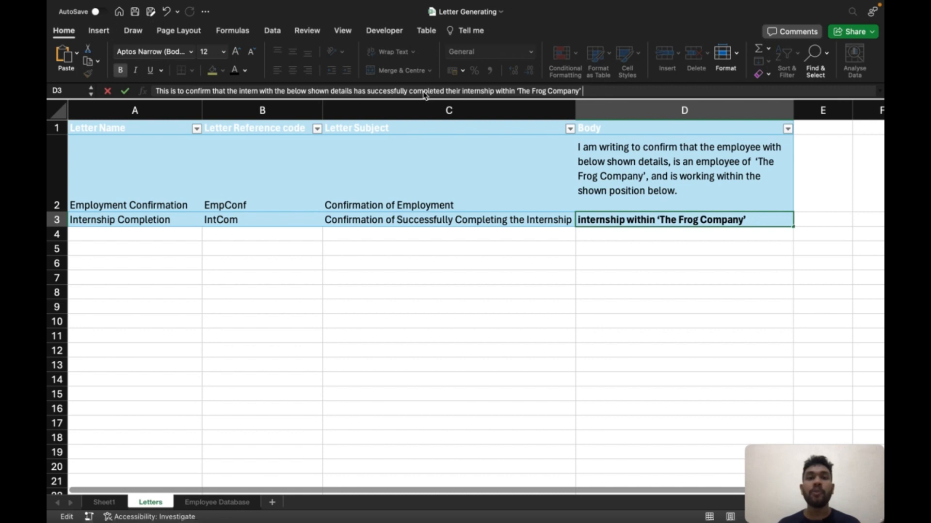
pyautogui.click(440, 252)
pyautogui.click(701, 223)
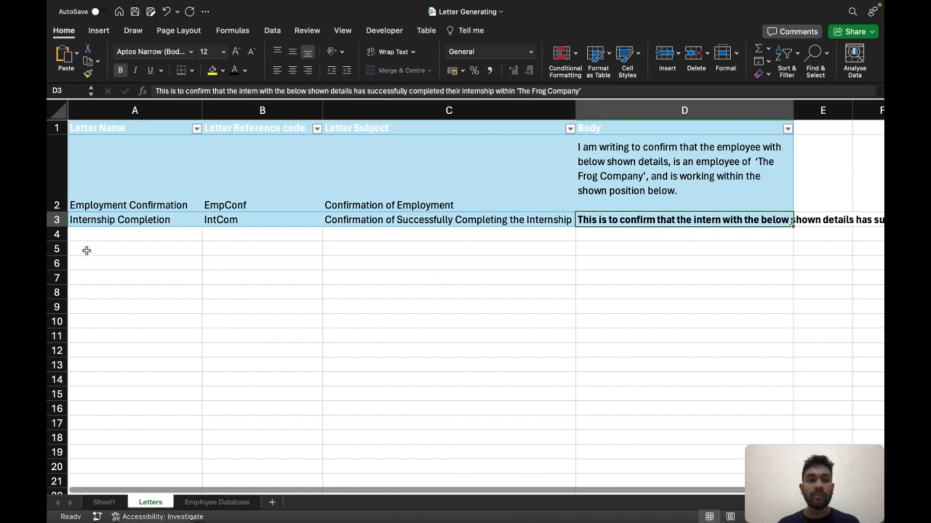
pyautogui.moveTo(65, 227); pyautogui.dragTo(65, 226)
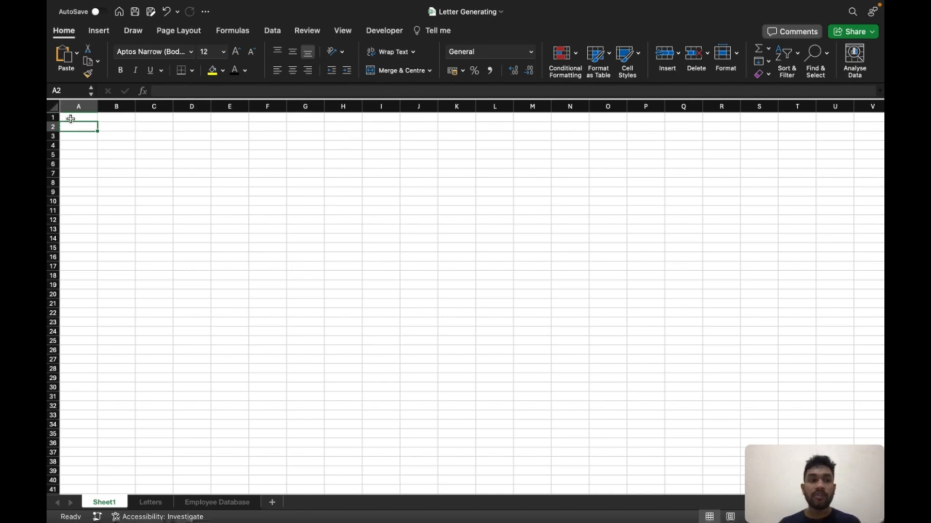
# Hide the gridlines on Sheet1
pyautogui.click(71, 119)
pyautogui.moveTo(70, 119); pyautogui.dragTo(345, 135)
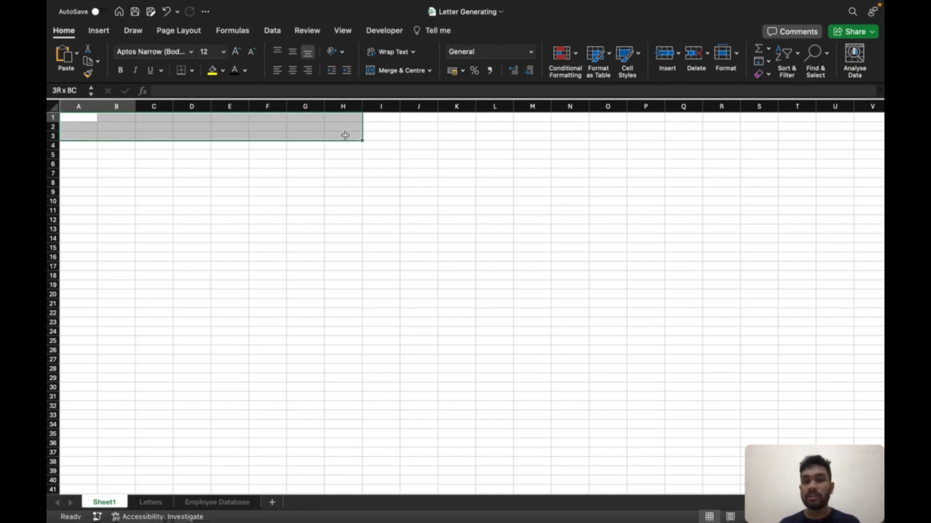
pyautogui.click(343, 30)
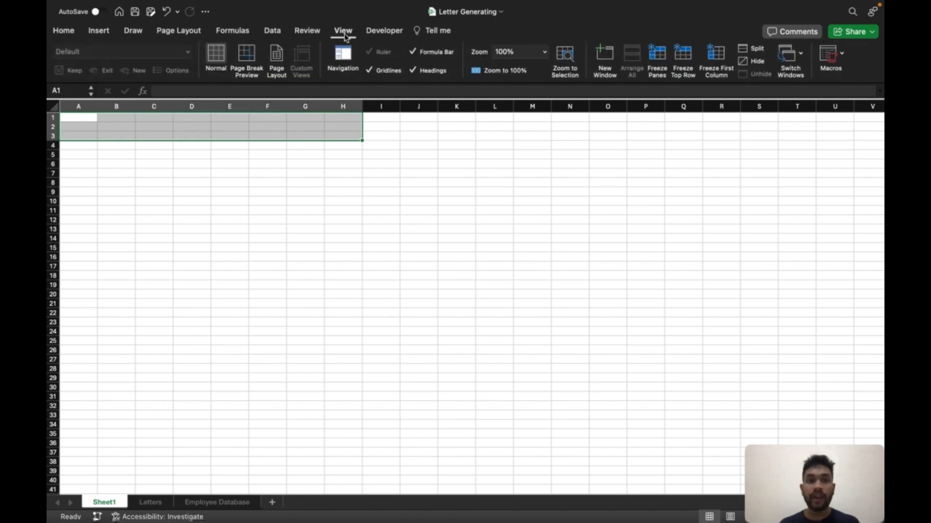
pyautogui.click(391, 72)
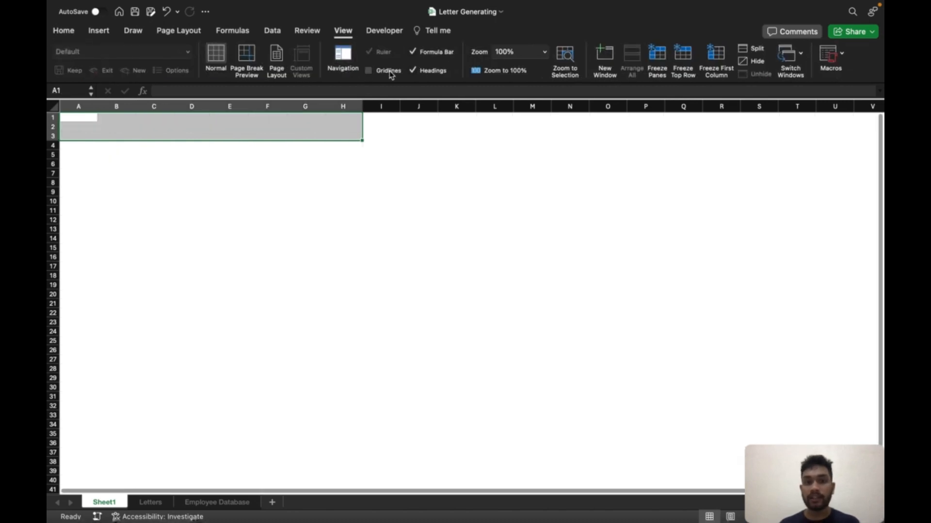
pyautogui.click(278, 199)
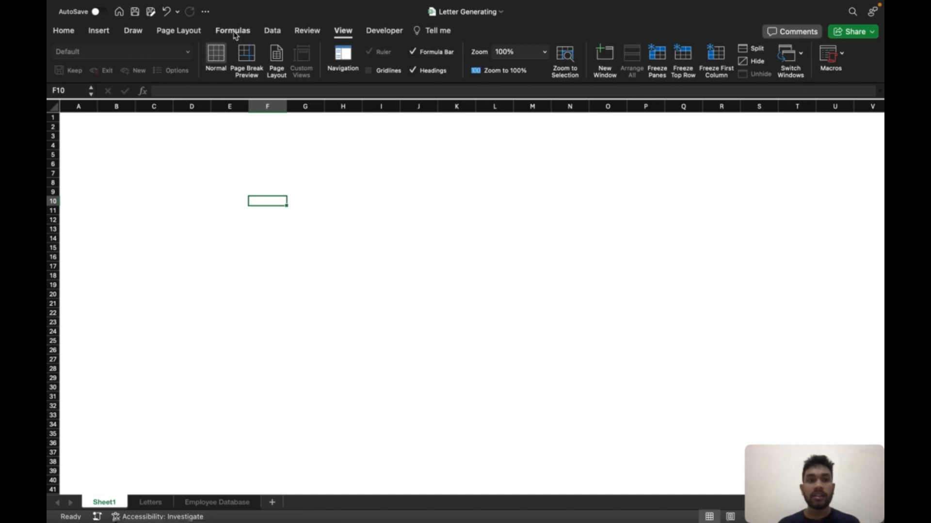
# Set Sheet1's page orientation to Portrait and its paper size to A4 210 x 297 mm
pyautogui.click(182, 32)
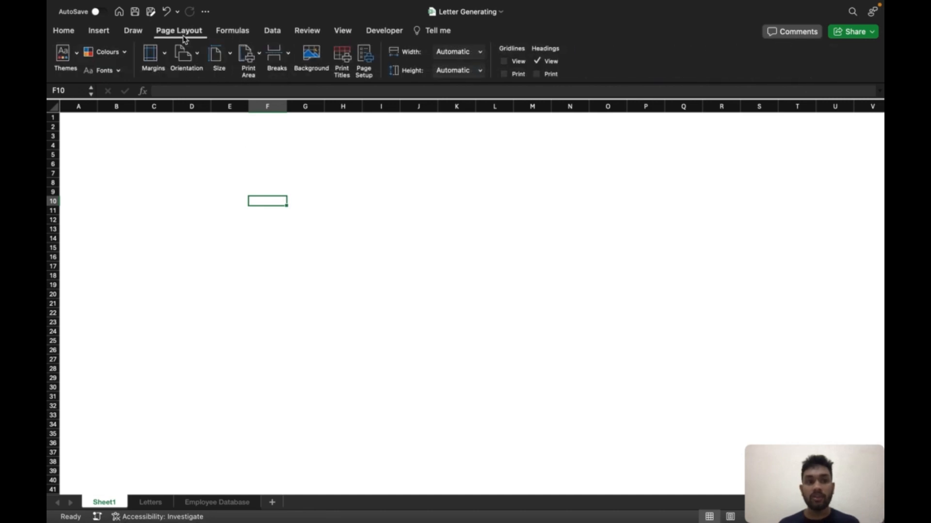
pyautogui.click(190, 67)
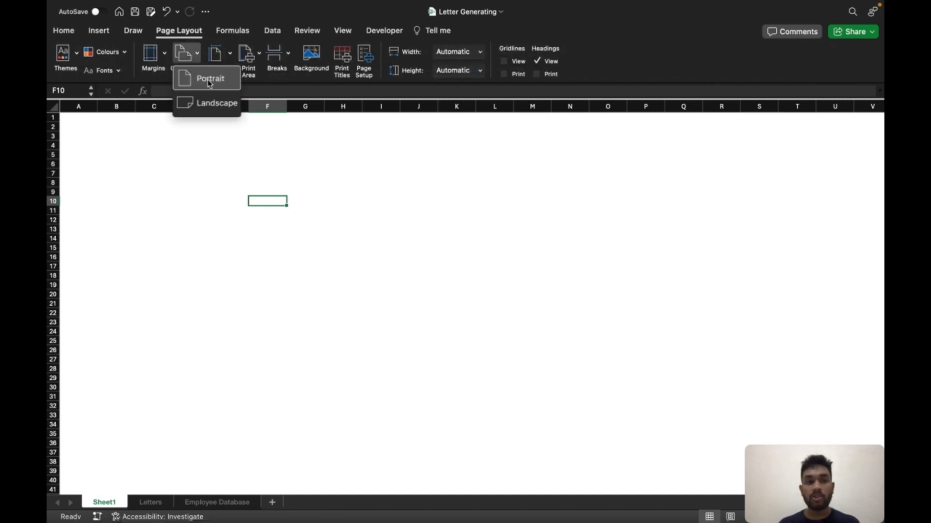
pyautogui.click(208, 79)
pyautogui.click(223, 66)
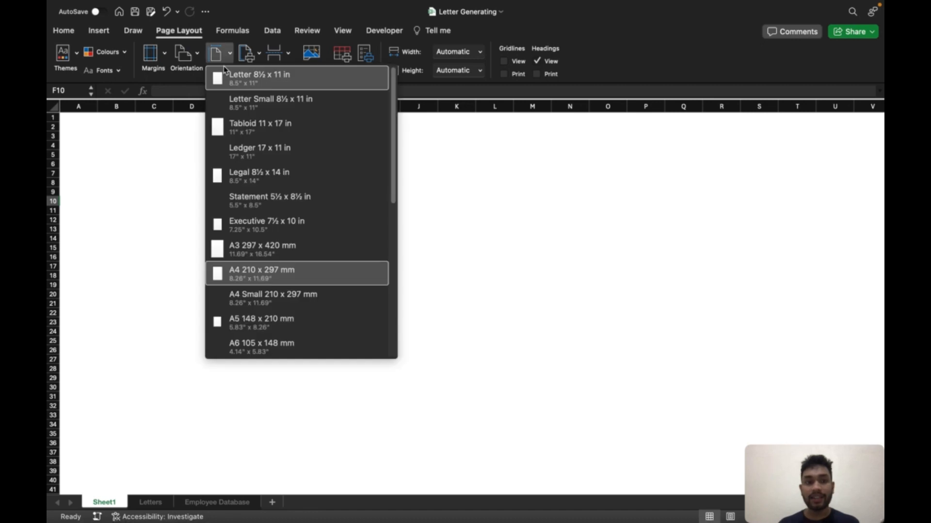
pyautogui.click(272, 274)
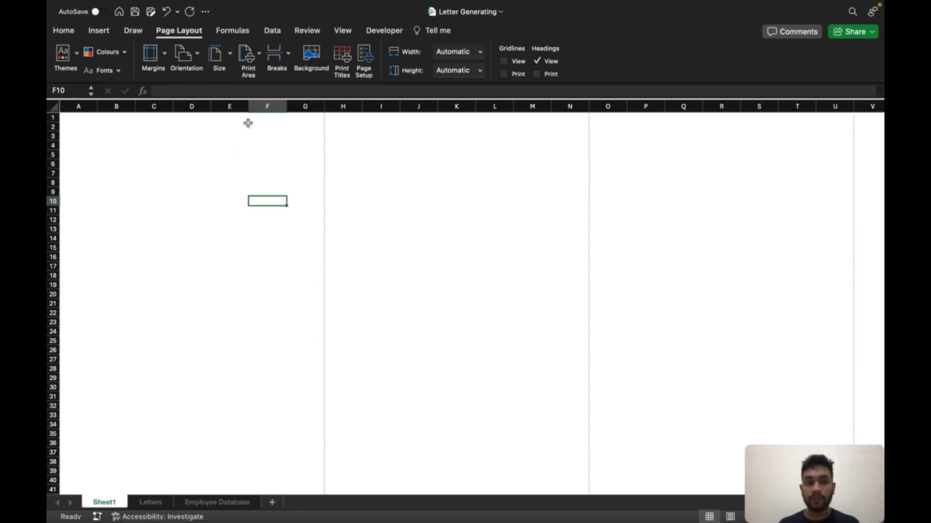
# Set the range A1:G96 on Sheet1 as the print area
pyautogui.scroll(-3, 284, 280)
pyautogui.scroll(3, 284, 280)
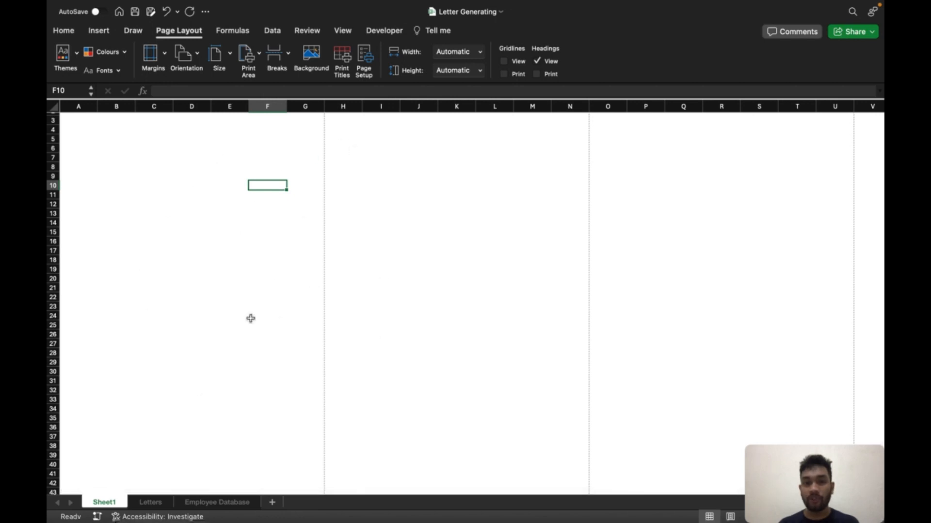
pyautogui.scroll(1, 250, 318)
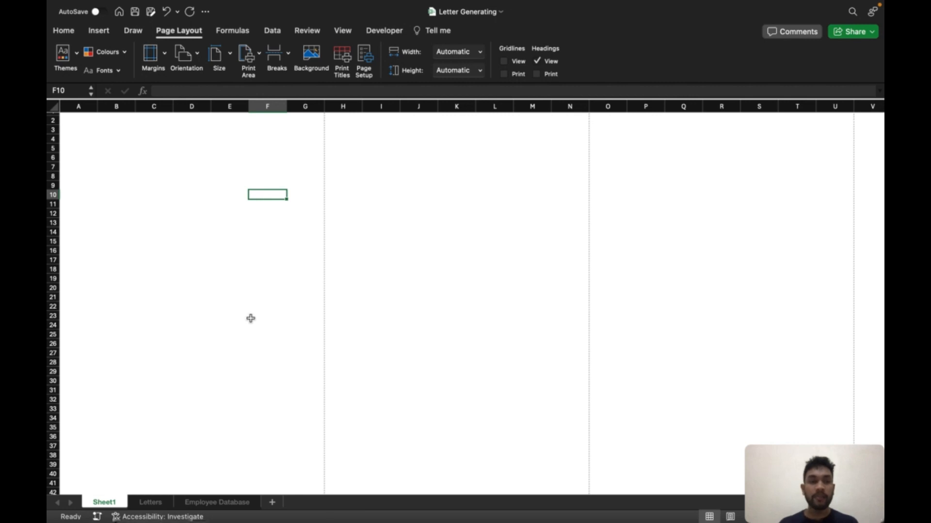
pyautogui.scroll(1, 86, 131)
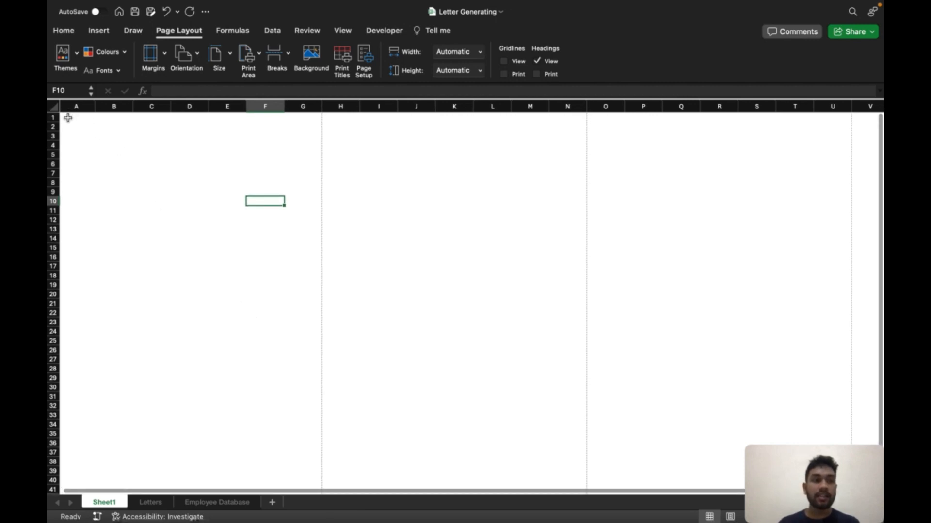
pyautogui.moveTo(67, 117); pyautogui.dragTo(322, 130)
pyautogui.moveTo(317, 136); pyautogui.dragTo(320, 176)
pyautogui.click(257, 71)
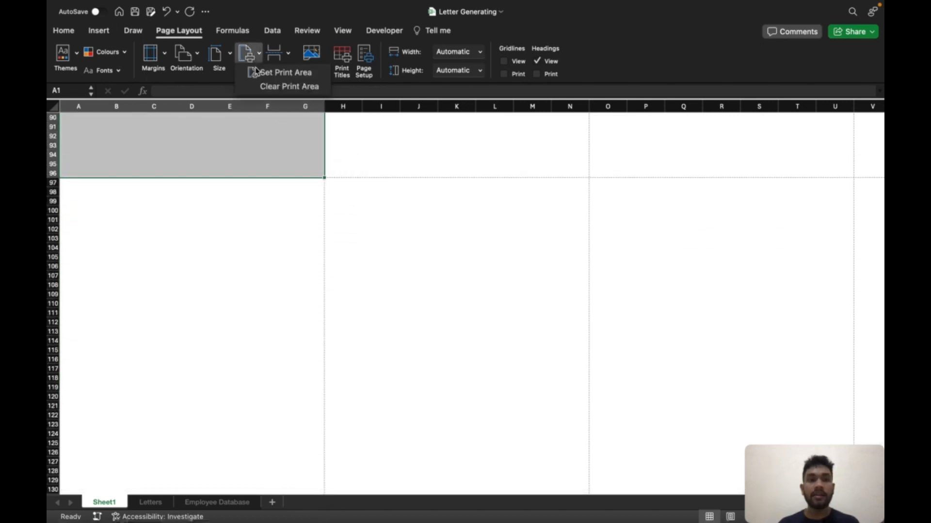
pyautogui.click(279, 75)
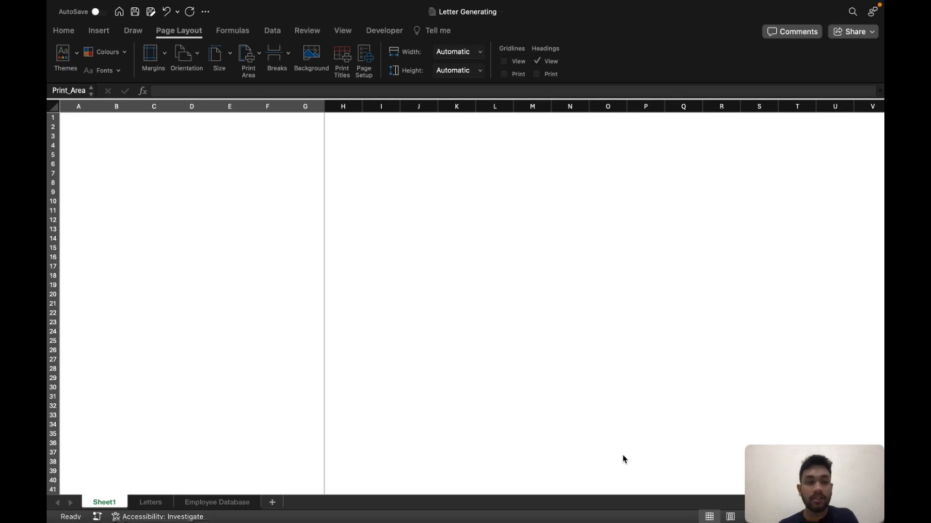
# Bring the frog picture from another application into Sheet1 and place it over columns C to H, starting at row 1
pyautogui.press('super+Tab')
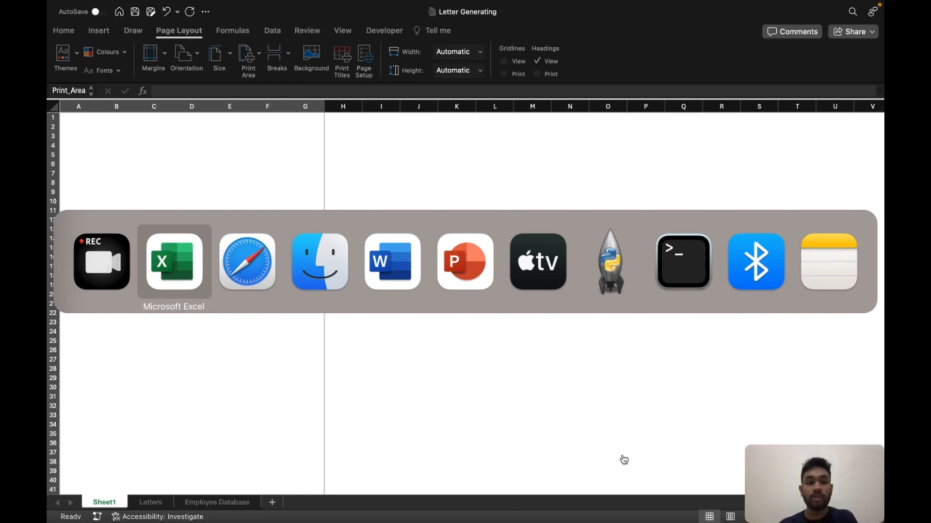
pyautogui.press('super+Tab')
pyautogui.press('super+Tab')
pyautogui.press('super+Tab')
pyautogui.press('super+Tab')
pyautogui.press('super+Tab')
pyautogui.press('super+Tab')
pyautogui.press('super+Tab')
pyautogui.press('super+Tab')
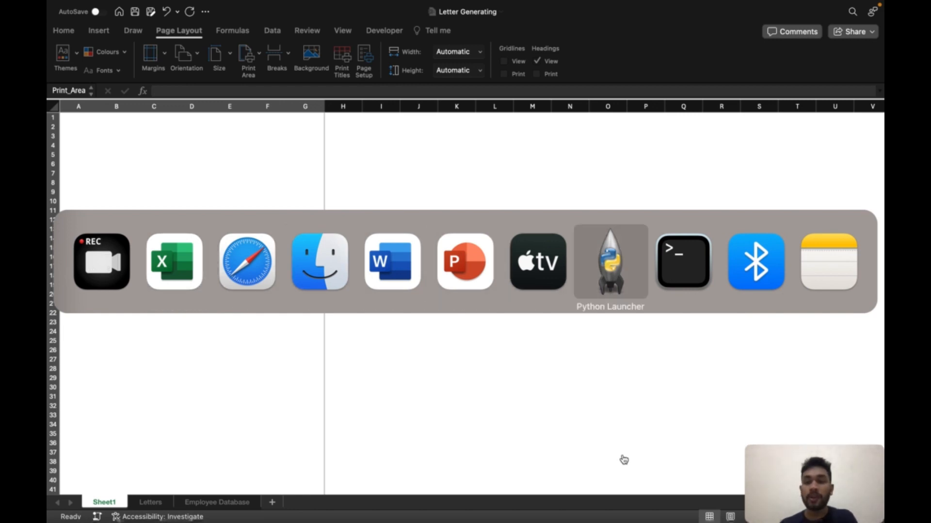
pyautogui.press('super+Tab')
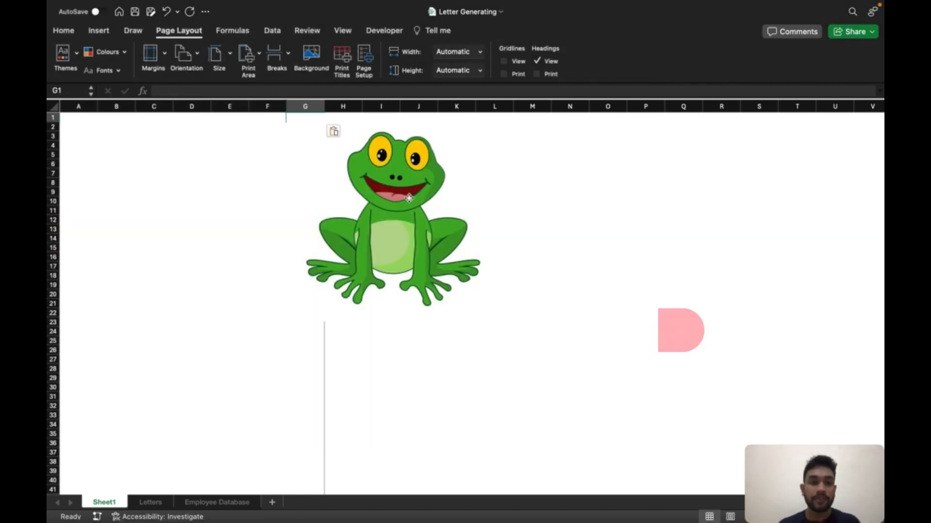
pyautogui.click(326, 143)
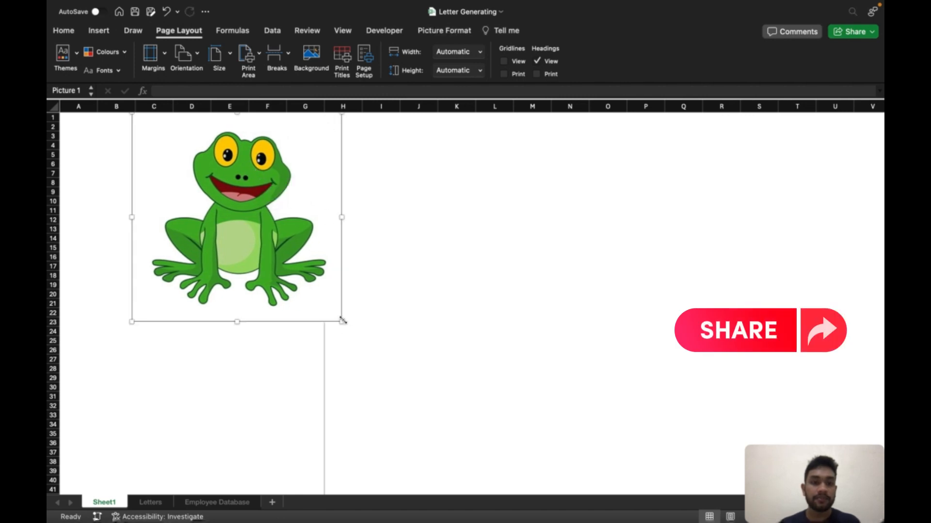
# Shrink the frog picture and place it over columns F and G, within rows 1 to 6 of Sheet1
pyautogui.moveTo(342, 321); pyautogui.dragTo(292, 140)
pyautogui.click(469, 182)
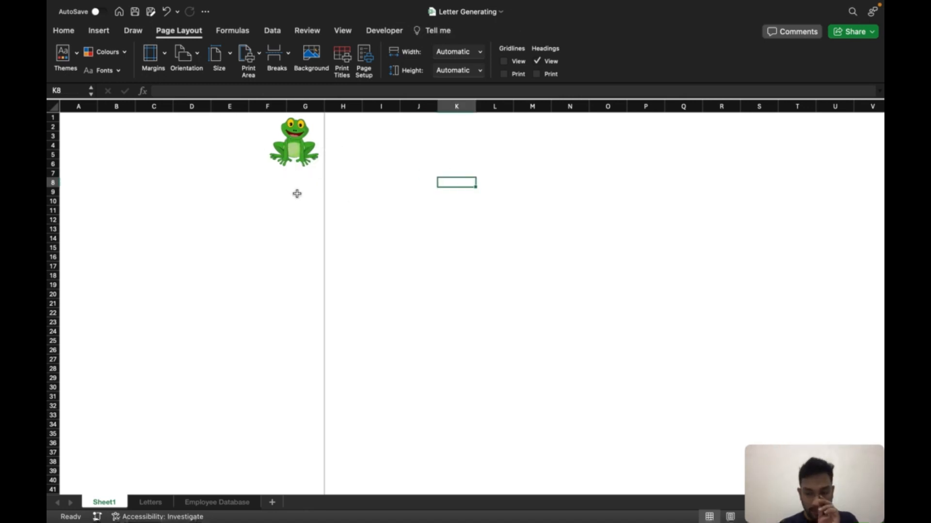
pyautogui.moveTo(747, 5)
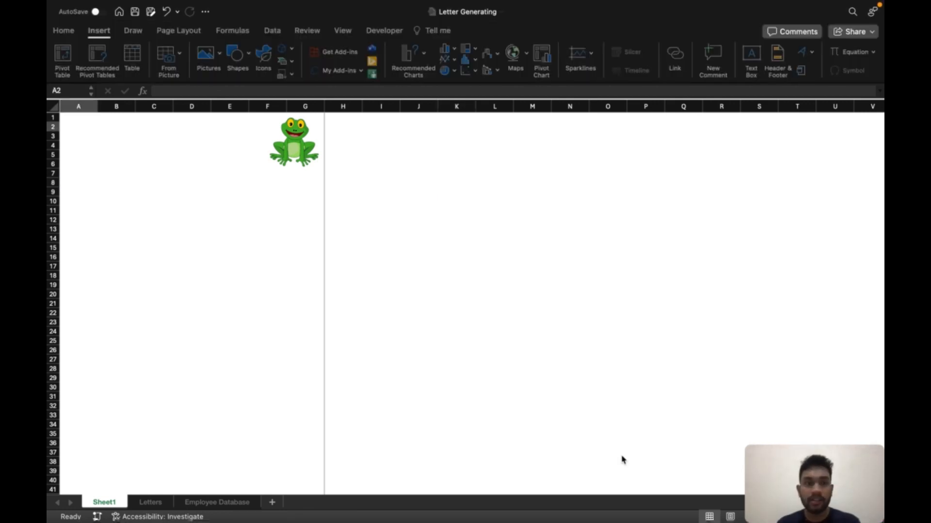
# Enter the TODAY function in cell A2 as the letter's date
pyautogui.click(67, 127)
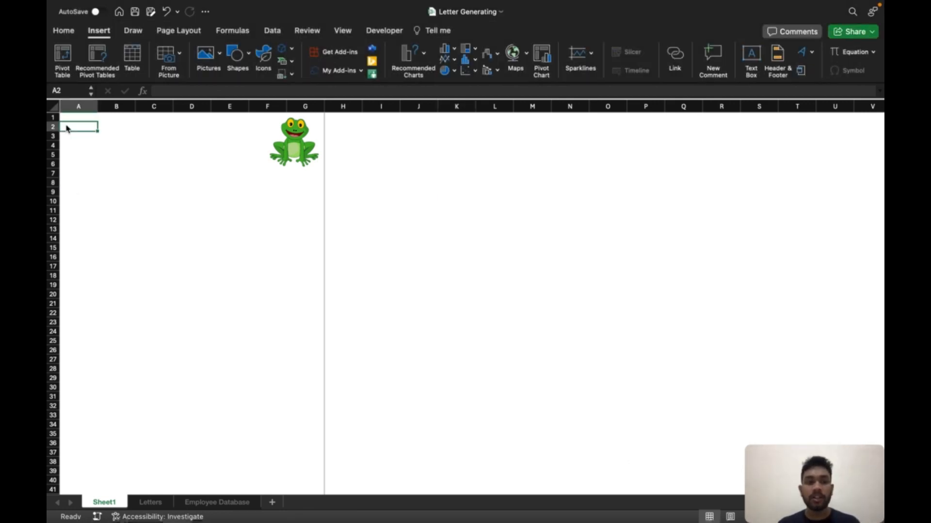
pyautogui.write('=')
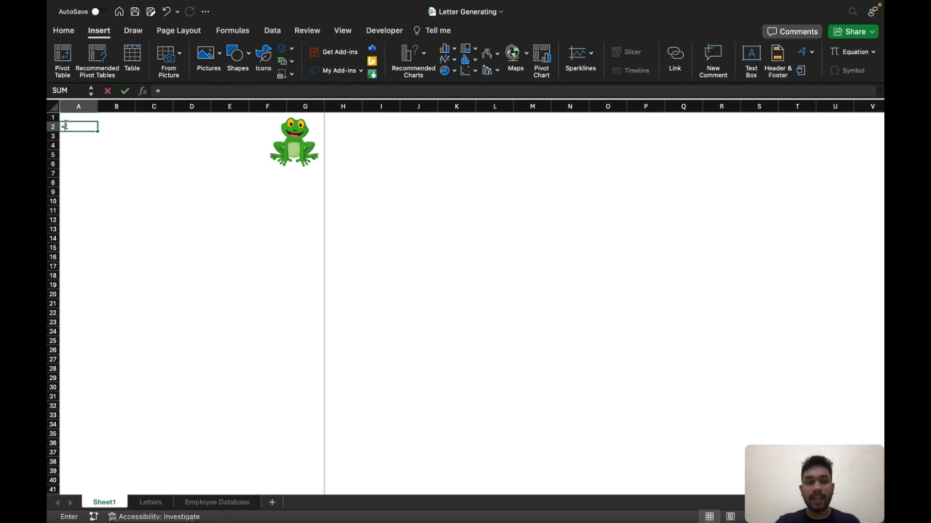
pyautogui.write('to')
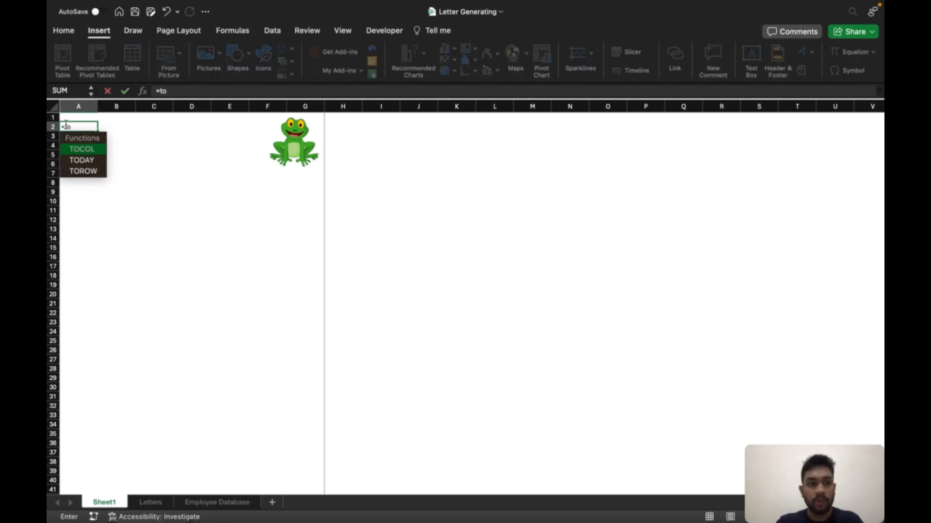
pyautogui.press('Down')
pyautogui.press('Tab')
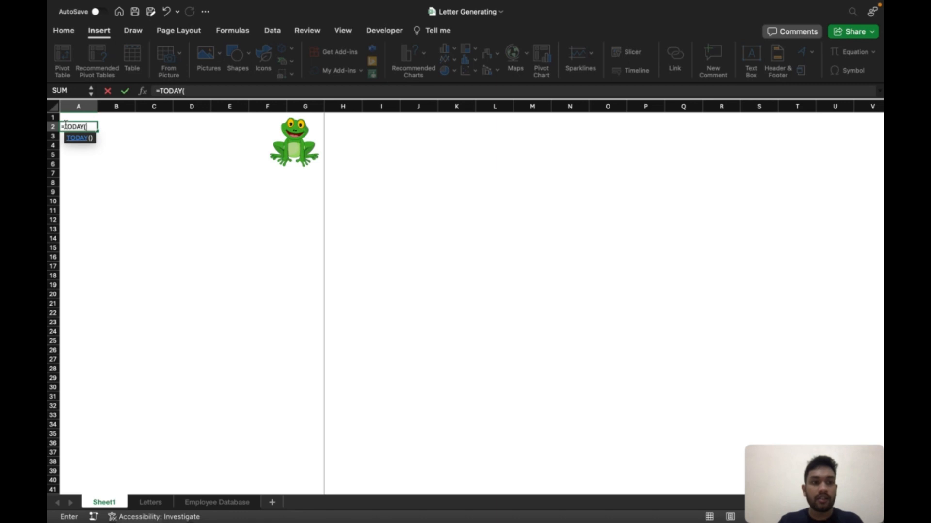
pyautogui.press('Return')
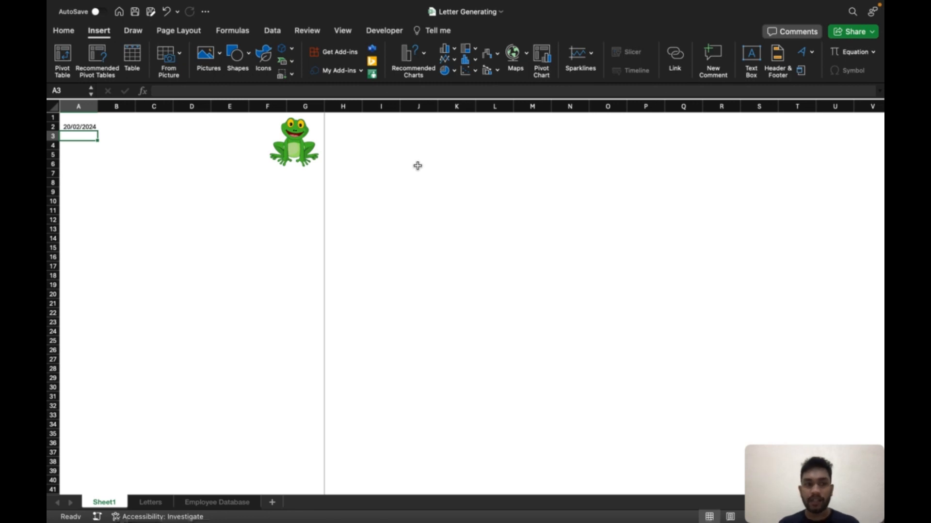
# Fill the range H6:K13, just outside the print area, with yellow
pyautogui.click(85, 145)
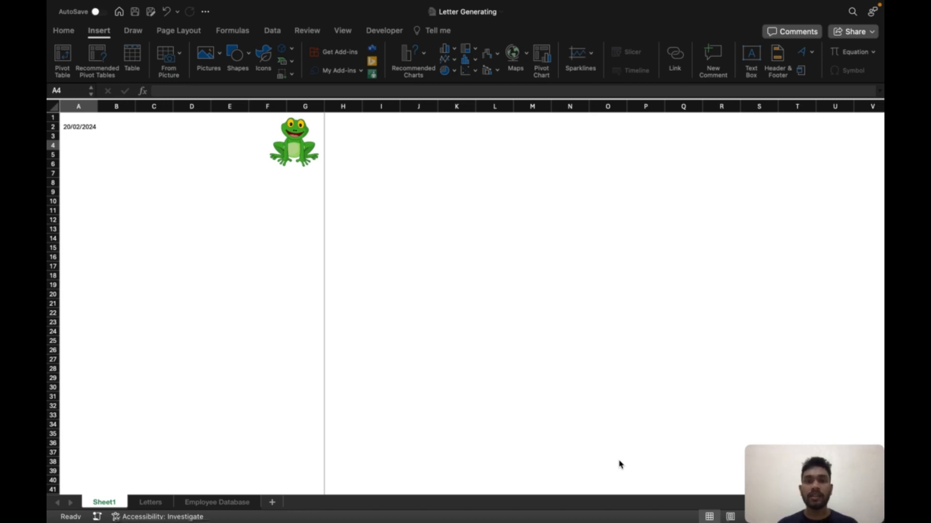
pyautogui.click(374, 135)
pyautogui.click(353, 153)
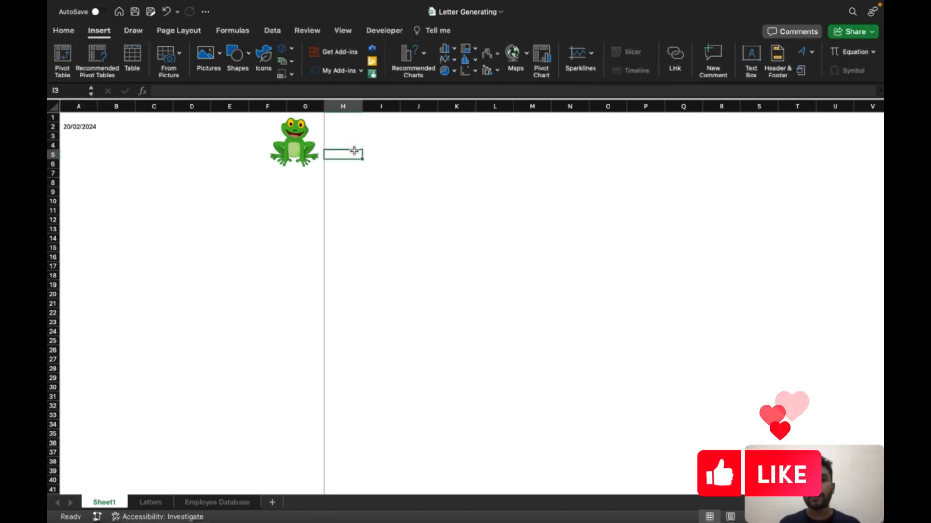
pyautogui.moveTo(353, 164); pyautogui.dragTo(471, 229)
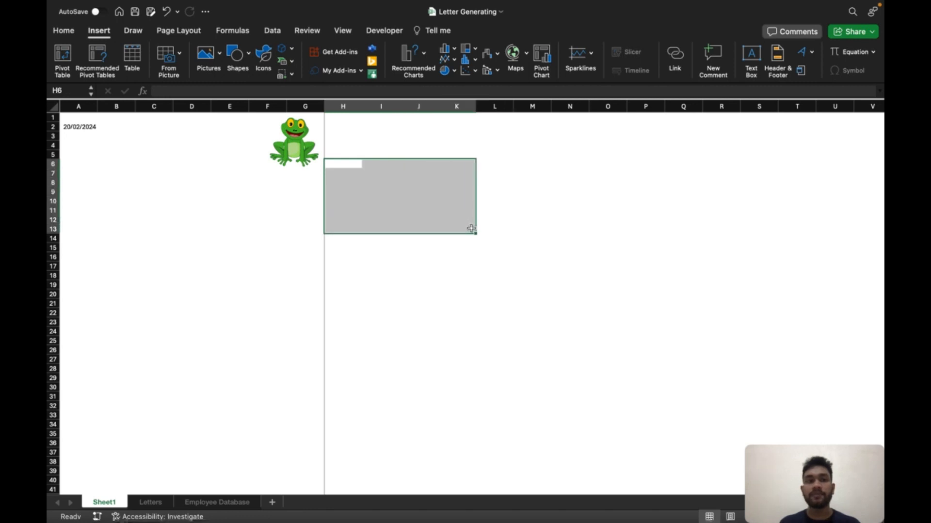
pyautogui.click(70, 31)
pyautogui.click(210, 69)
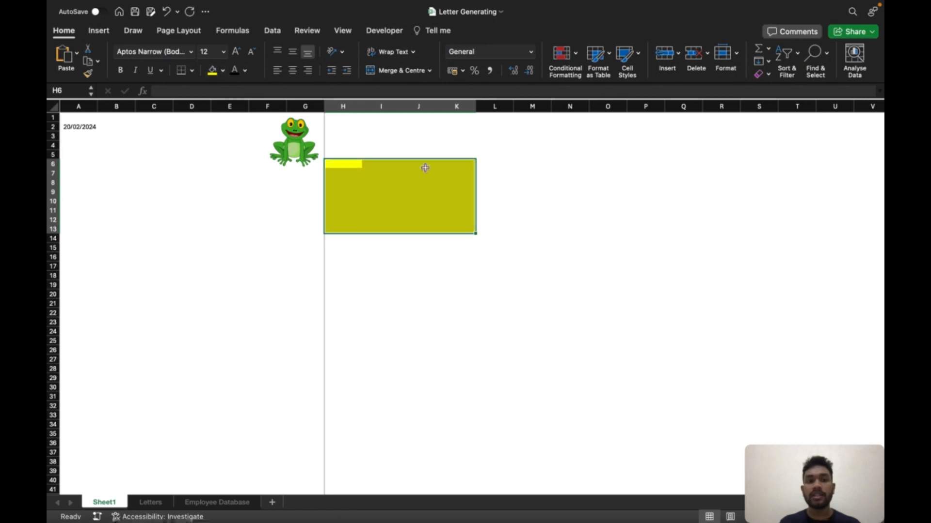
pyautogui.click(568, 247)
# Merge and centre H6:K6 and enter the heading Address in it
pyautogui.moveTo(341, 164); pyautogui.dragTo(466, 165)
pyautogui.click(372, 70)
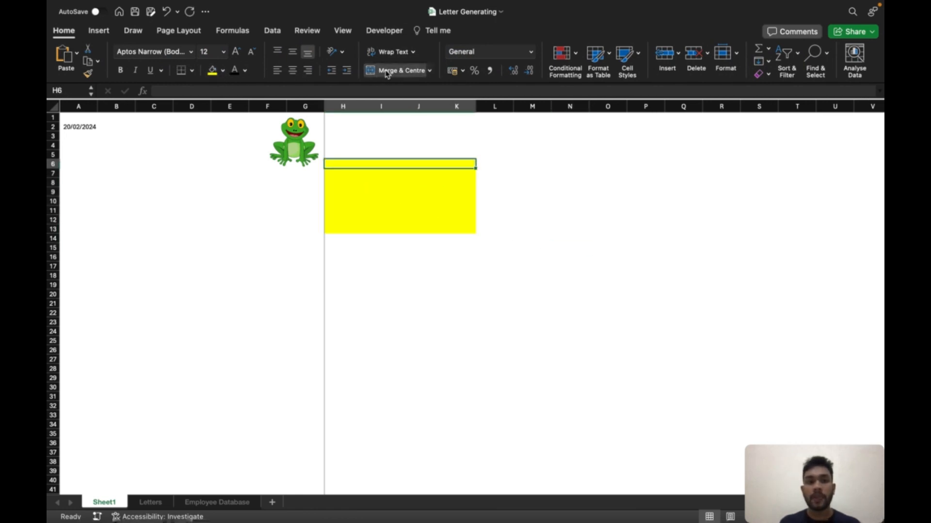
pyautogui.click(355, 91)
pyautogui.write('A')
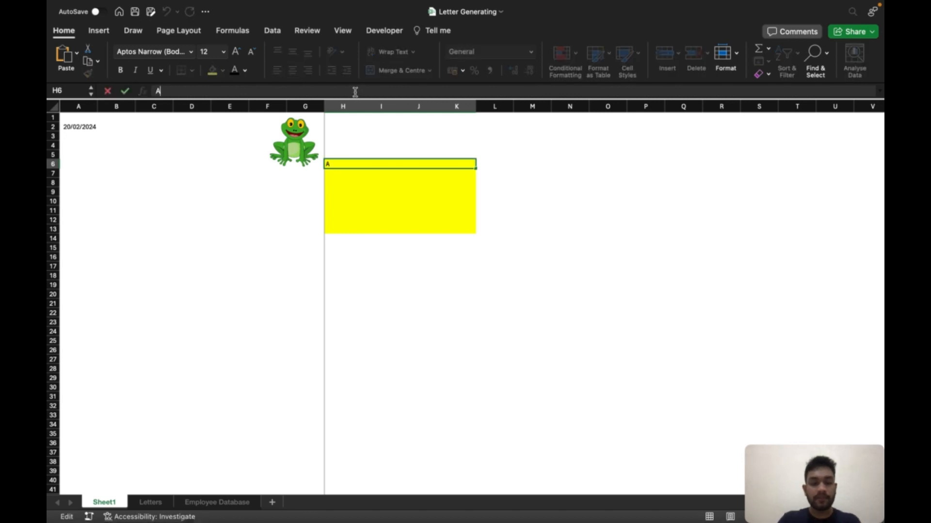
pyautogui.write('ddress')
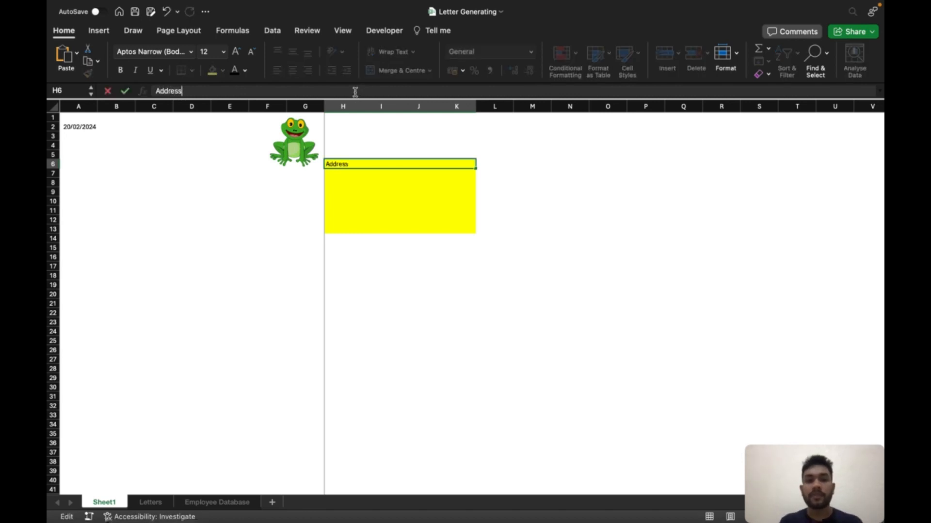
# Enter the labels First line and Second line in cells H7 and H8
pyautogui.click(335, 175)
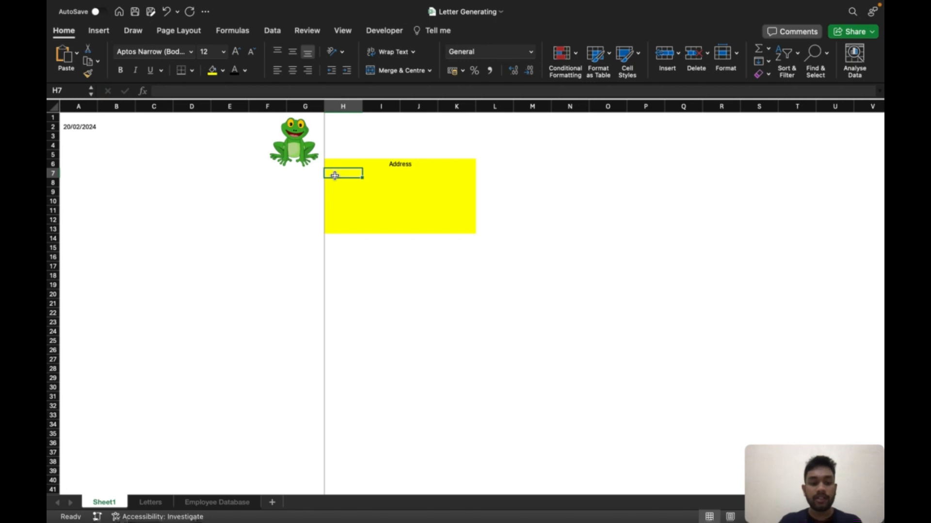
pyautogui.write('First')
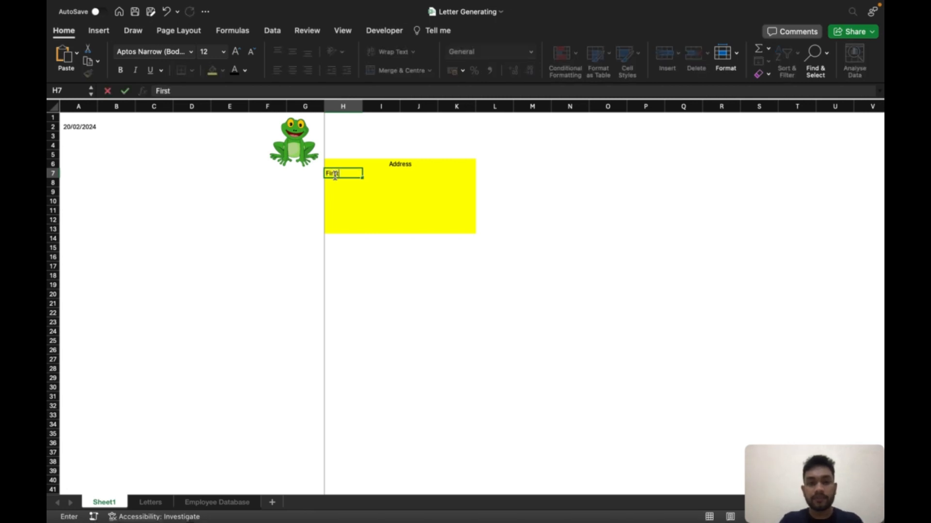
pyautogui.write(' line')
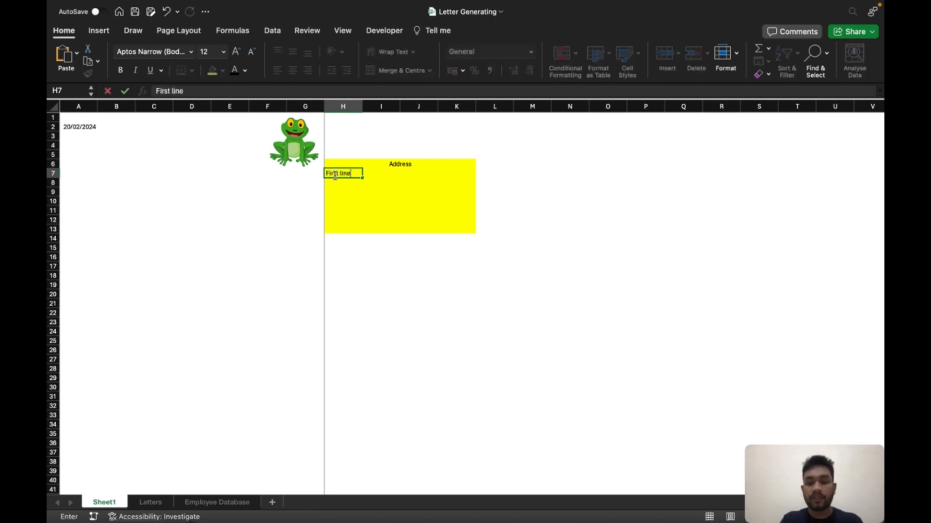
pyautogui.press('Return')
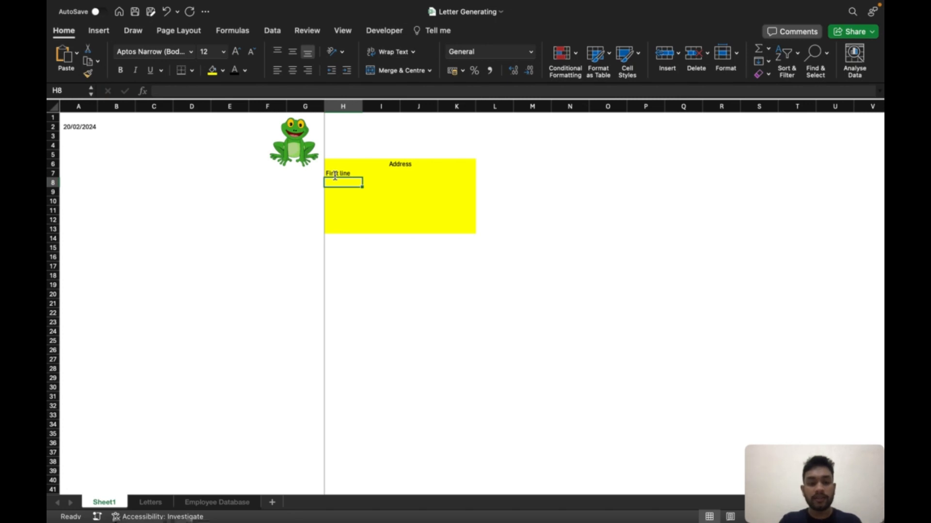
pyautogui.write('Secon')
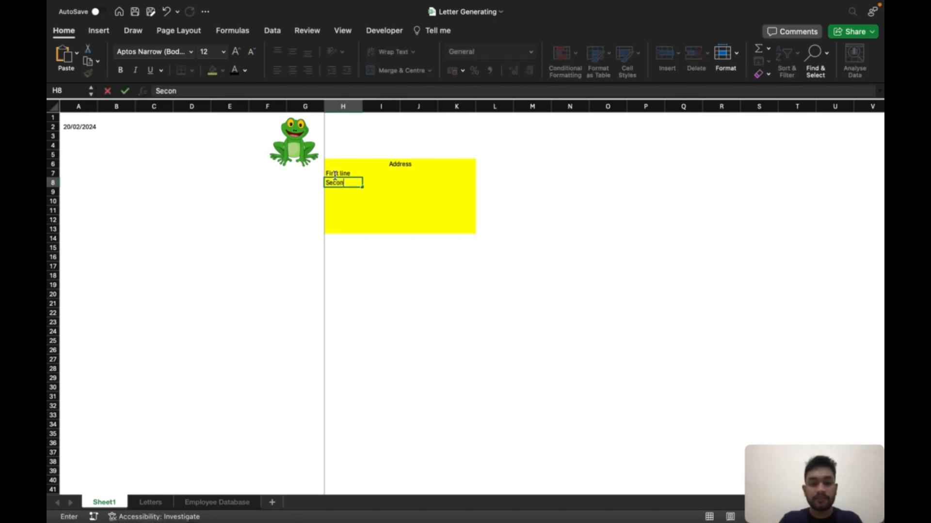
pyautogui.write('d line')
pyautogui.press('Return')
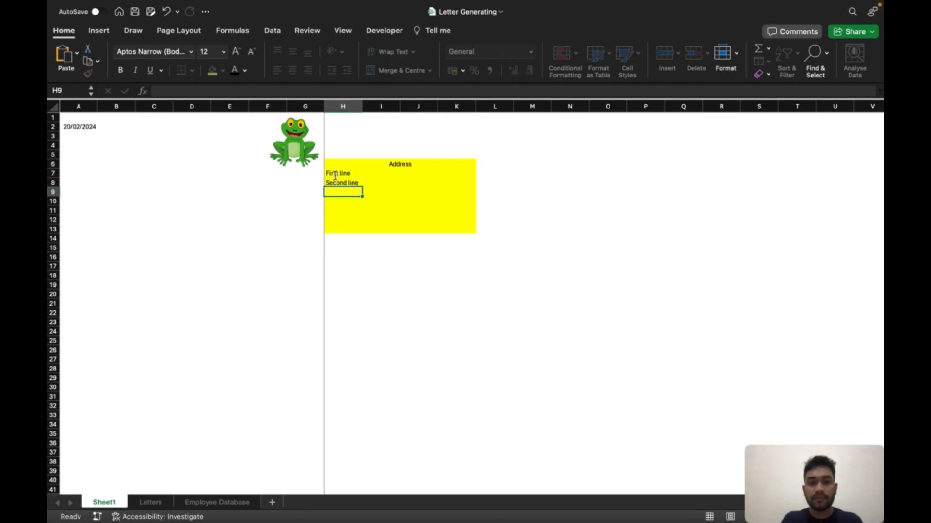
# Enter the labels City, Country and Post Code in cells H9 to H11
pyautogui.write('City')
pyautogui.press('Return')
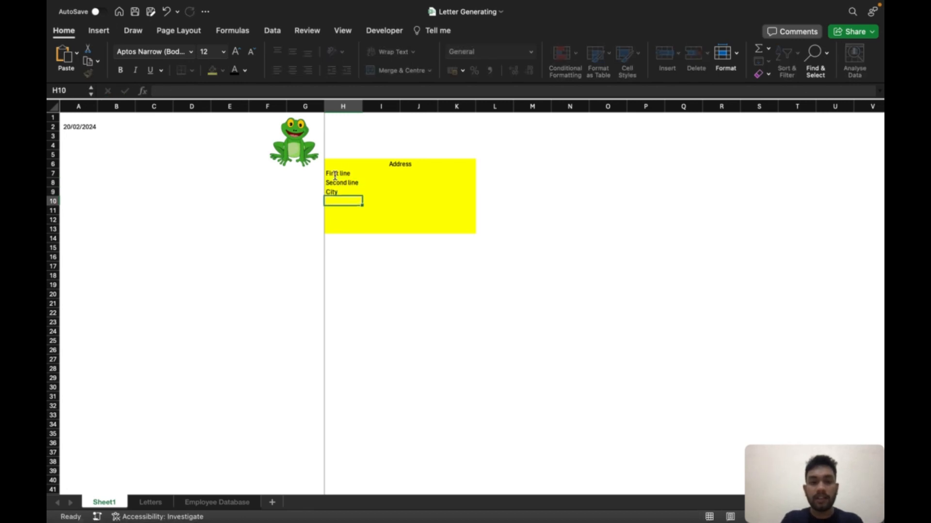
pyautogui.write('Country')
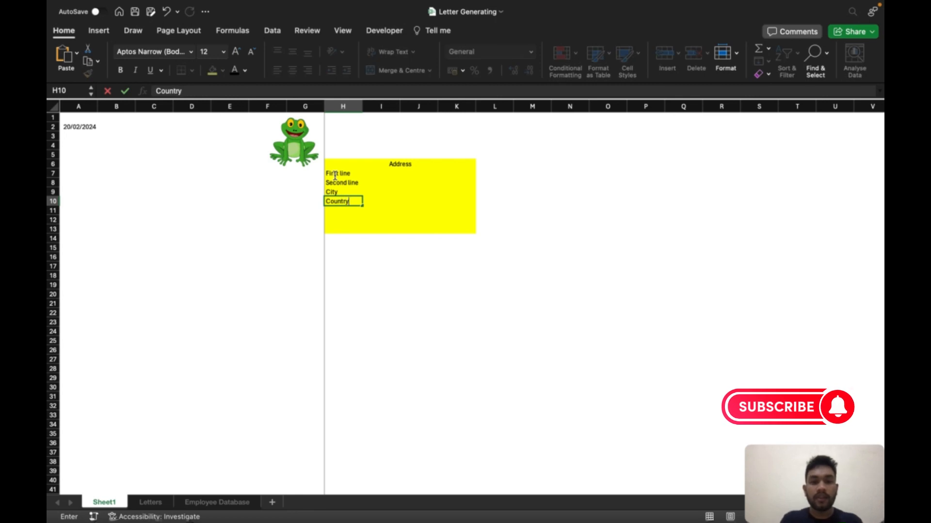
pyautogui.press('Return')
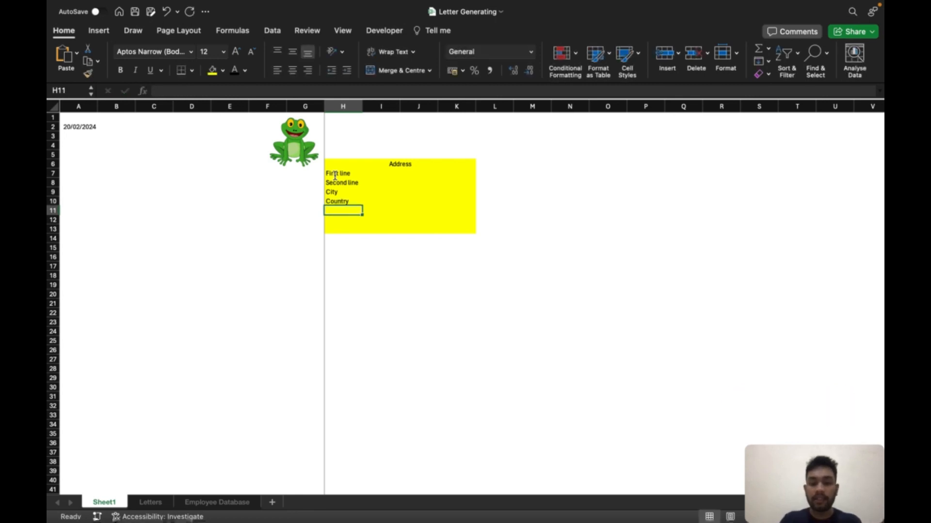
pyautogui.write('Post')
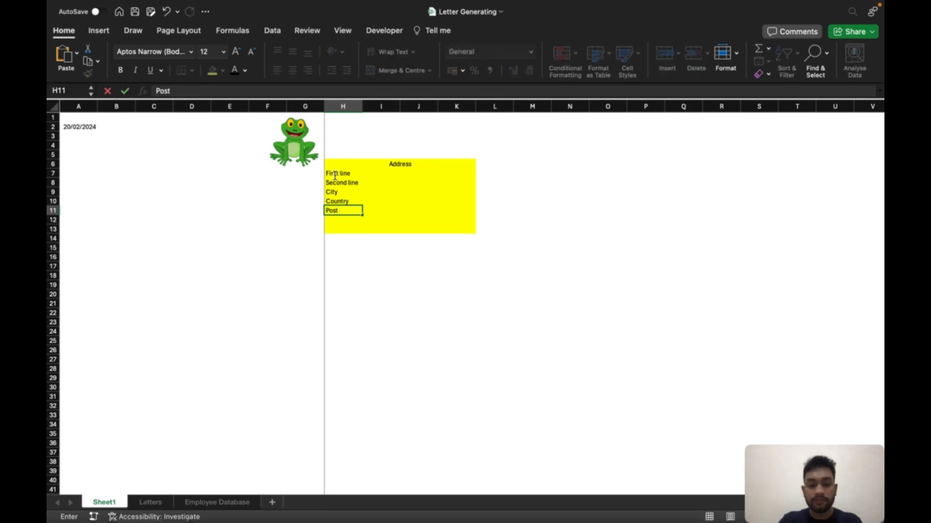
pyautogui.write(' Code')
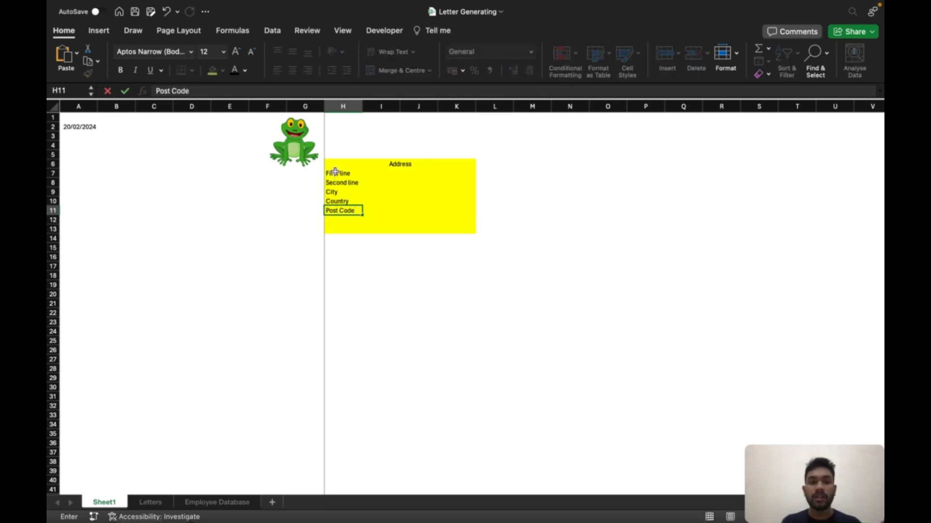
# Move the five address labels down one row to H8:H12 and enter the label Name in H7
pyautogui.moveTo(335, 176); pyautogui.dragTo(363, 202)
pyautogui.click(343, 173)
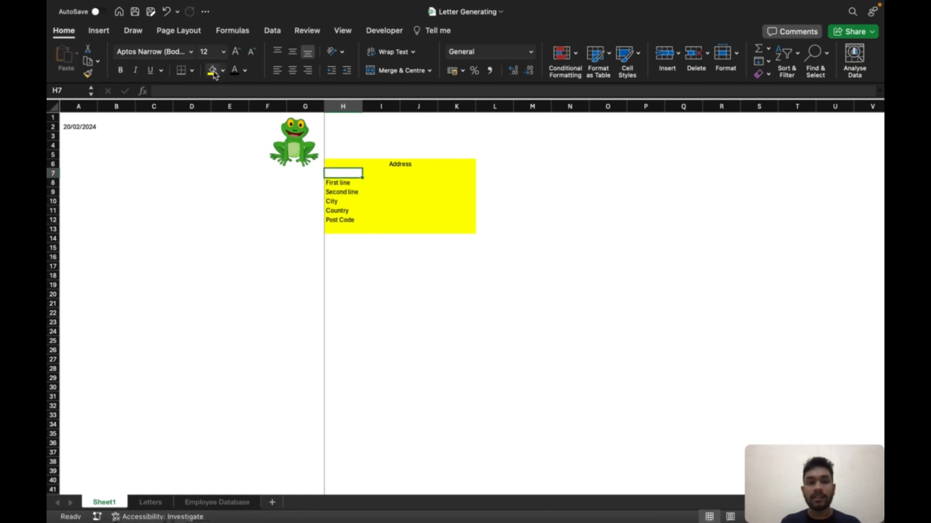
pyautogui.write('Name')
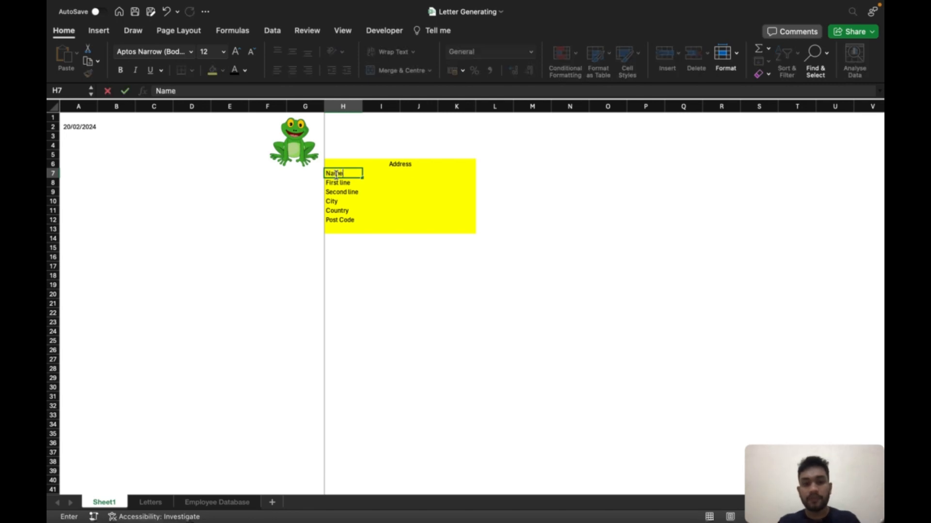
pyautogui.press('Tab')
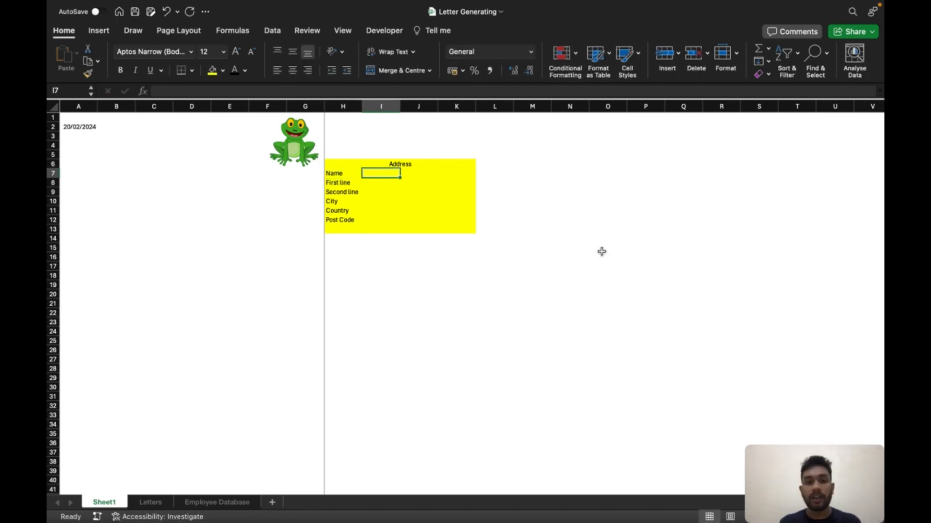
pyautogui.click(600, 251)
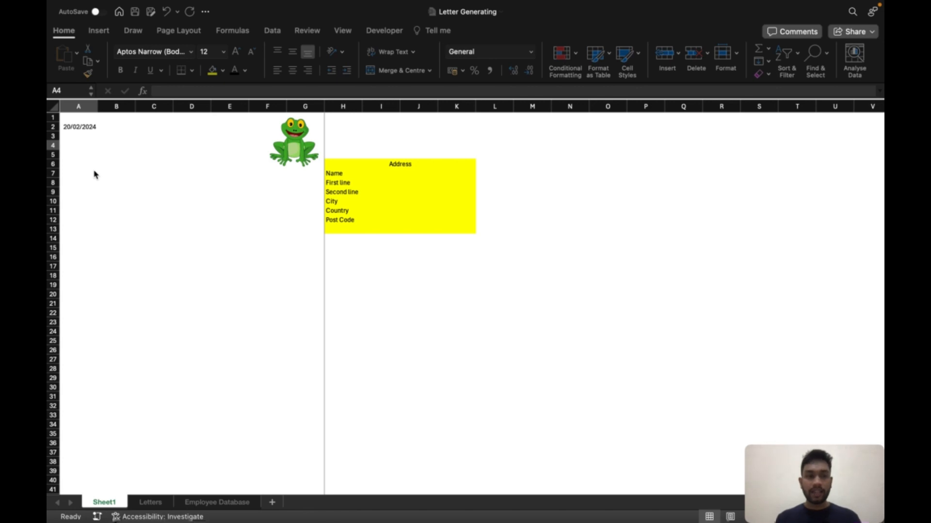
# Link cell A4 to the name cell I7 and cell A5 to the first address line cell I8
pyautogui.click(79, 147)
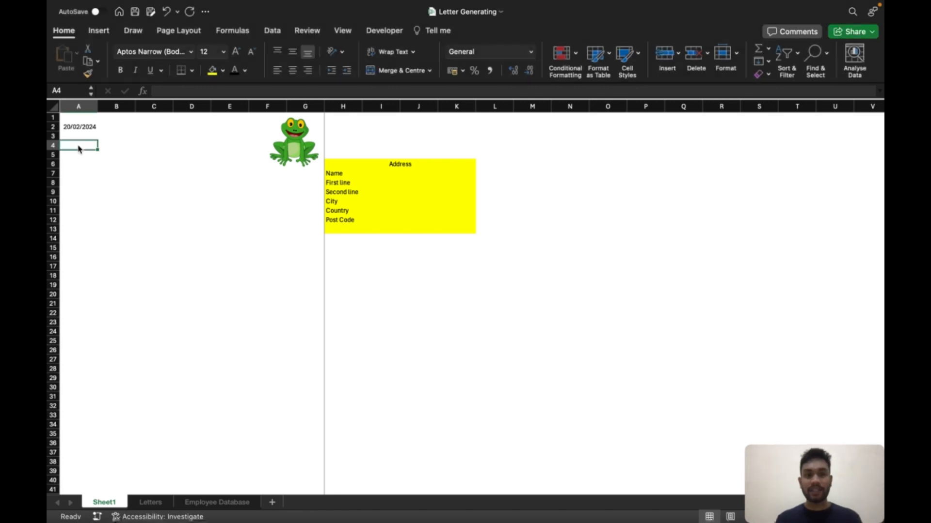
pyautogui.write('=')
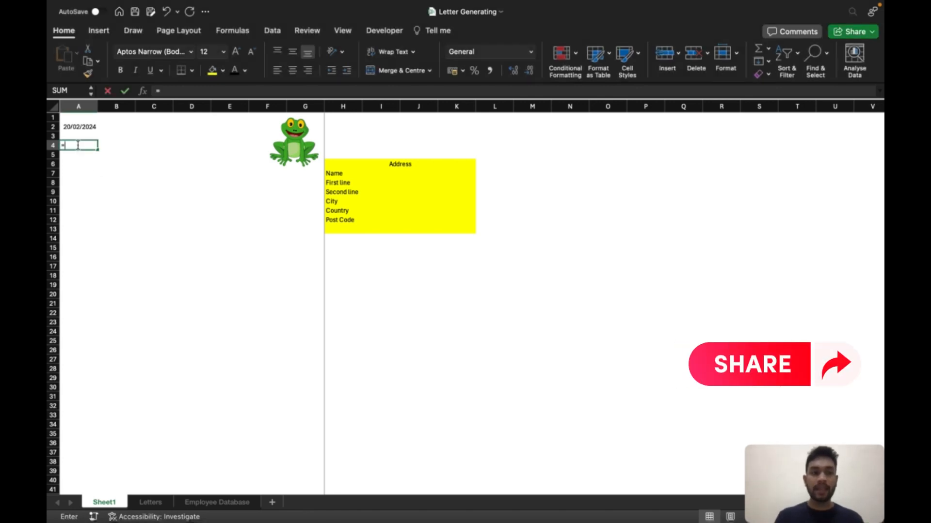
pyautogui.click(379, 176)
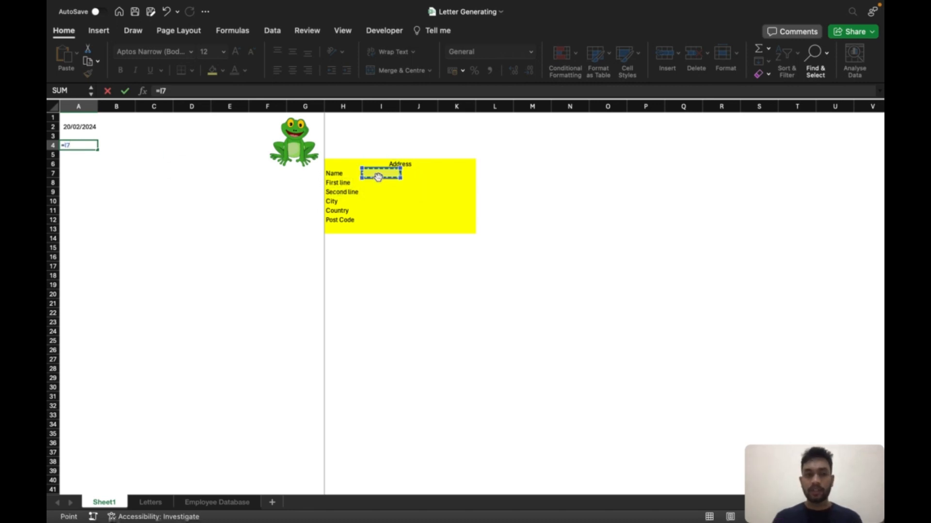
pyautogui.press('Return')
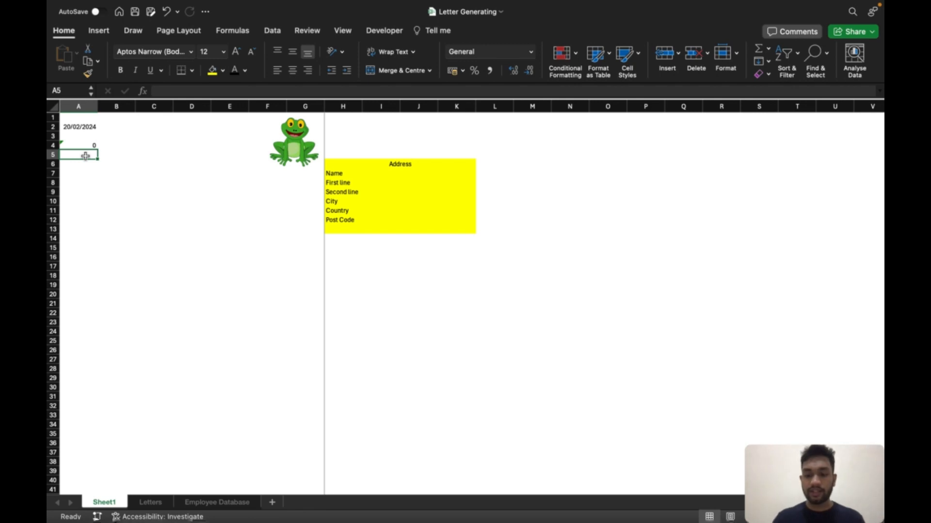
pyautogui.write('=')
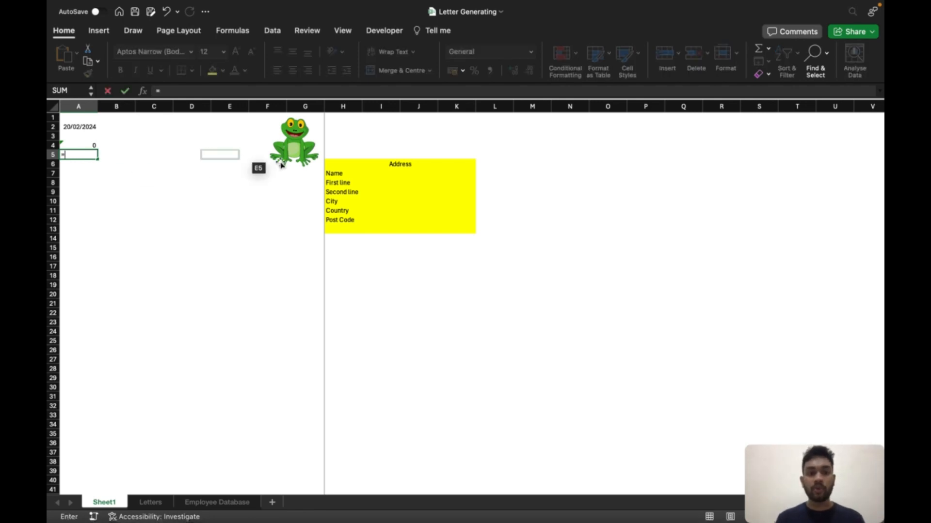
pyautogui.click(380, 182)
pyautogui.press('Return')
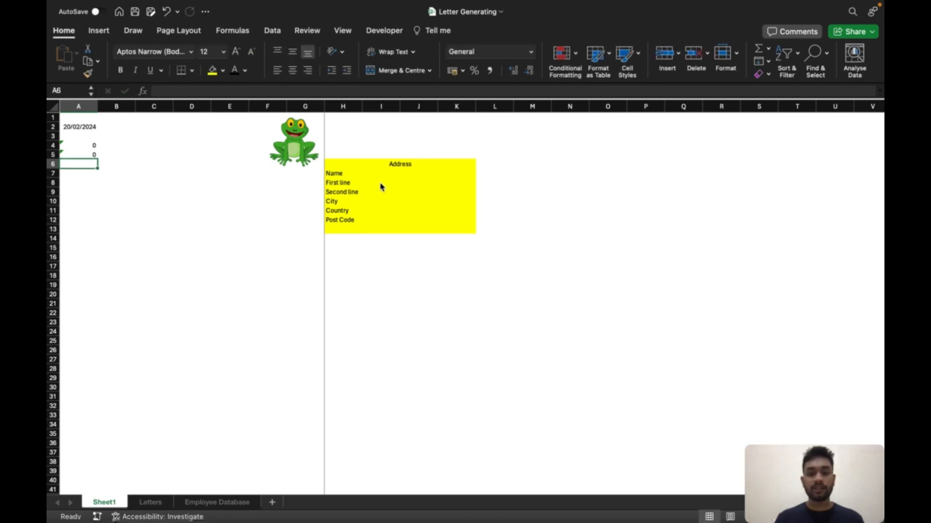
# Link cell A6 to the second address line cell I9 and cell A7 to the city cell I10
pyautogui.write('=')
pyautogui.click(381, 192)
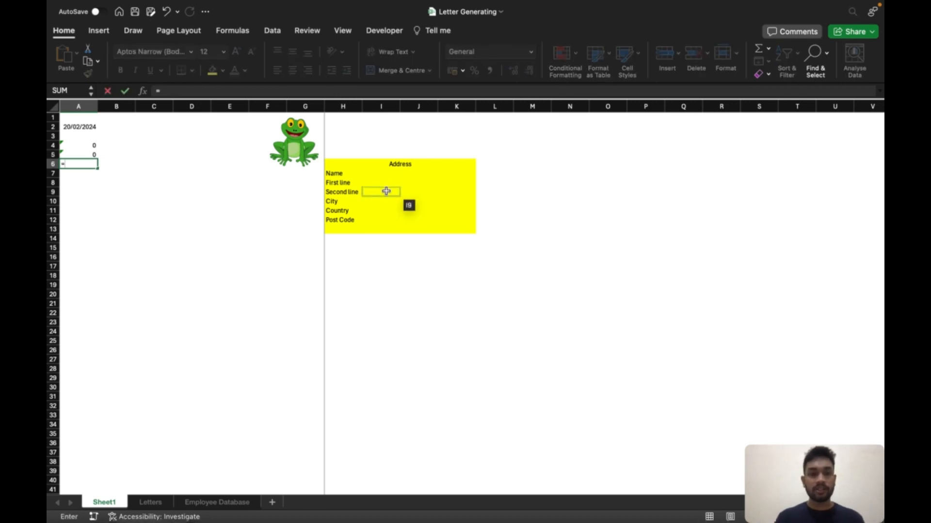
pyautogui.press('Return')
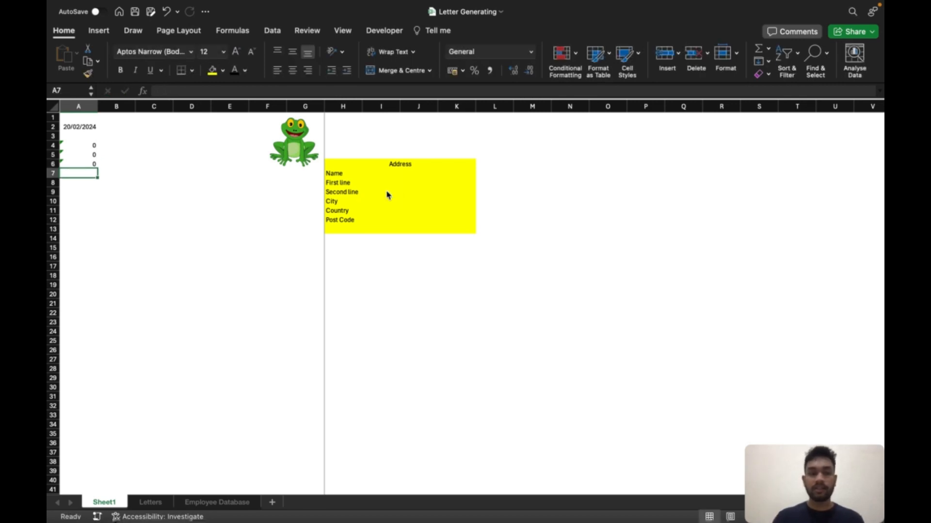
pyautogui.write('=')
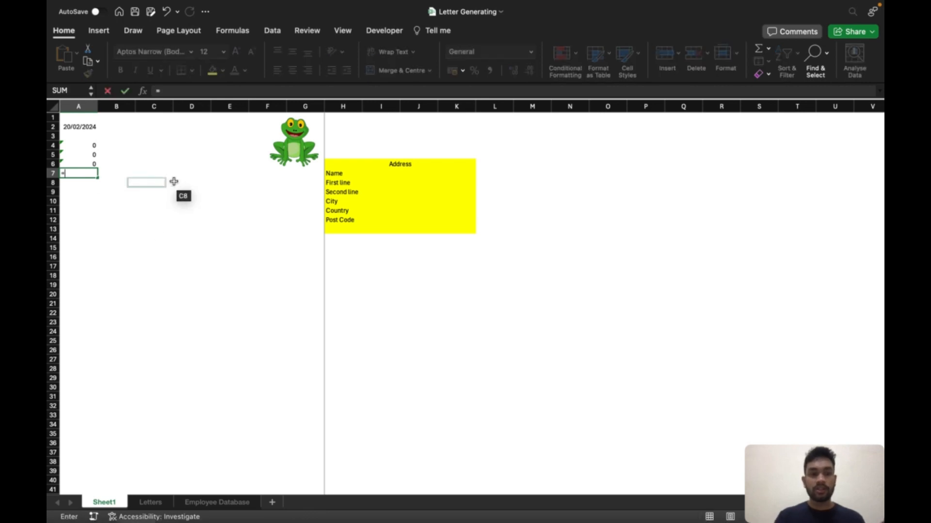
pyautogui.click(375, 201)
pyautogui.press('Return')
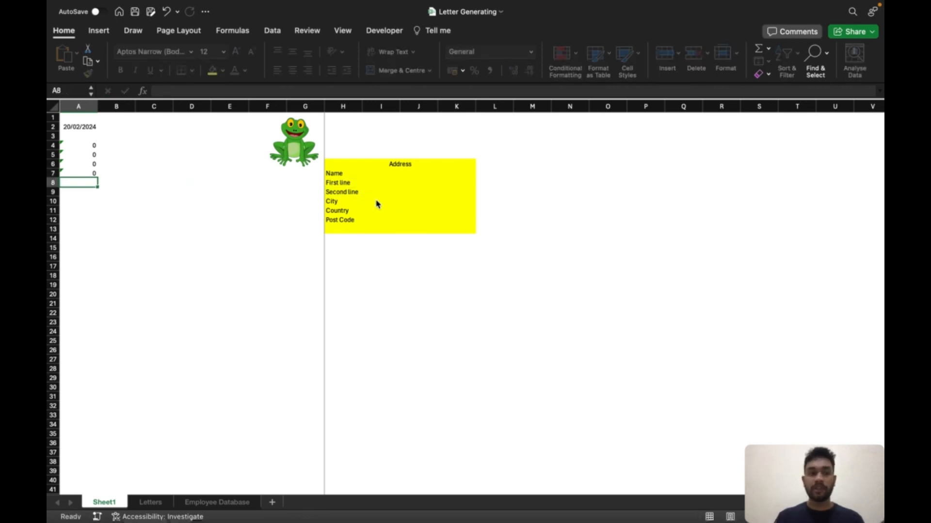
# Link cell A8 to the country cell I11 and cell A9 to the post code cell I12
pyautogui.write('=')
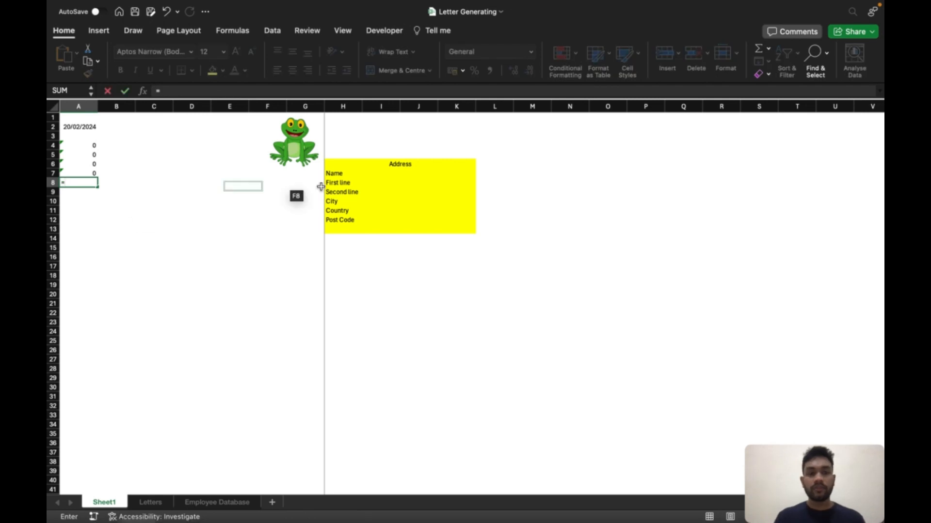
pyautogui.click(391, 210)
pyautogui.press('Return')
pyautogui.write('=')
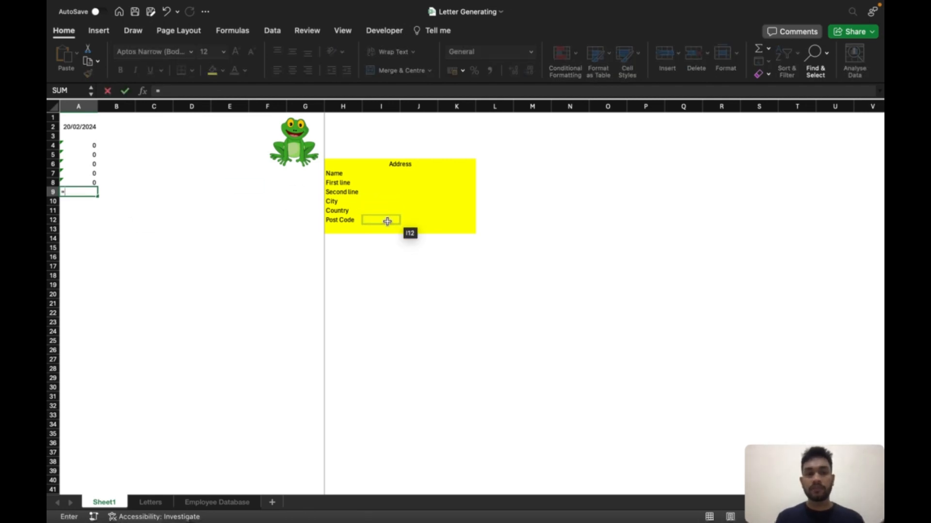
pyautogui.click(387, 221)
pyautogui.press('Return')
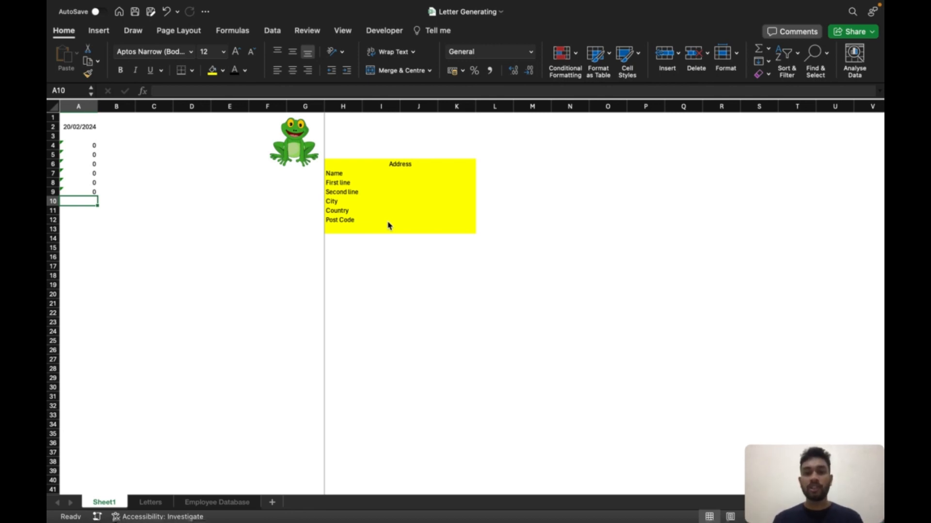
# Fill I7:I9 with the name eagle, first line top of the mountain and second line rocky rock
pyautogui.click(387, 175)
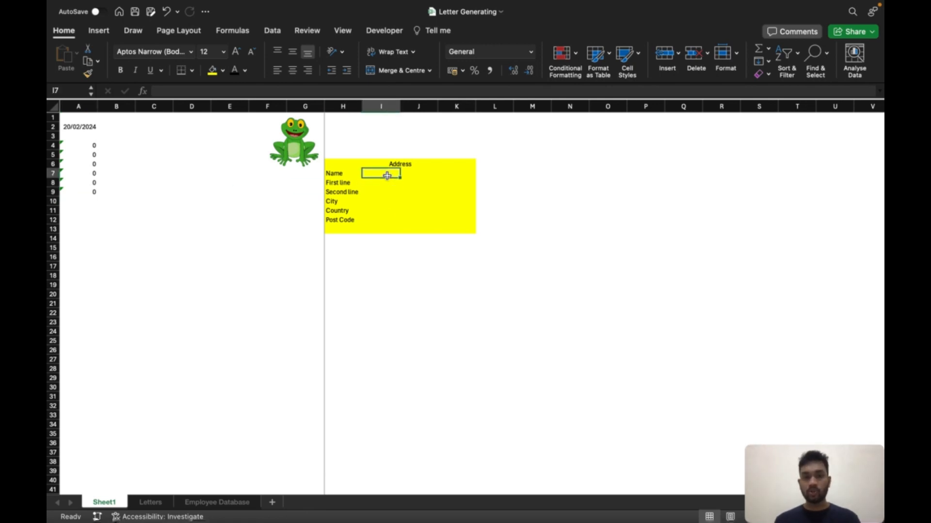
pyautogui.write('eagle')
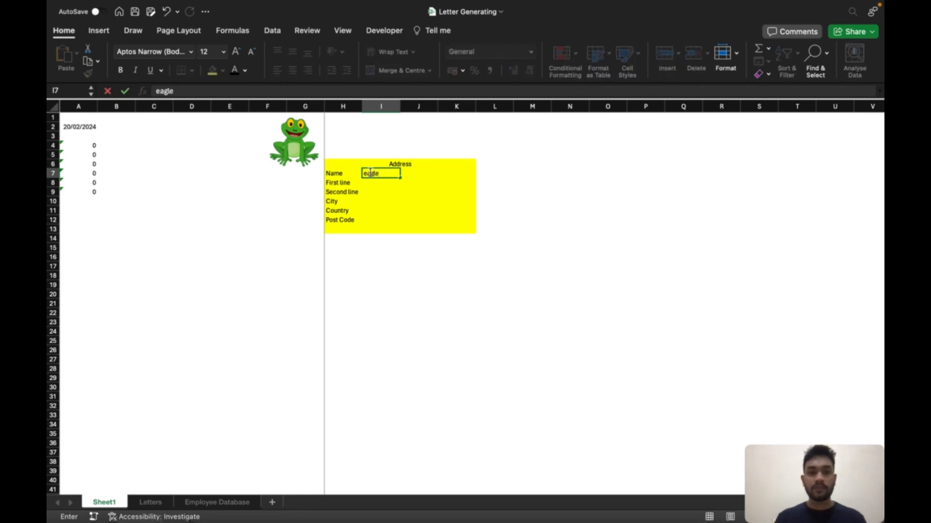
pyautogui.click(366, 173)
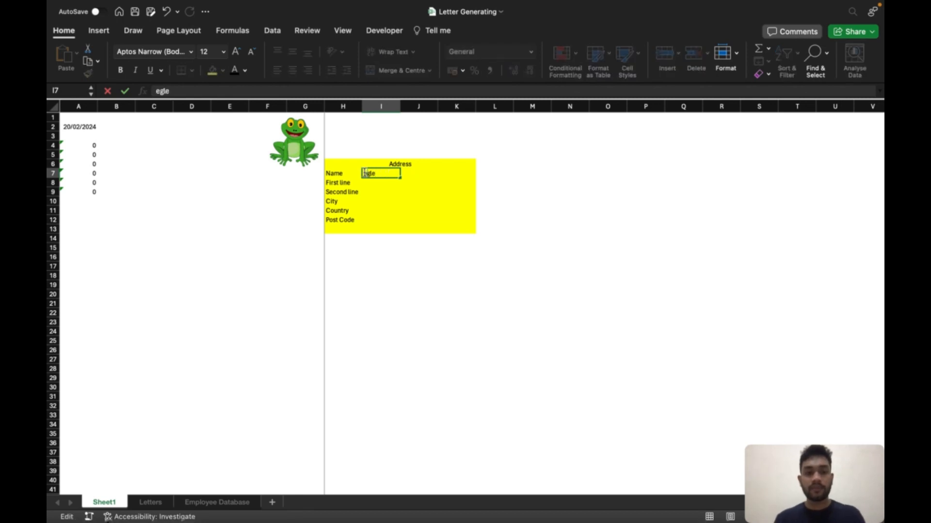
pyautogui.click(377, 187)
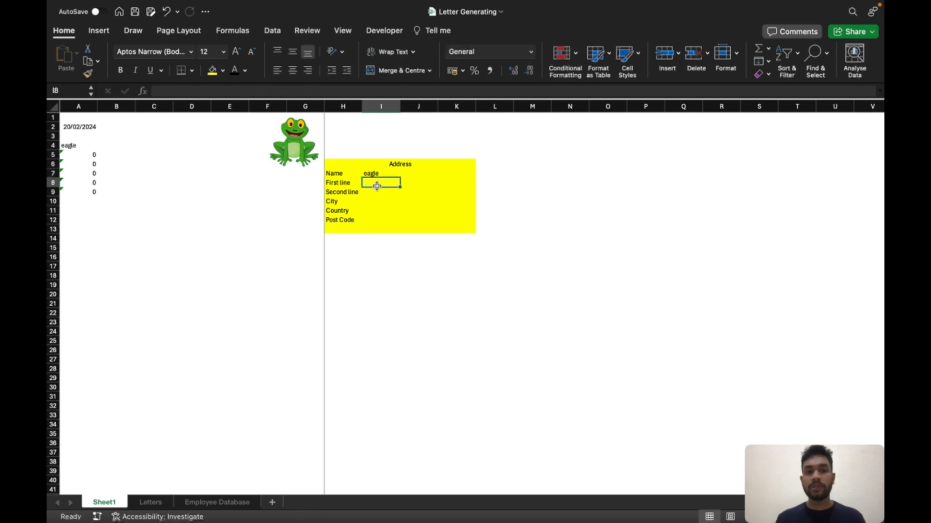
pyautogui.write('top of the mountain')
pyautogui.press('Return')
pyautogui.write('rocky rock')
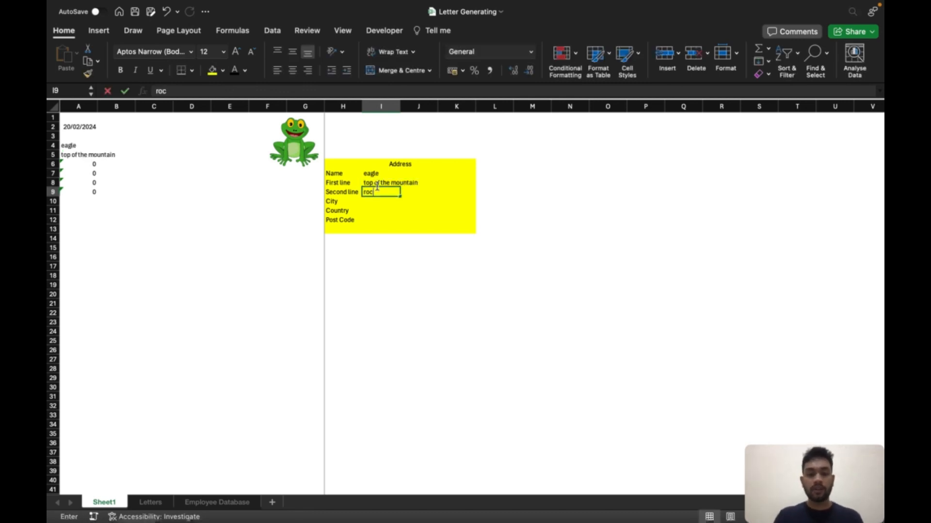
pyautogui.press('Return')
# Enter the city the mountain, the country united kingdom and a sample post code in cells I10 to I12
pyautogui.write('the mountain')
pyautogui.press('Return')
pyautogui.write('united kingdom')
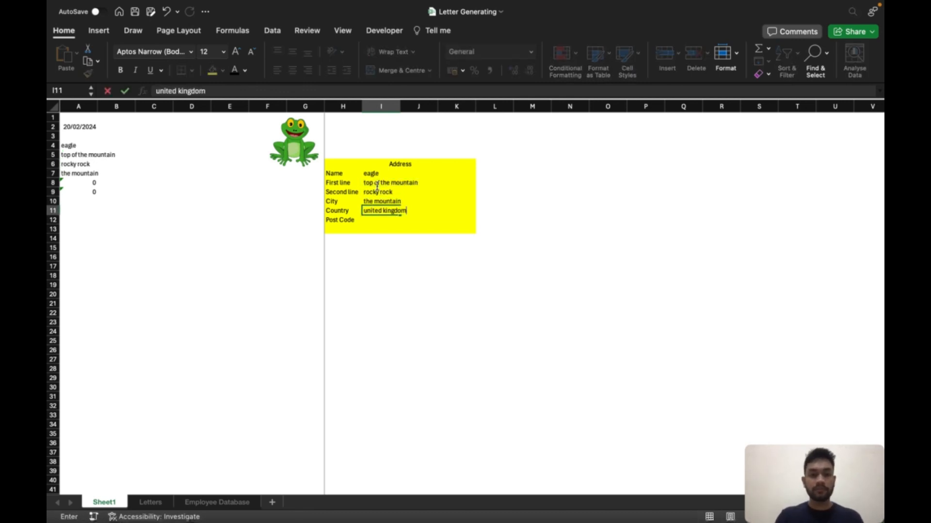
pyautogui.press('Return')
pyautogui.write('mmad77a')
# Try to make the linked address lines in A4:B9 bold
pyautogui.moveTo(68, 146); pyautogui.dragTo(102, 193)
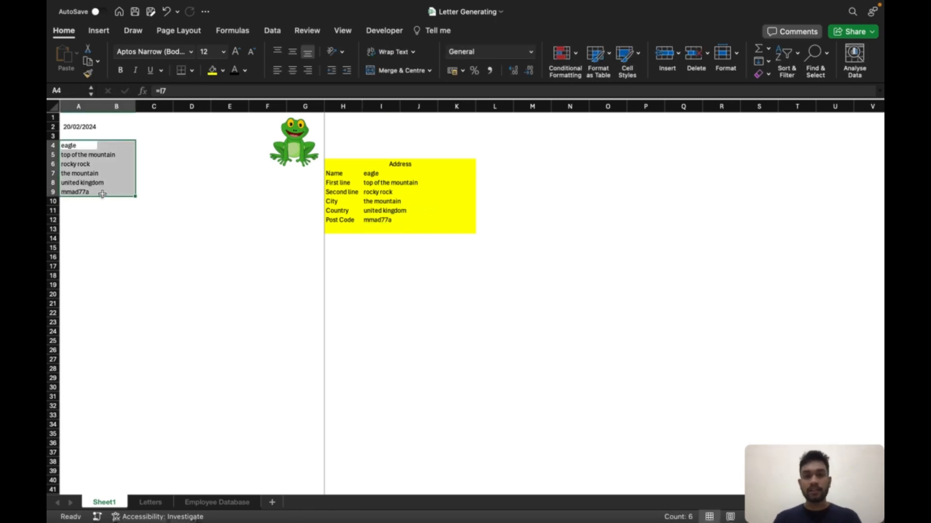
pyautogui.click(122, 71)
pyautogui.click(532, 211)
# Capitalise the first letters of the name and first address line, giving Eagle in I7 and Top of the mountain in I8
pyautogui.doubleClick(369, 174)
pyautogui.press('BackSpace')
pyautogui.write('E')
pyautogui.doubleClick(368, 182)
pyautogui.press('BackSpace')
pyautogui.write('T')
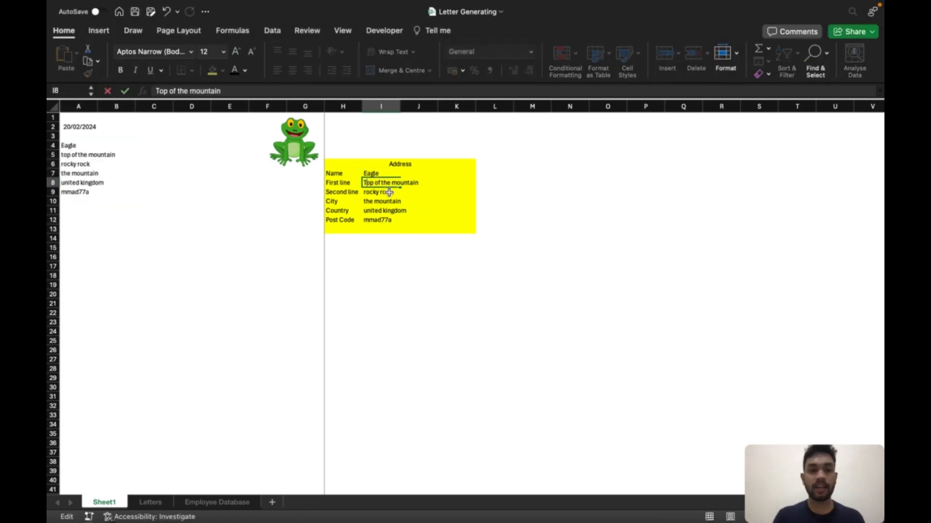
# Capitalise the entries in I9:I11 to read Rocky rock, The mountain and United Kingdom
pyautogui.doubleClick(366, 193)
pyautogui.press('BackSpace')
pyautogui.write('R')
pyautogui.doubleClick(366, 202)
pyautogui.press('BackSpace')
pyautogui.write('T')
pyautogui.click(385, 210)
pyautogui.press('BackSpace')
pyautogui.write('K')
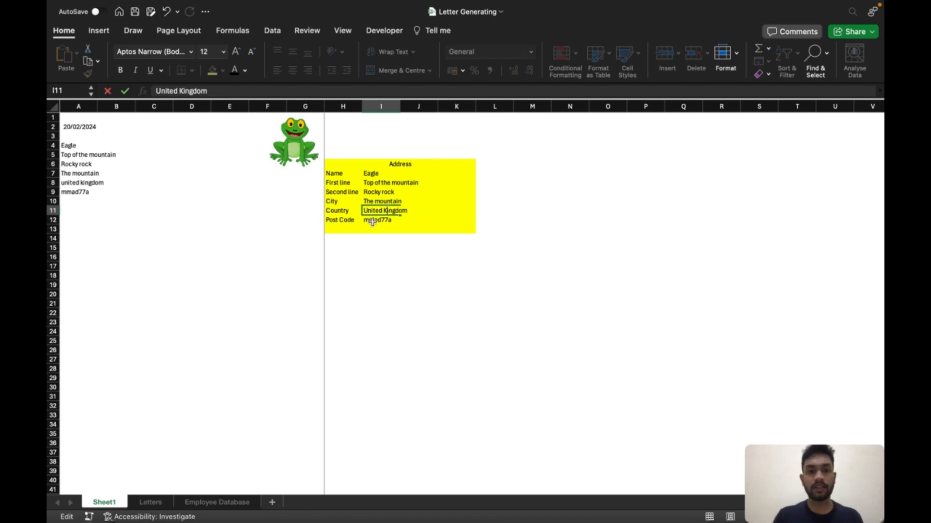
# Make the linked address block in A4:B9 bold
pyautogui.click(116, 192)
pyautogui.moveTo(76, 145); pyautogui.dragTo(116, 192)
pyautogui.click(120, 70)
# Add a trailing comma to the first line, second line, city and country entries in I8:I11
pyautogui.click(388, 182)
pyautogui.click(318, 91)
pyautogui.write(',')
pyautogui.press('Return')
pyautogui.click(235, 91)
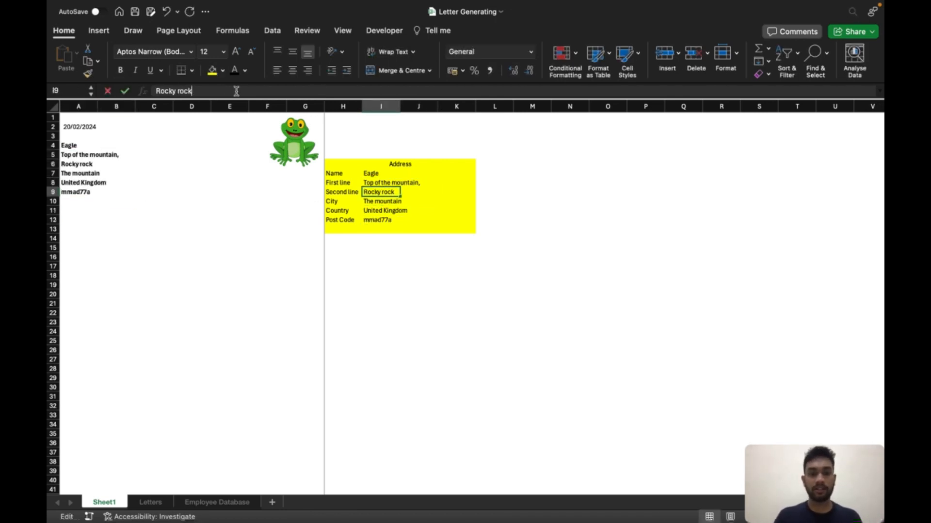
pyautogui.write(',')
pyautogui.press('Return')
pyautogui.click(235, 91)
pyautogui.write(',')
pyautogui.press('Return')
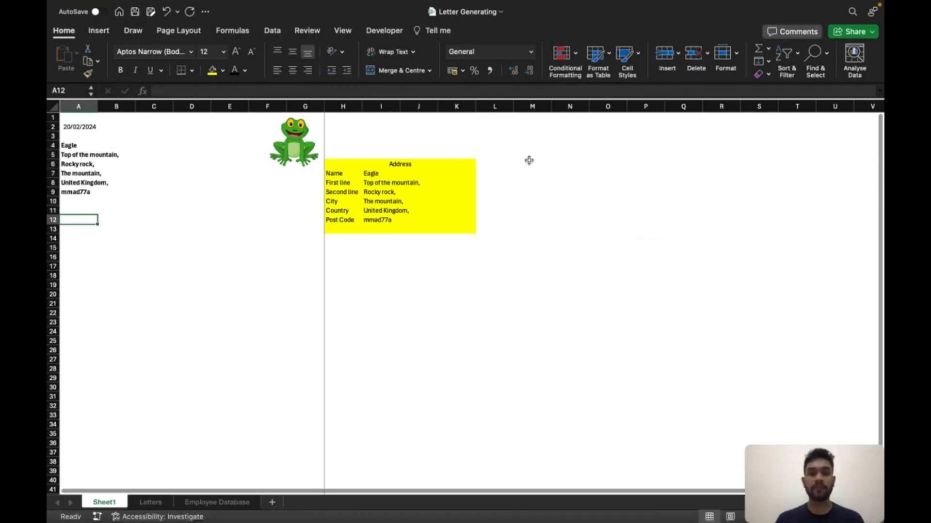
# Fill the range L6:N7 beside the Address block with blue
pyautogui.click(486, 163)
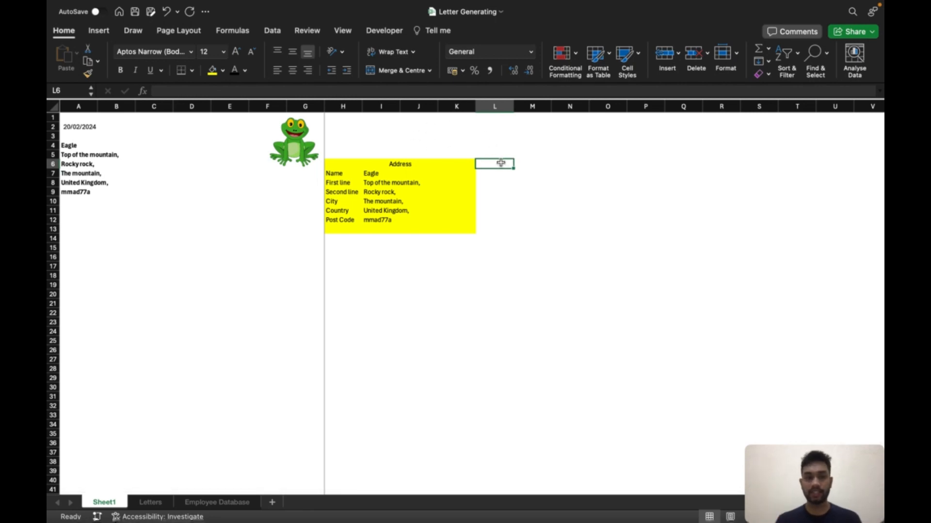
pyautogui.click(506, 155)
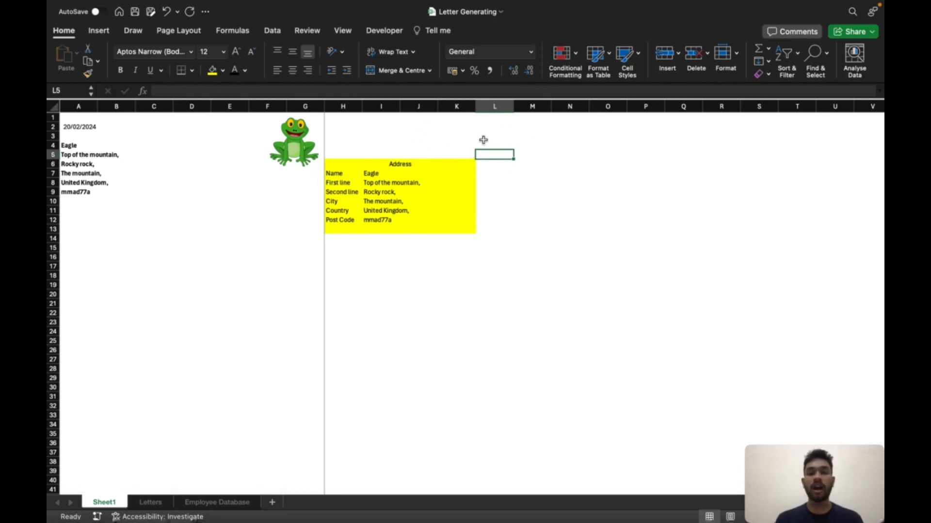
pyautogui.moveTo(493, 163); pyautogui.dragTo(580, 176)
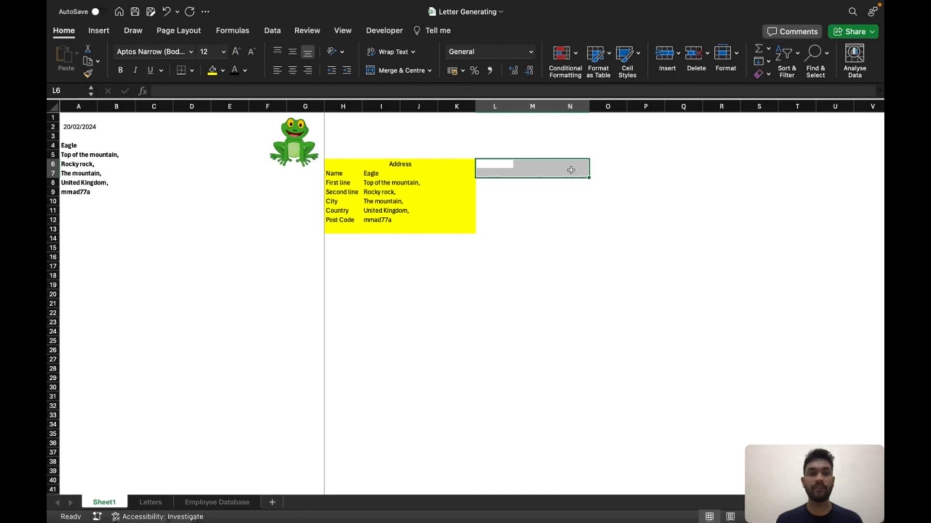
pyautogui.click(224, 72)
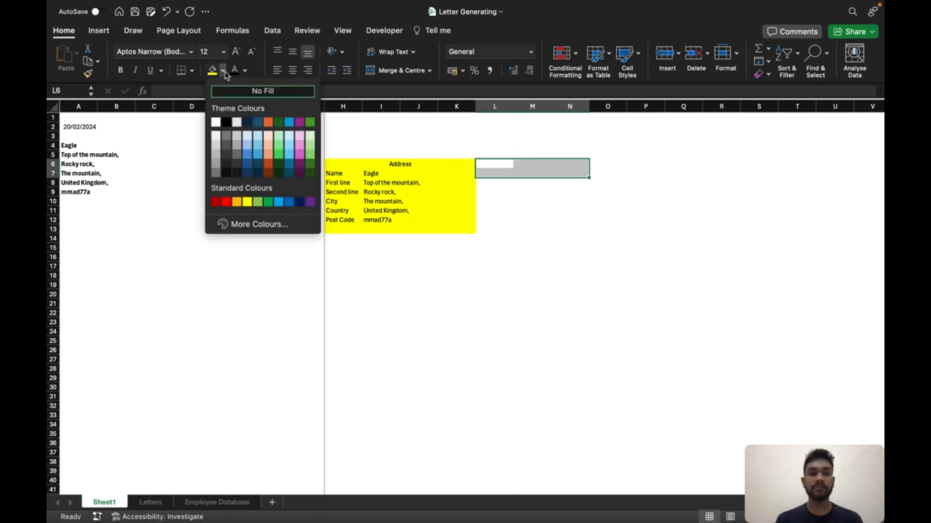
pyautogui.click(250, 155)
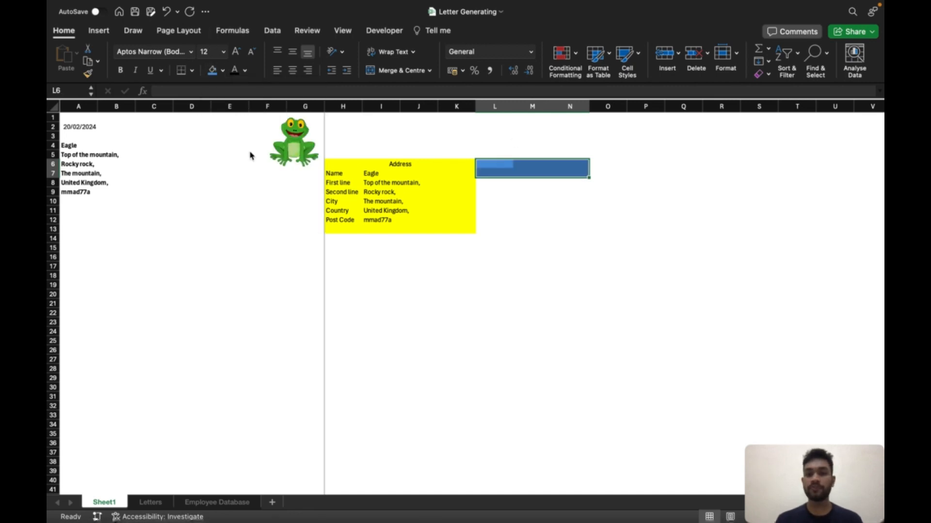
# Merge and centre L6:N6 with the heading Letter type, and merge and centre L7:N7 beneath it
pyautogui.click(513, 208)
pyautogui.click(495, 164)
pyautogui.moveTo(494, 164); pyautogui.dragTo(575, 164)
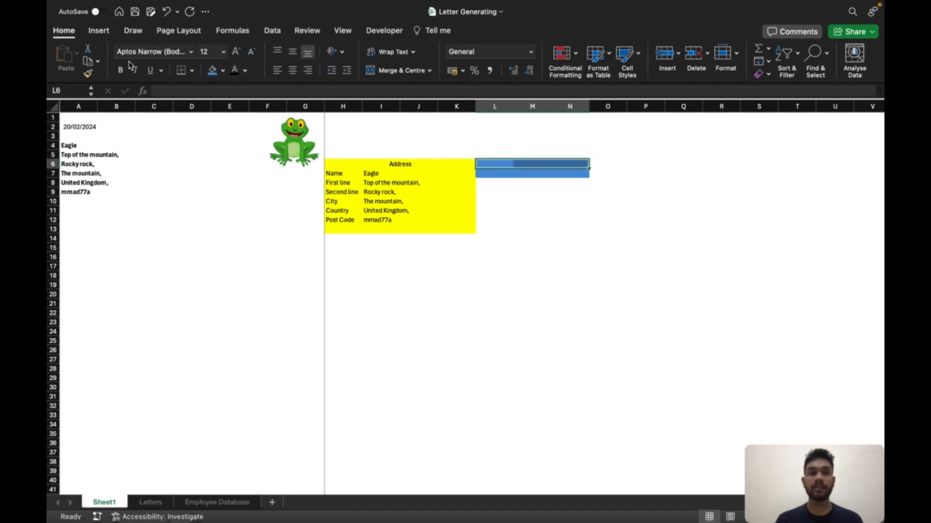
pyautogui.click(383, 70)
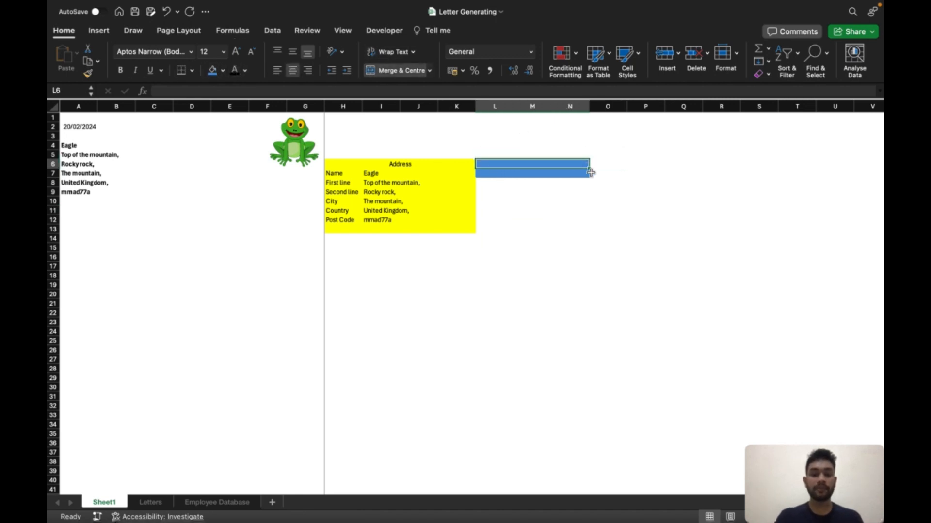
pyautogui.write('Letter')
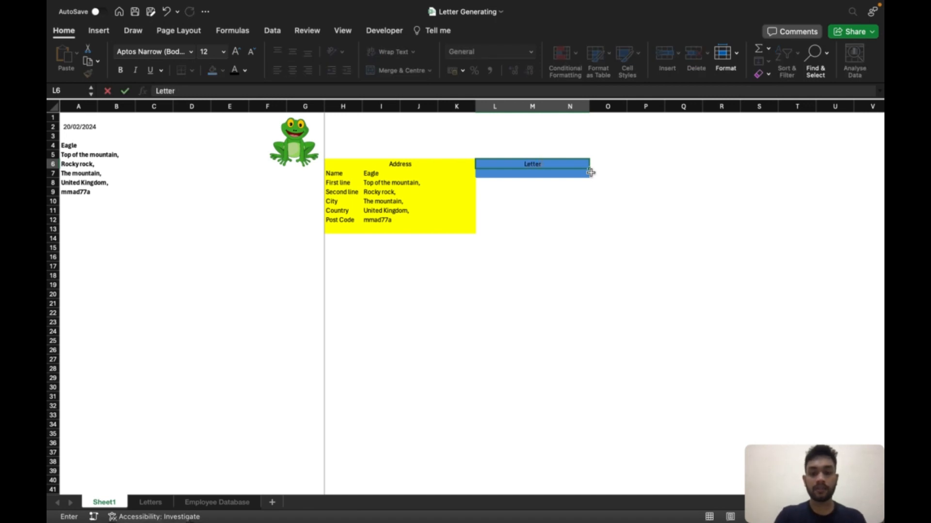
pyautogui.write(' type')
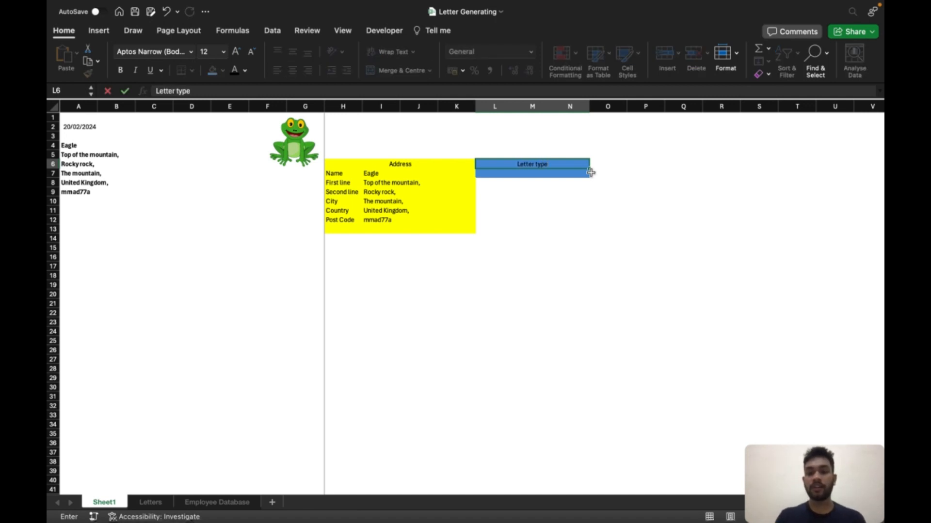
pyautogui.press('Return')
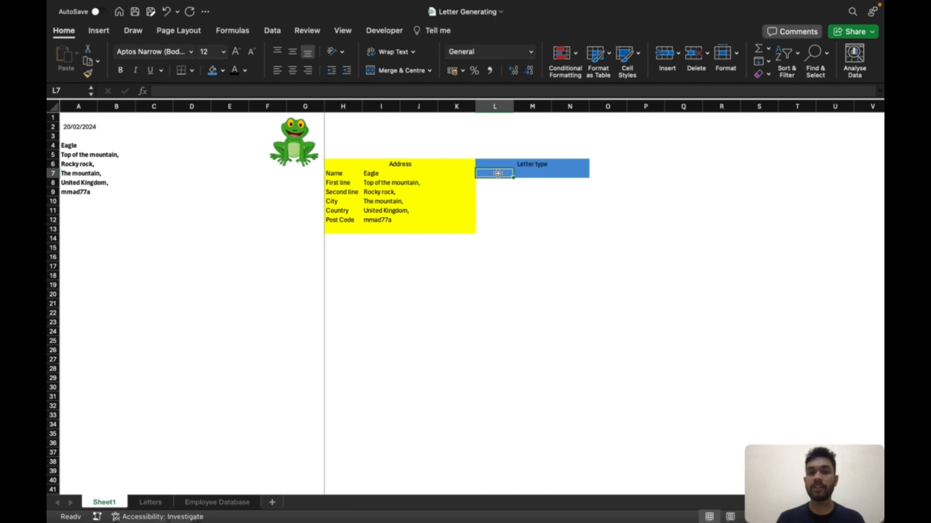
pyautogui.moveTo(497, 173); pyautogui.dragTo(570, 173)
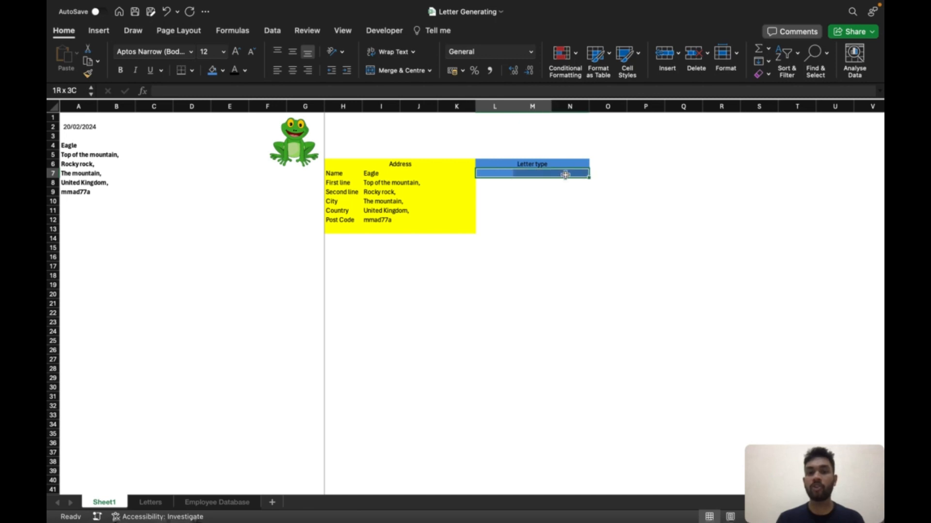
pyautogui.click(392, 69)
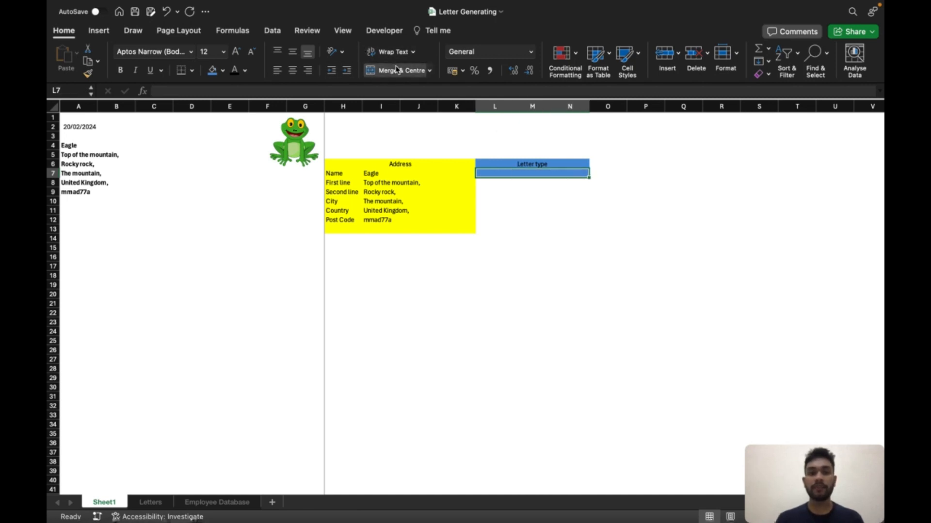
# Add a list drop-down to the merged cell L7 sourced from Letters!$A$2:$A$3, and choose Employment Confirmation
pyautogui.click(273, 33)
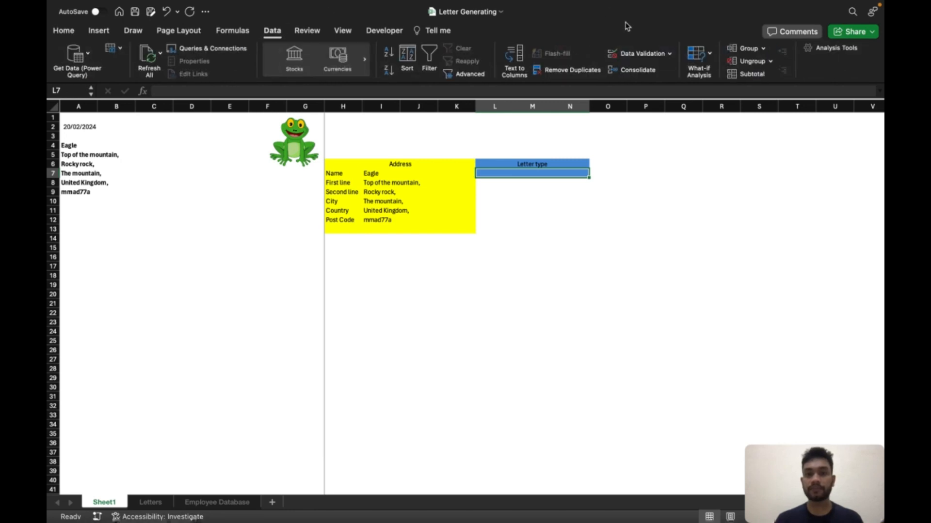
pyautogui.click(641, 53)
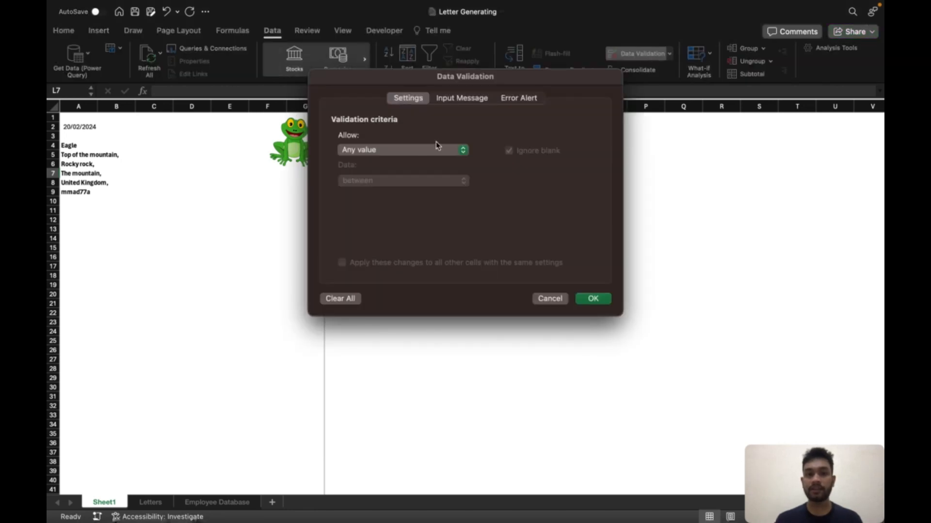
pyautogui.click(463, 150)
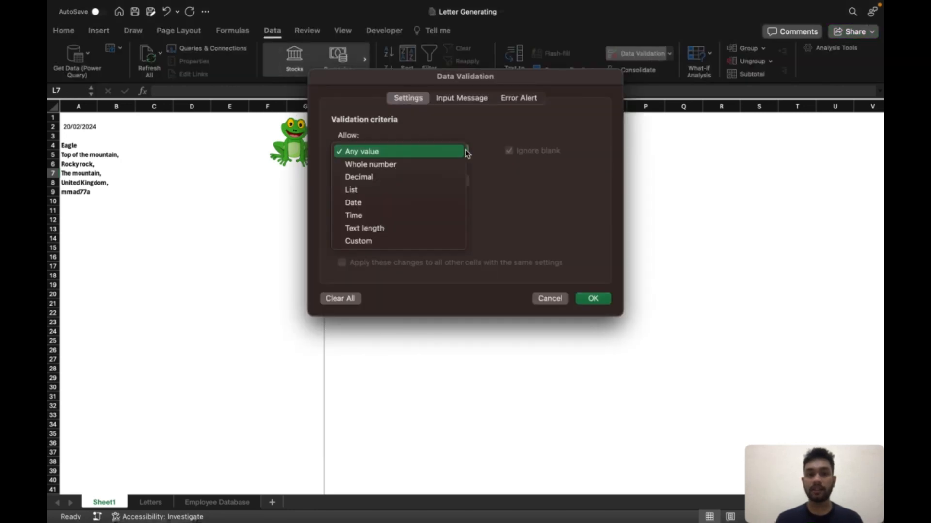
pyautogui.click(388, 198)
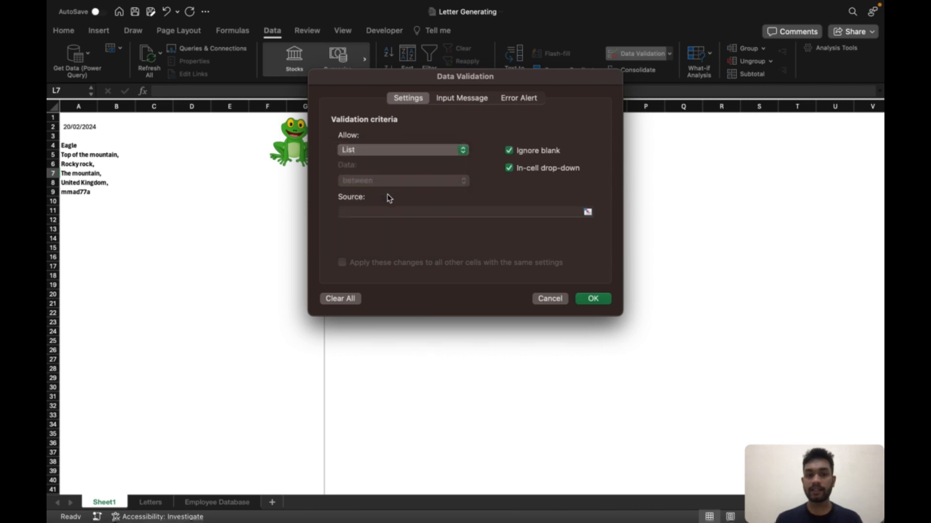
pyautogui.click(586, 211)
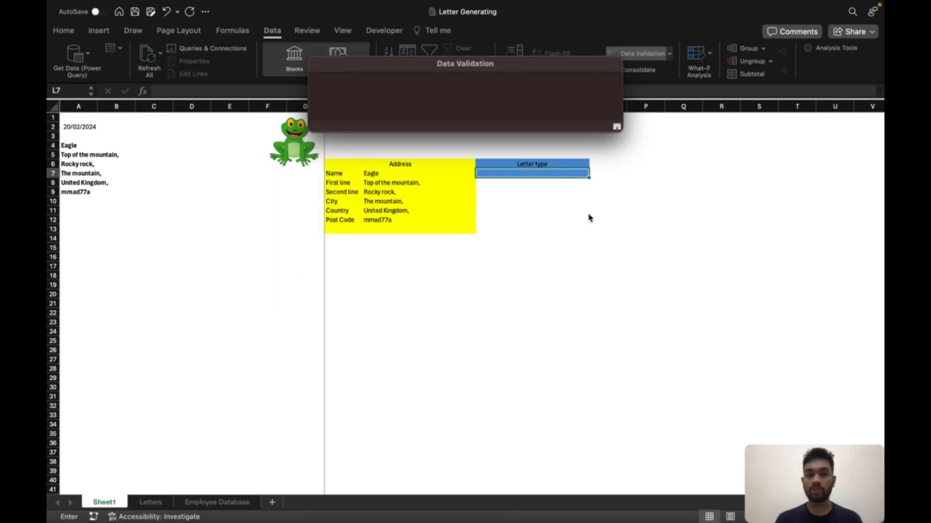
pyautogui.click(151, 503)
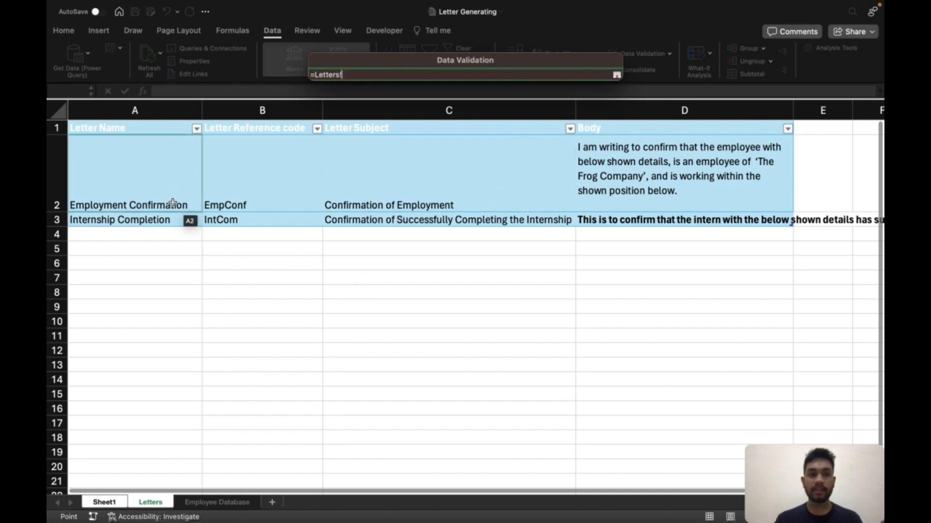
pyautogui.moveTo(172, 203); pyautogui.dragTo(172, 219)
pyautogui.press('Return')
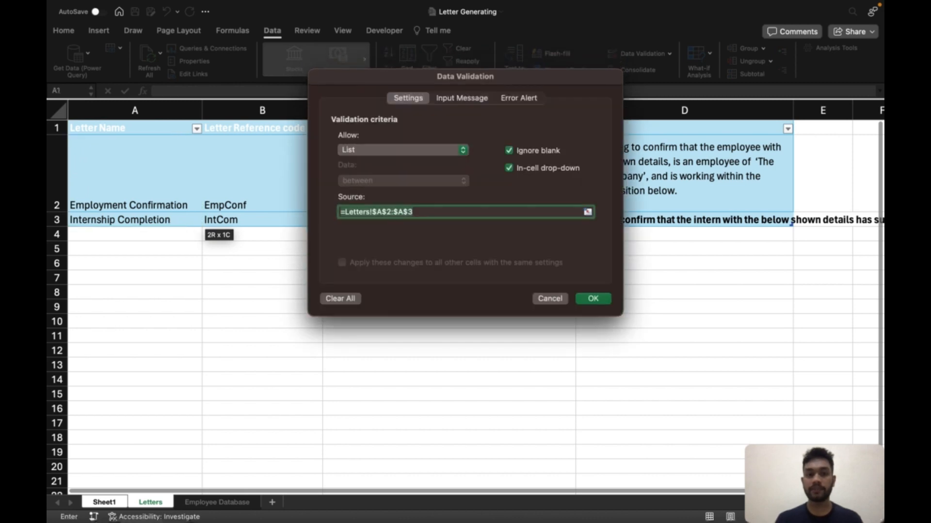
pyautogui.click(588, 297)
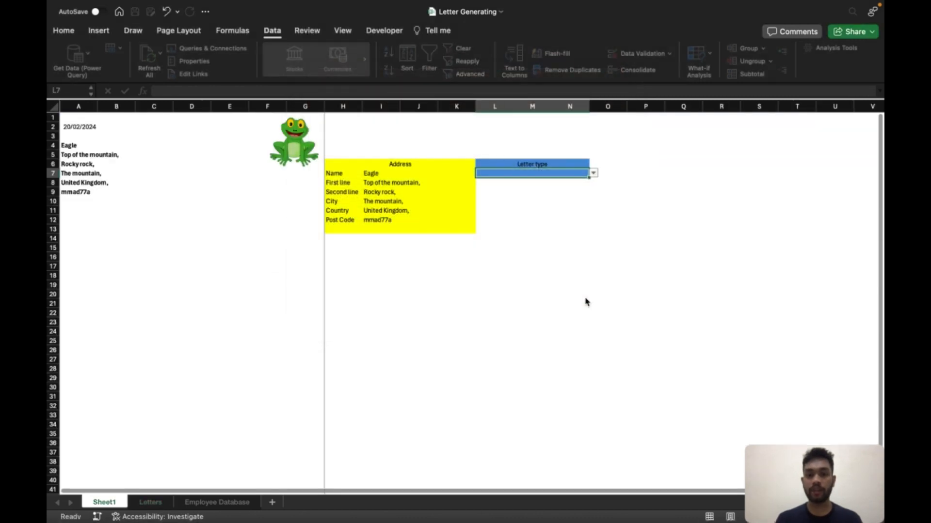
pyautogui.click(593, 174)
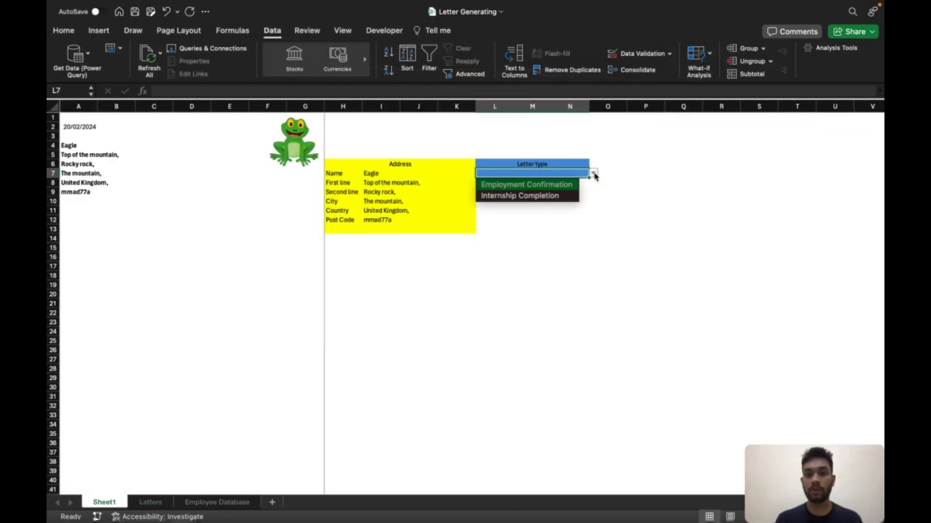
pyautogui.click(553, 189)
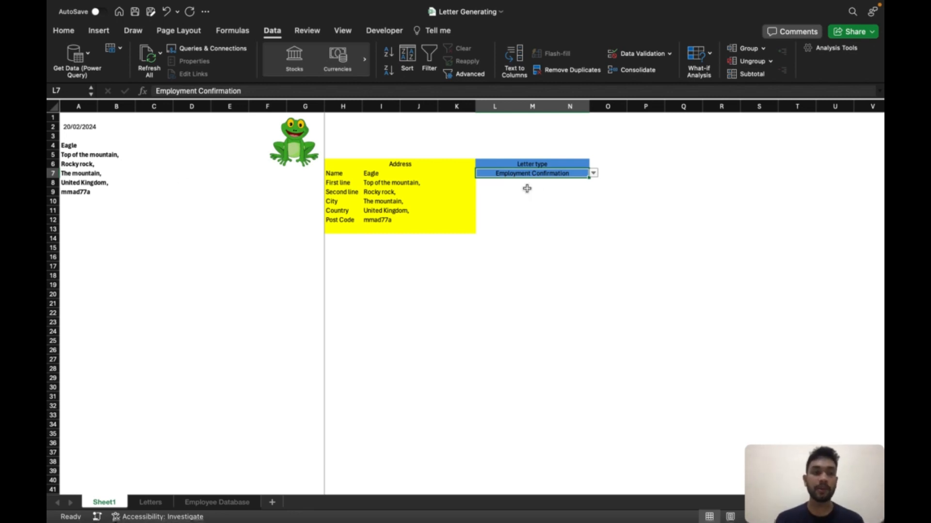
# Enter an exact-match VLOOKUP in A11 that returns column 3 (Letter Subject) of the Letters table for the letter type in L7
pyautogui.click(71, 213)
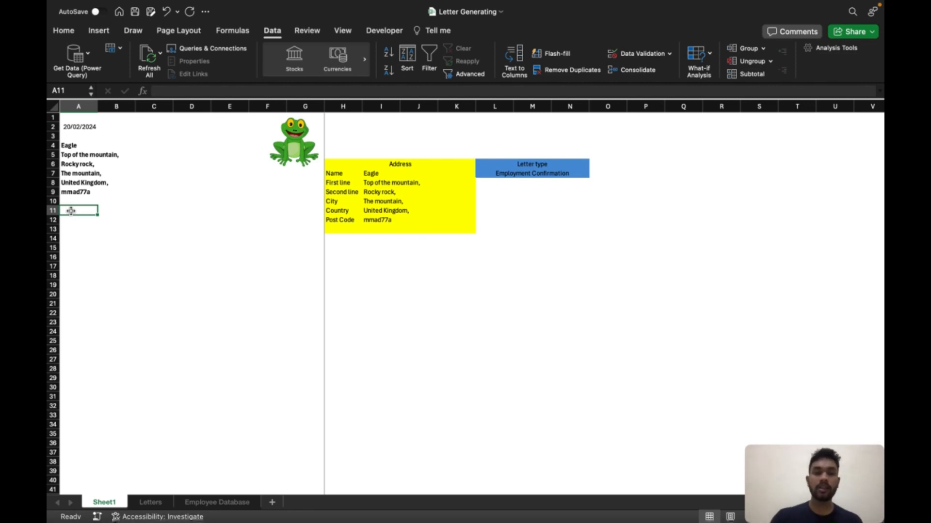
pyautogui.write('=vloo')
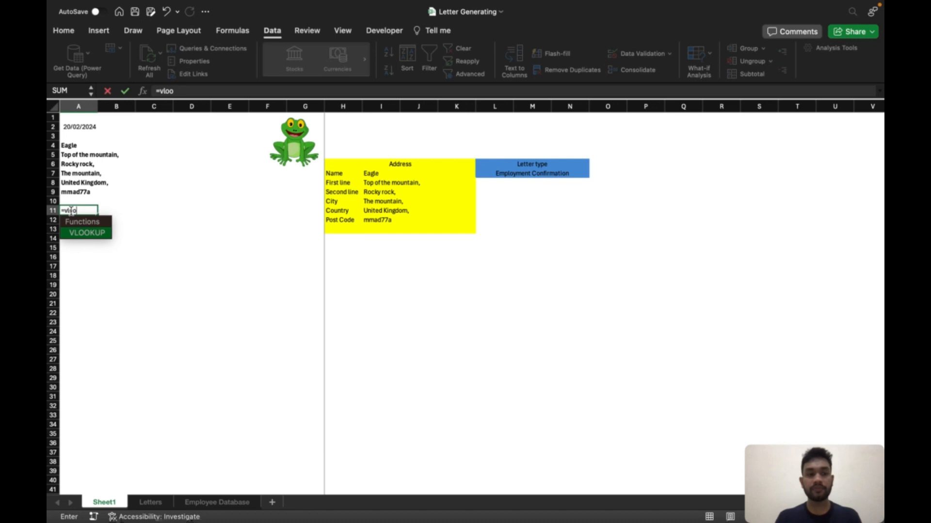
pyautogui.press('Tab')
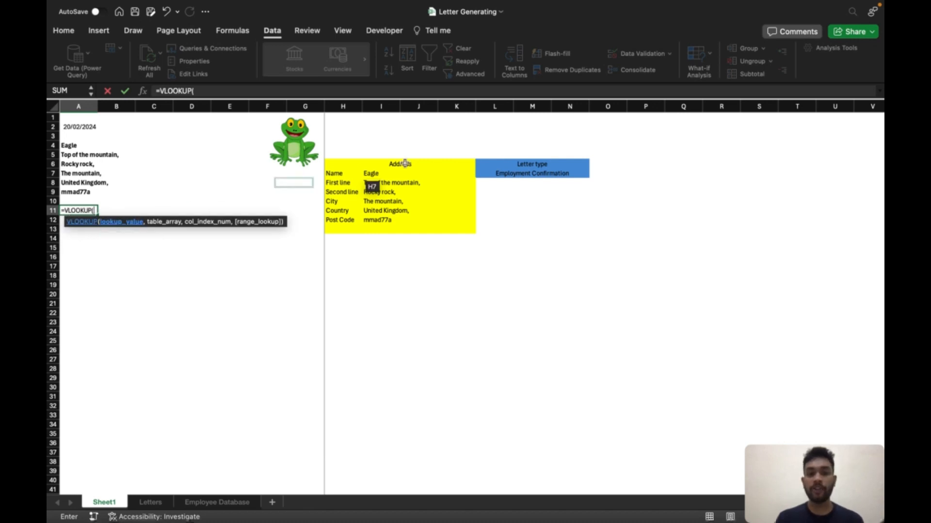
pyautogui.click(506, 173)
pyautogui.write(',')
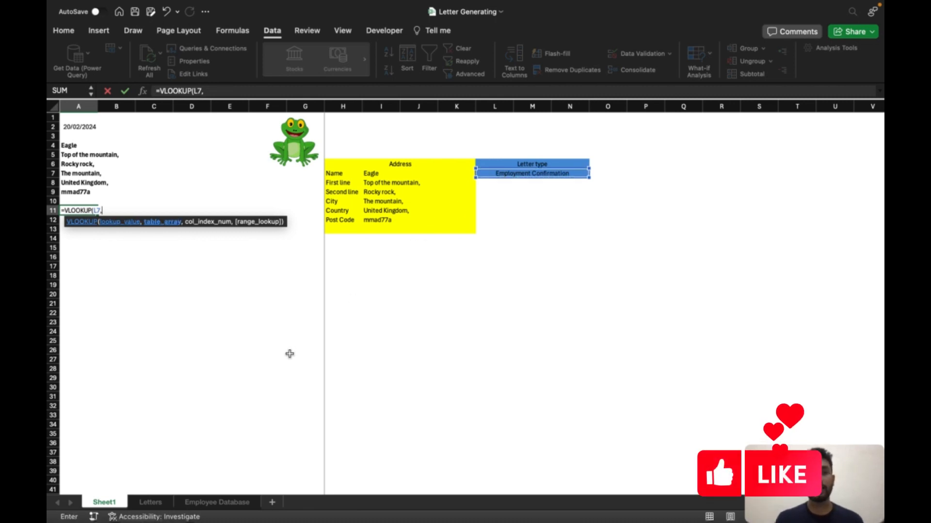
pyautogui.click(150, 502)
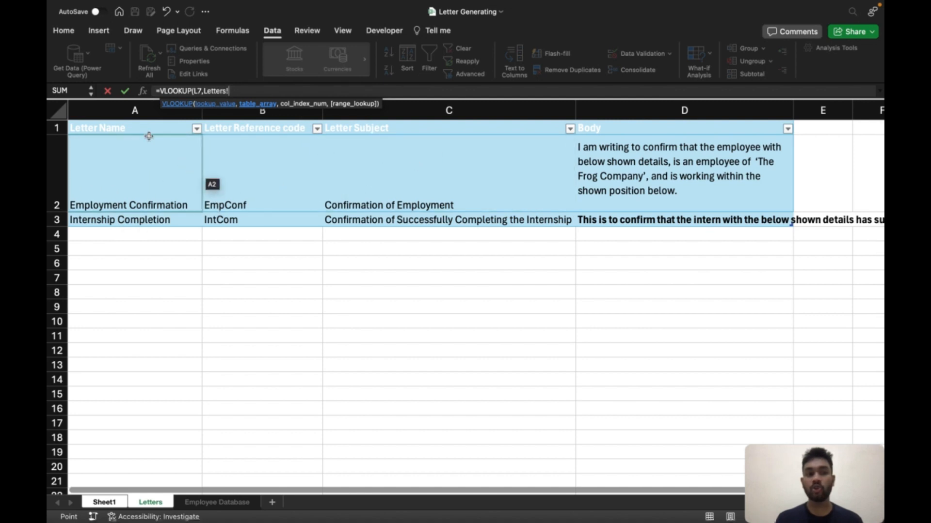
pyautogui.click(136, 156)
pyautogui.moveTo(136, 156); pyautogui.dragTo(629, 220)
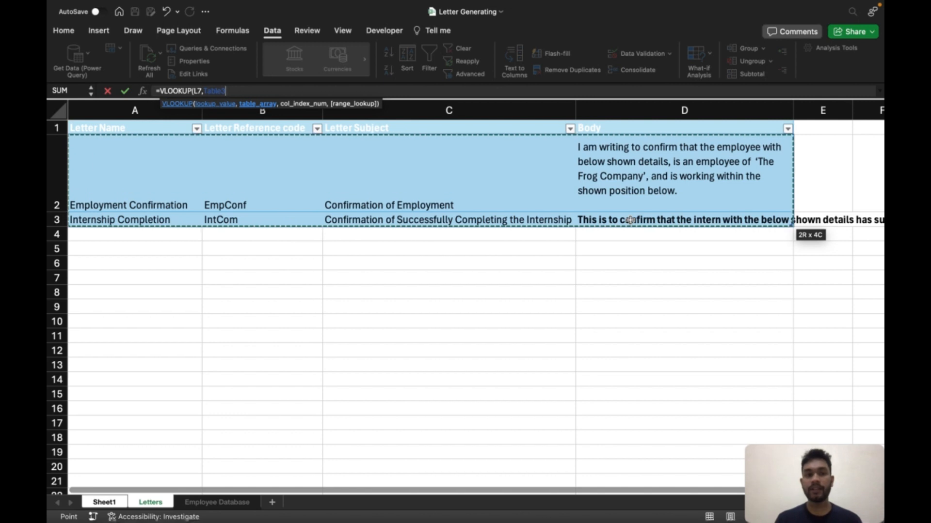
pyautogui.write(',')
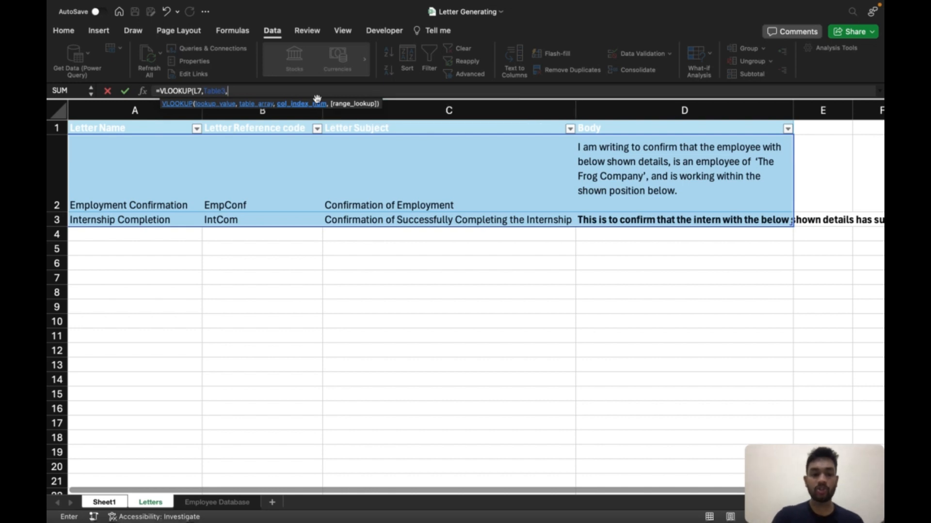
pyautogui.write('3,')
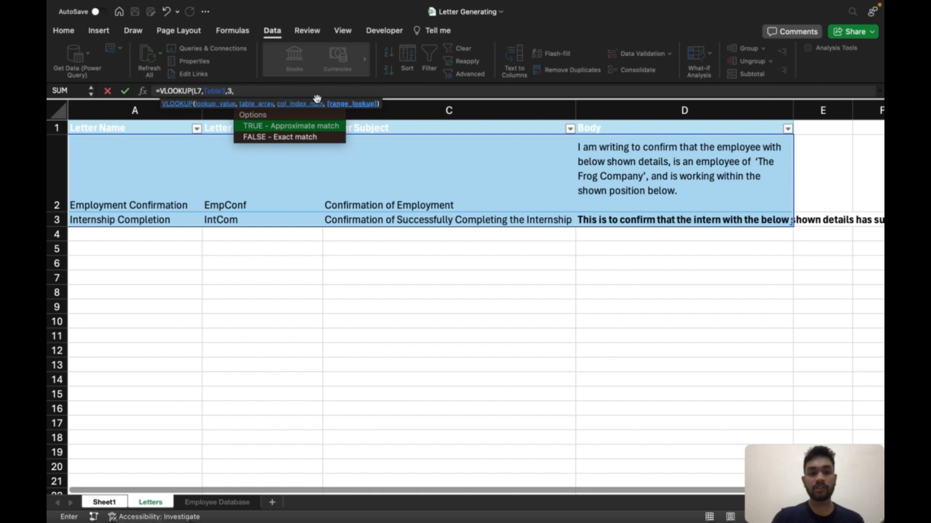
pyautogui.write('FALSE')
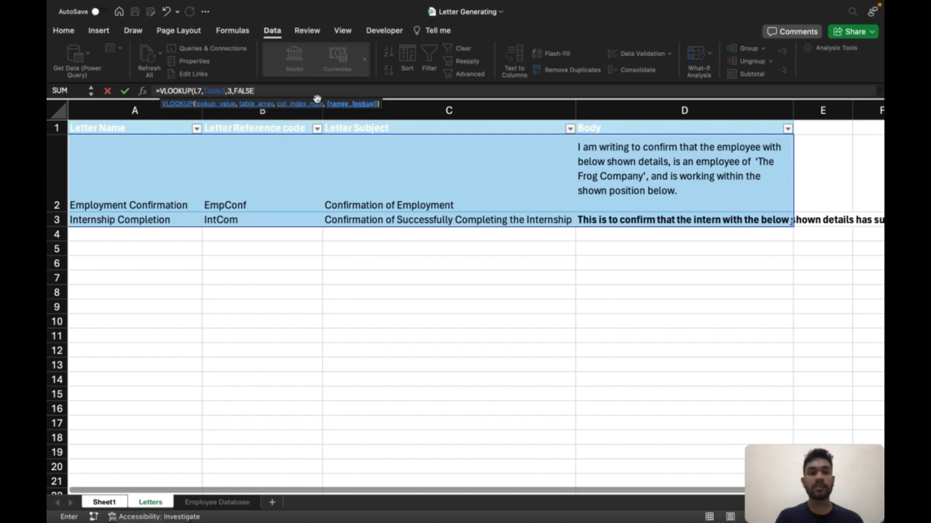
pyautogui.write(')')
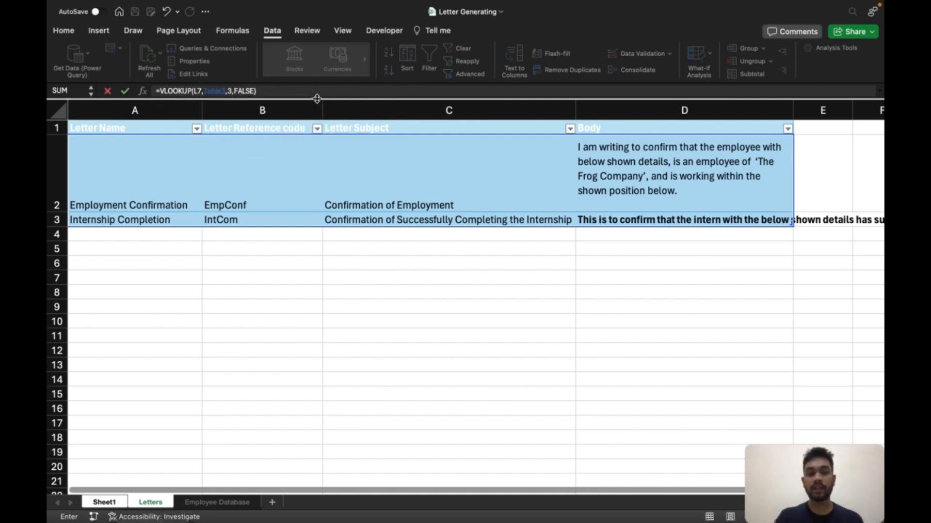
pyautogui.press('Return')
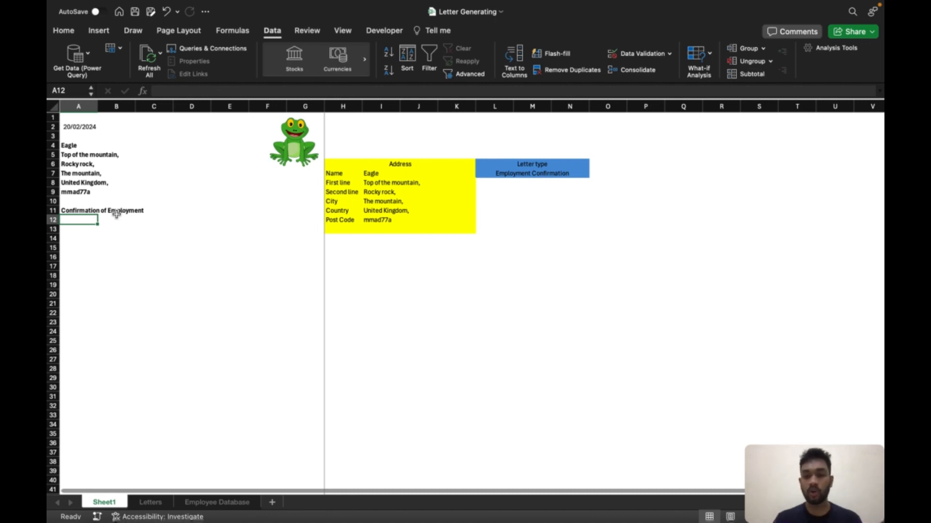
# Test the subject lookup by switching the letter type to Internship Completion and back to Employment Confirmation
pyautogui.click(493, 178)
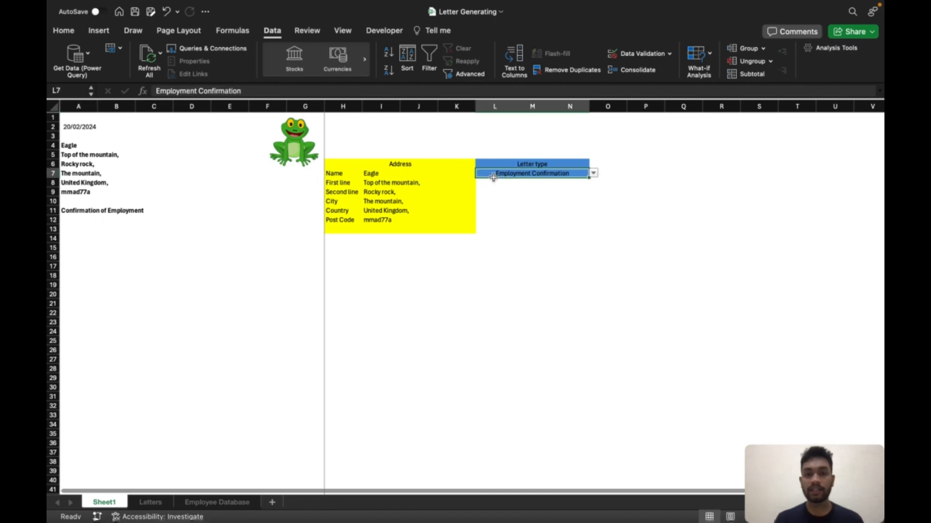
pyautogui.click(594, 175)
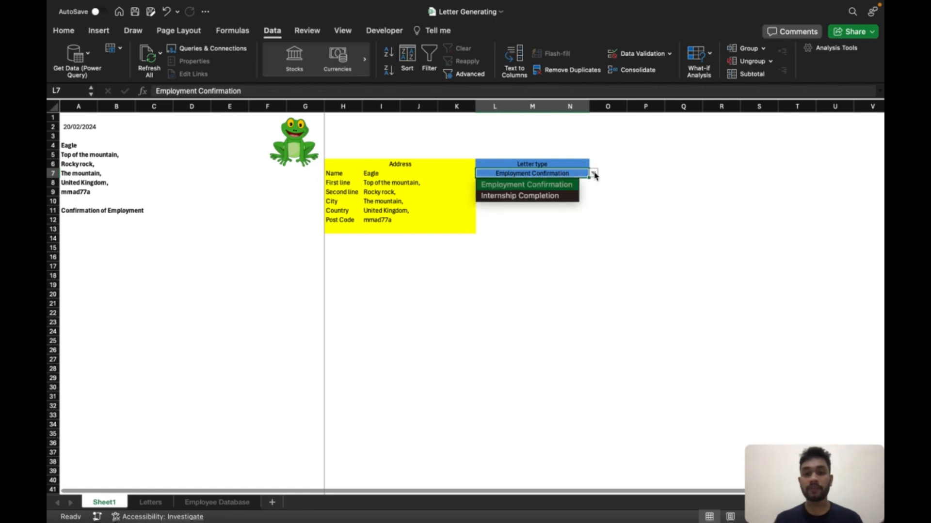
pyautogui.click(537, 201)
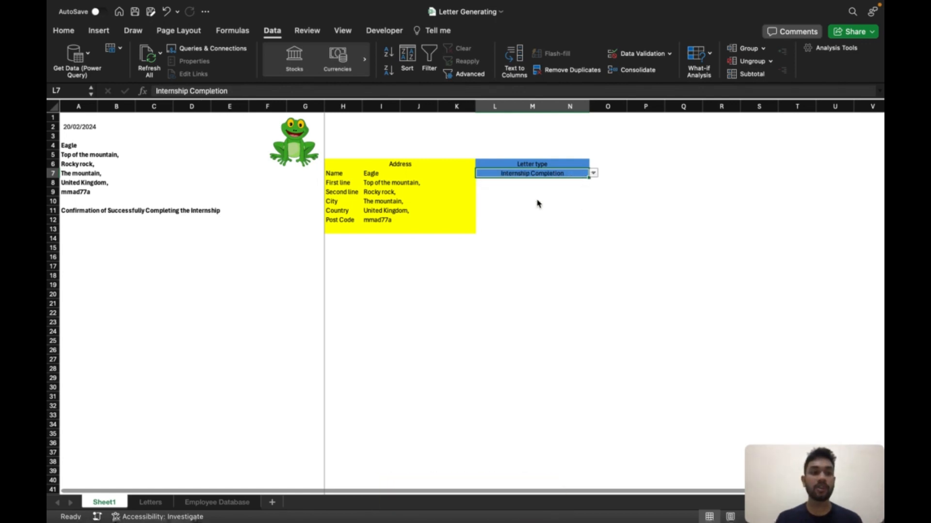
pyautogui.click(593, 174)
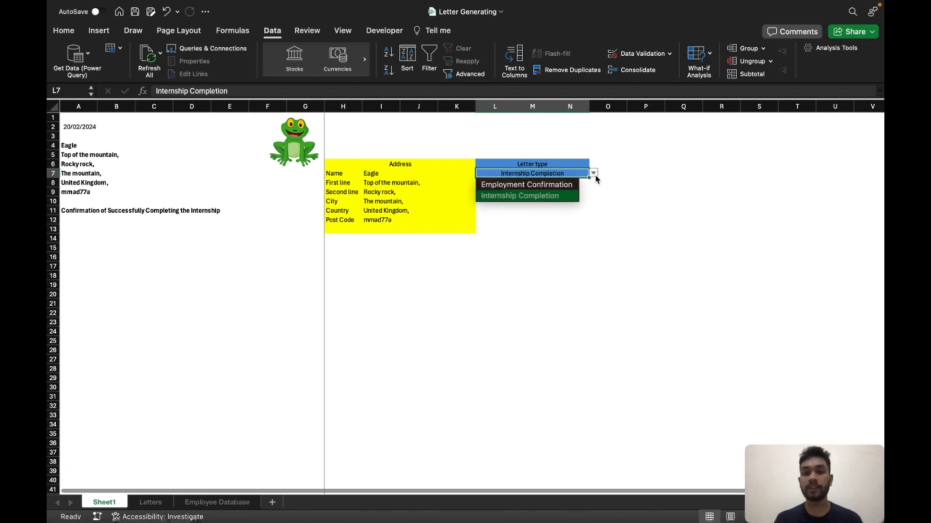
pyautogui.click(557, 189)
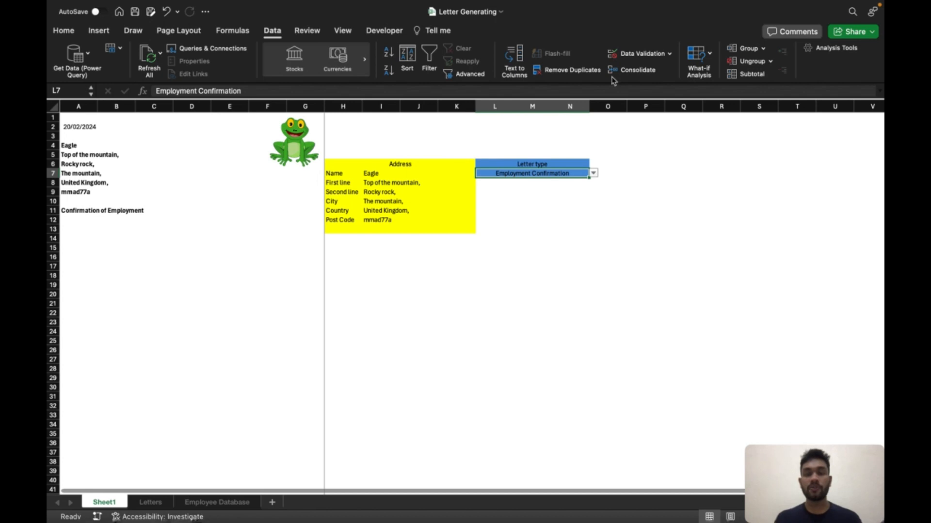
# Merge and centre the range A13:G22 below the subject line for the letter body
pyautogui.moveTo(720, 4)
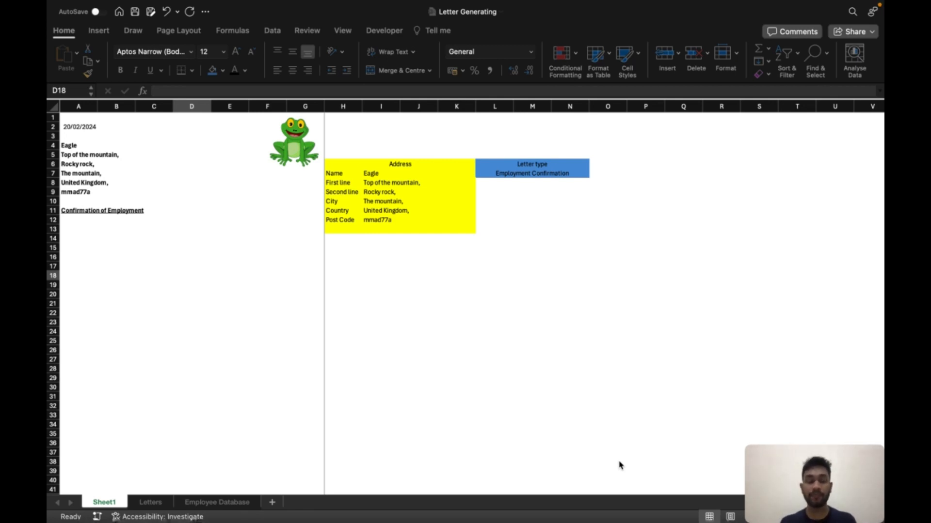
pyautogui.click(68, 230)
pyautogui.moveTo(69, 229); pyautogui.dragTo(301, 315)
pyautogui.click(398, 74)
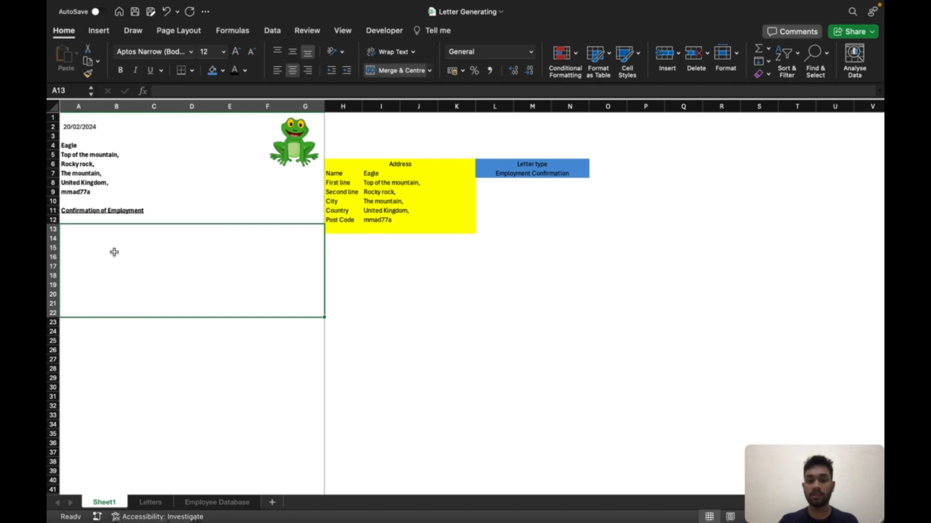
# Enter =VLOOKUP(L7,Letters!A2:D3,4,FALSE) in the merged body cell A13 to pull in the letter's body text
pyautogui.write('=VLOOKUP(')
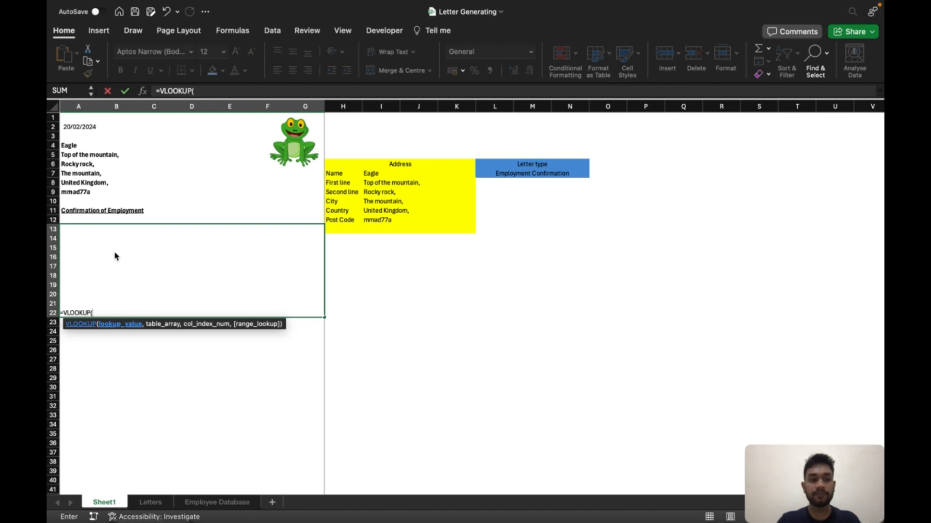
pyautogui.click(496, 170)
pyautogui.write(',')
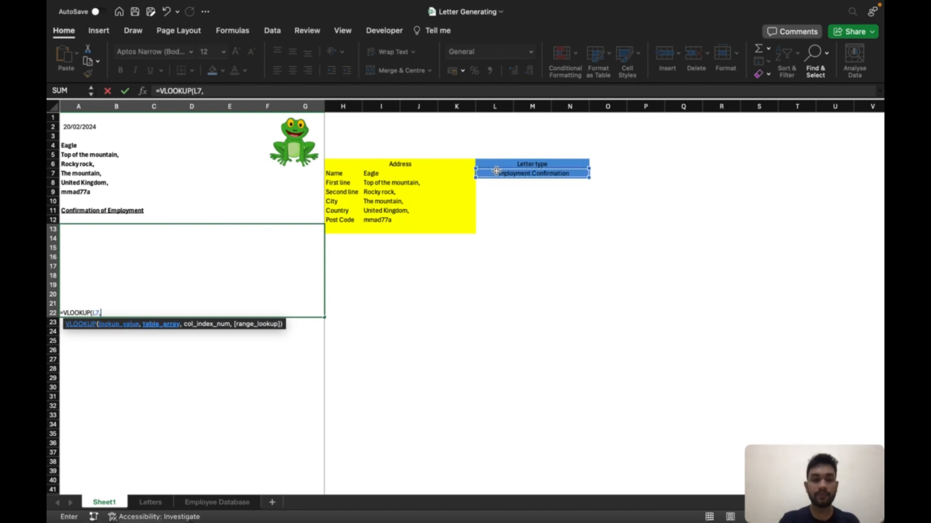
pyautogui.click(150, 502)
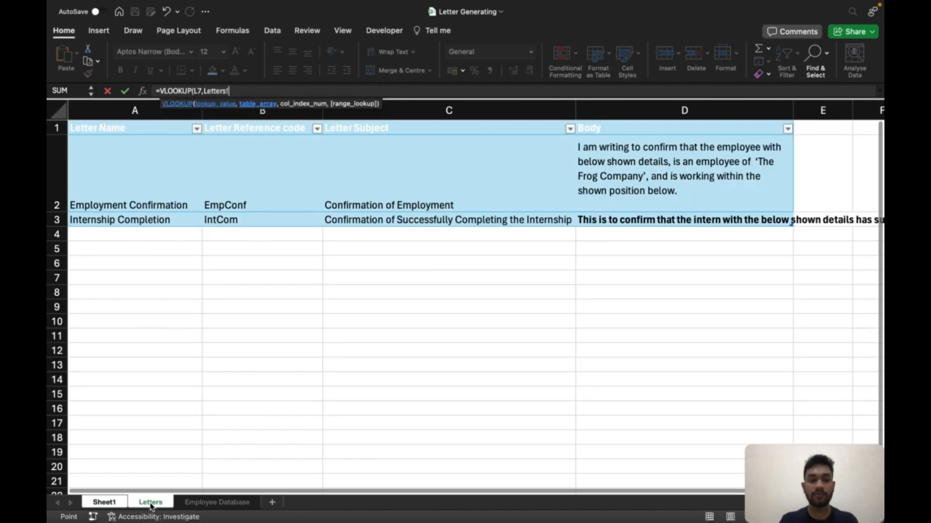
pyautogui.click(144, 179)
pyautogui.moveTo(592, 188); pyautogui.dragTo(592, 216)
pyautogui.write(',')
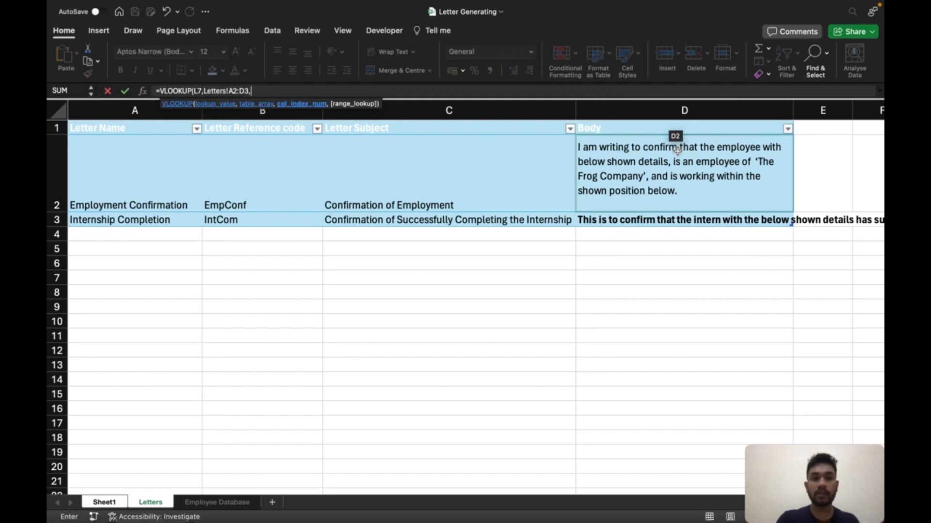
pyautogui.write(',')
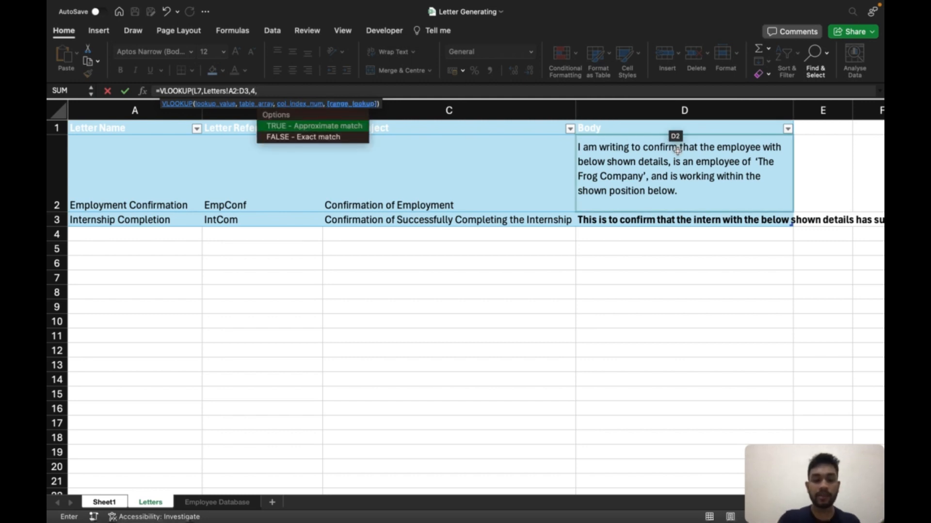
pyautogui.press('Down')
pyautogui.press('Tab')
pyautogui.write(')')
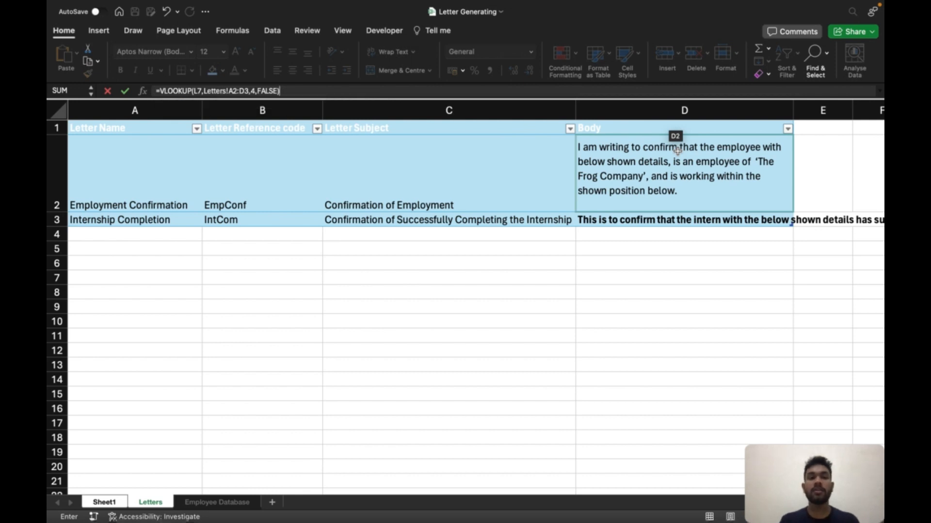
pyautogui.press('Return')
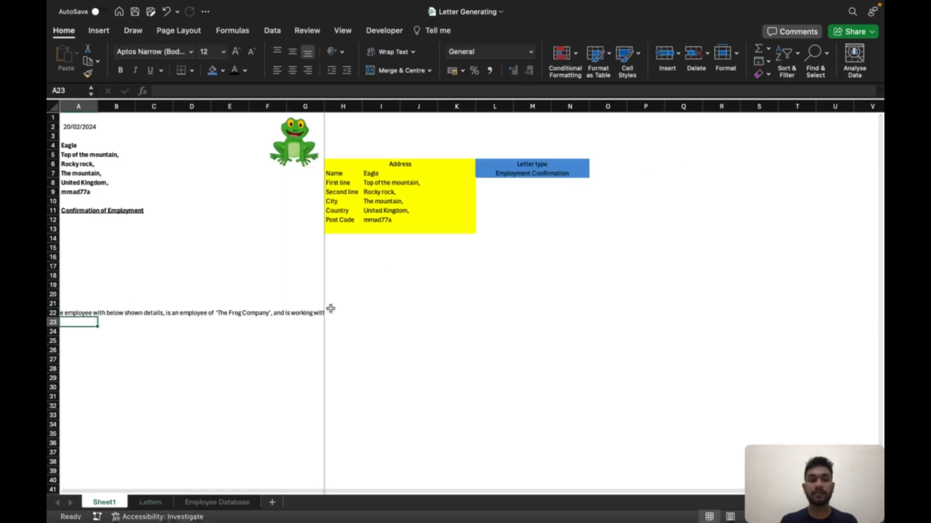
# Wrap the letter body text in merged cell A13, centre it vertically and align it left
pyautogui.click(273, 315)
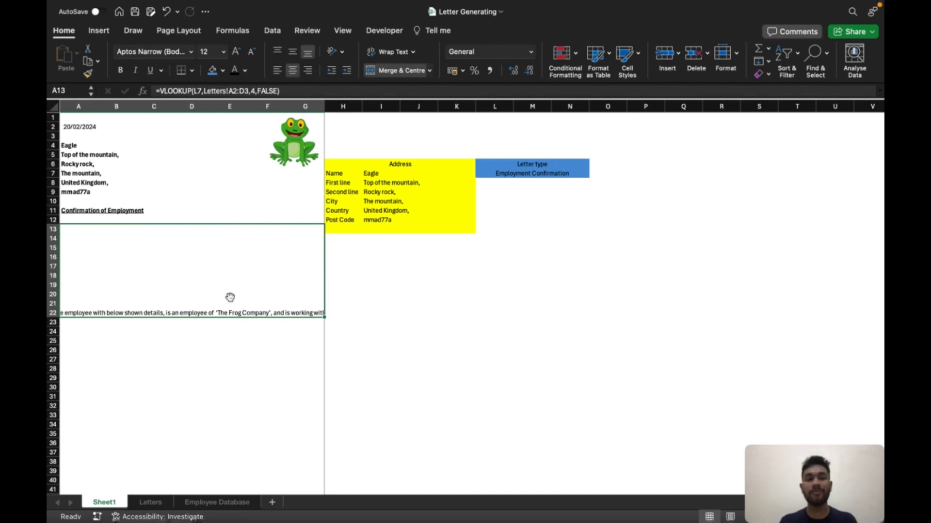
pyautogui.click(408, 54)
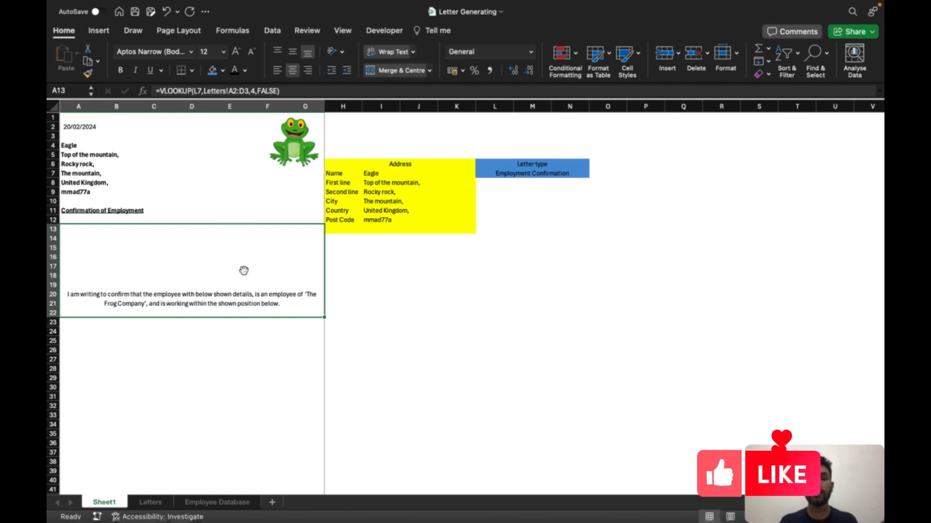
pyautogui.click(292, 58)
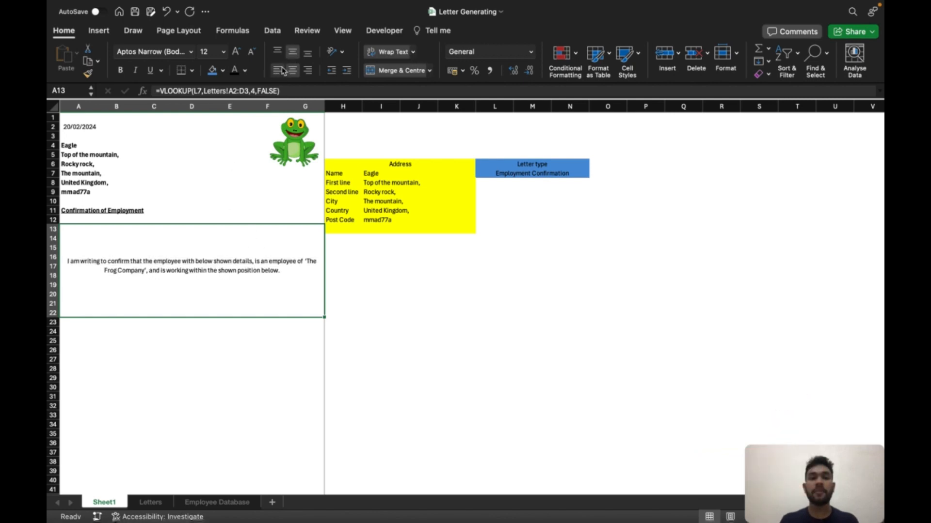
pyautogui.click(277, 71)
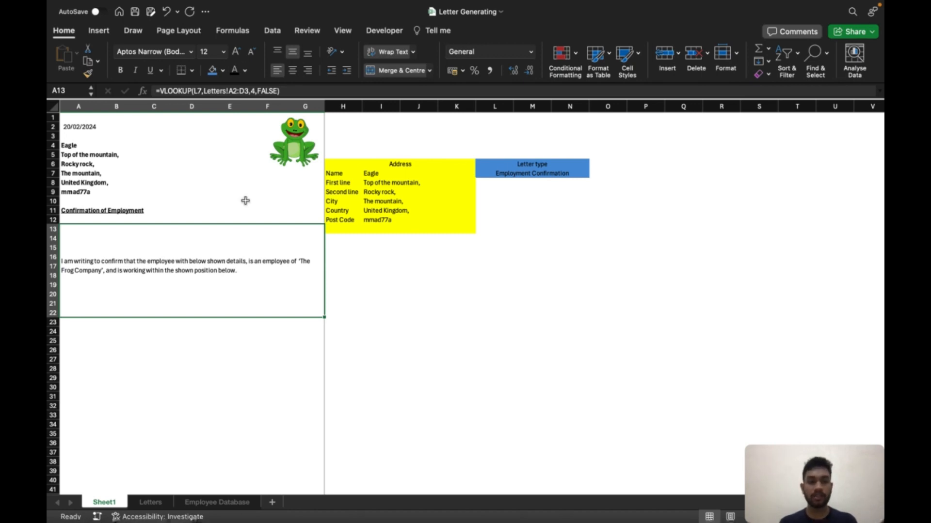
# Try the Justify vertical alignment on the merged body cell A13 through its cell formatting options
pyautogui.rightClick(241, 274)
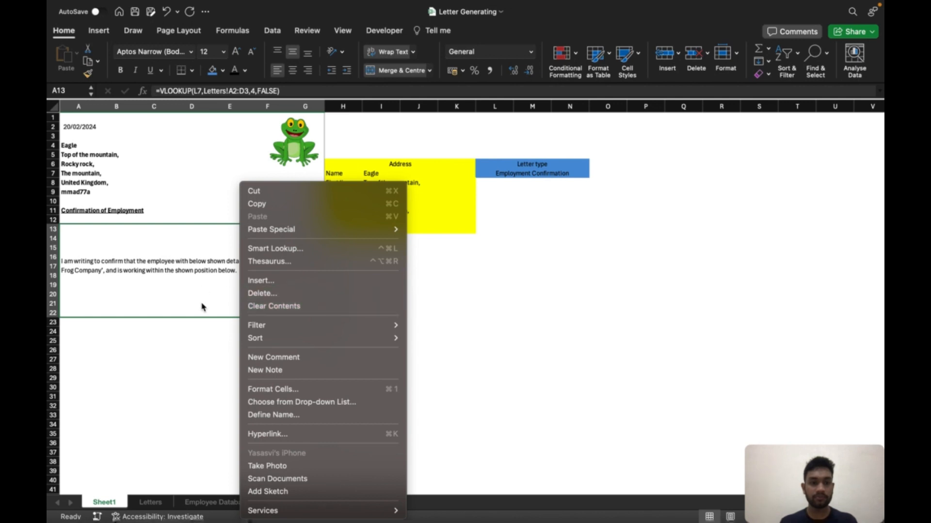
pyautogui.click(290, 389)
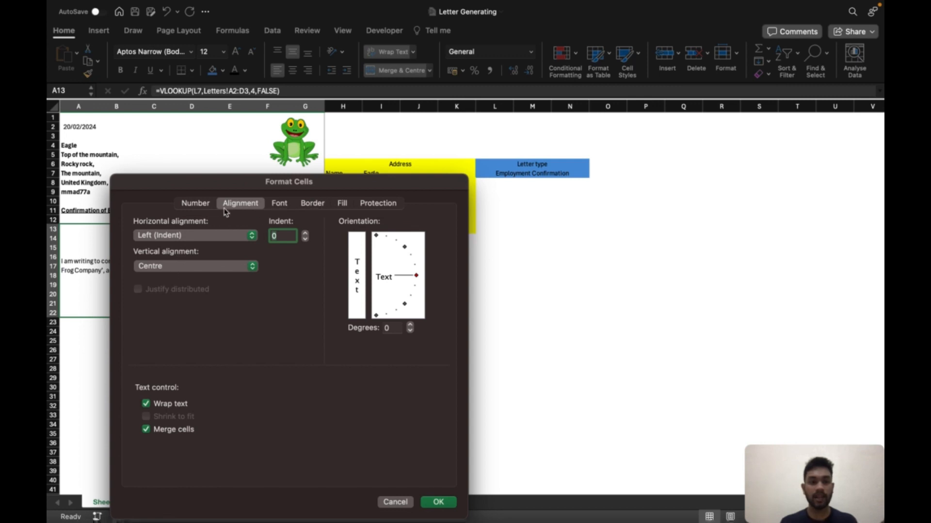
pyautogui.click(252, 266)
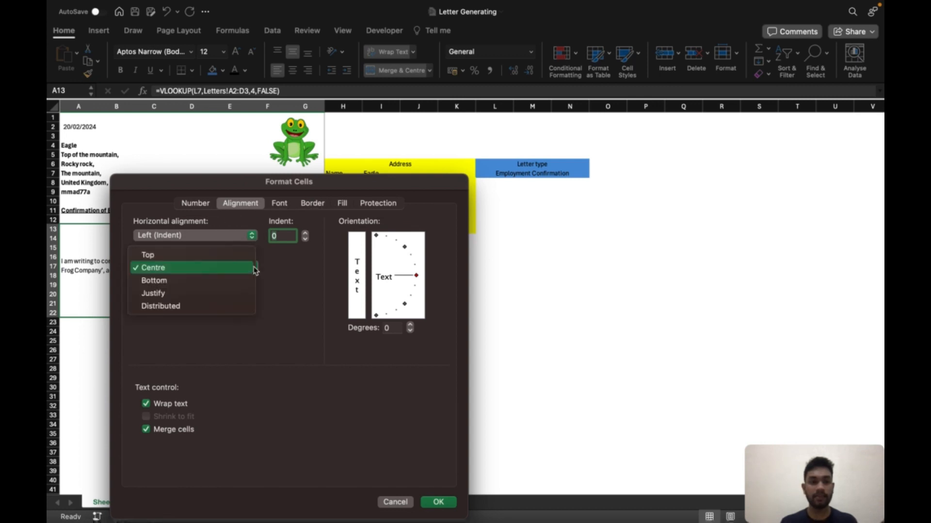
pyautogui.click(209, 294)
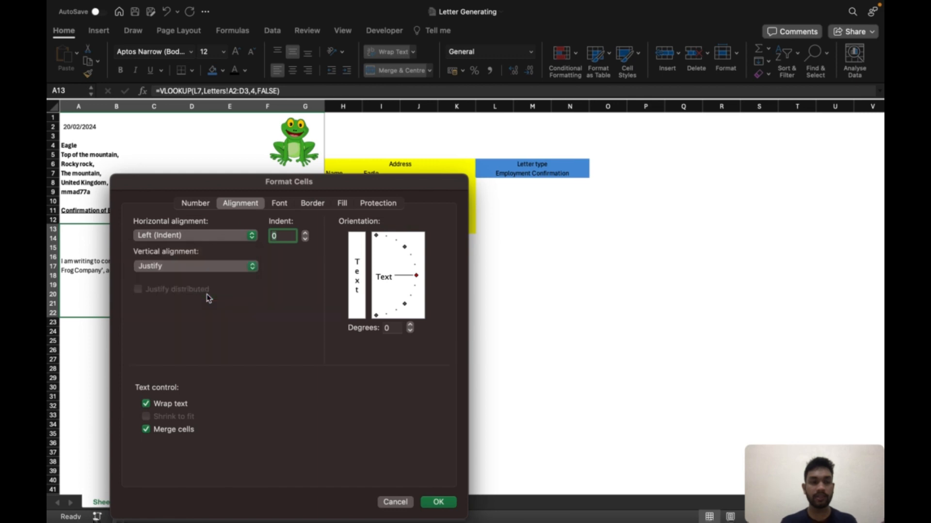
pyautogui.click(440, 502)
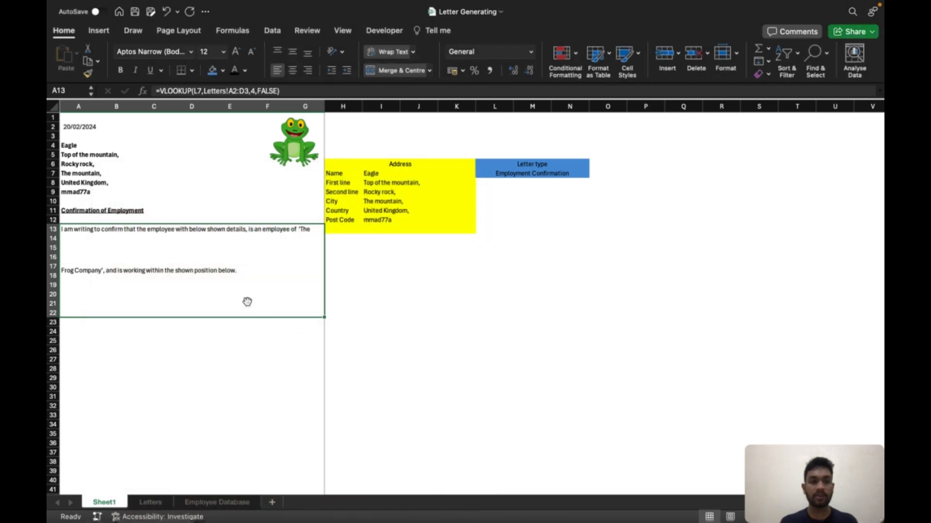
# Top-align the body text in merged cell A13 and switch the letter type to Internship Completion
pyautogui.click(277, 52)
pyautogui.click(430, 287)
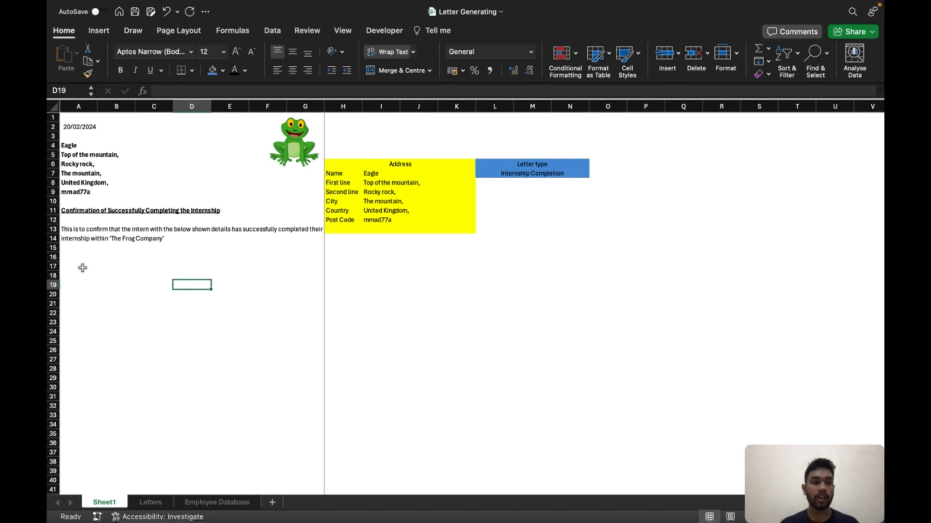
# Enter the labels "Name:" in A17 and "Employee Number:" in A18 below the letter body
pyautogui.click(83, 267)
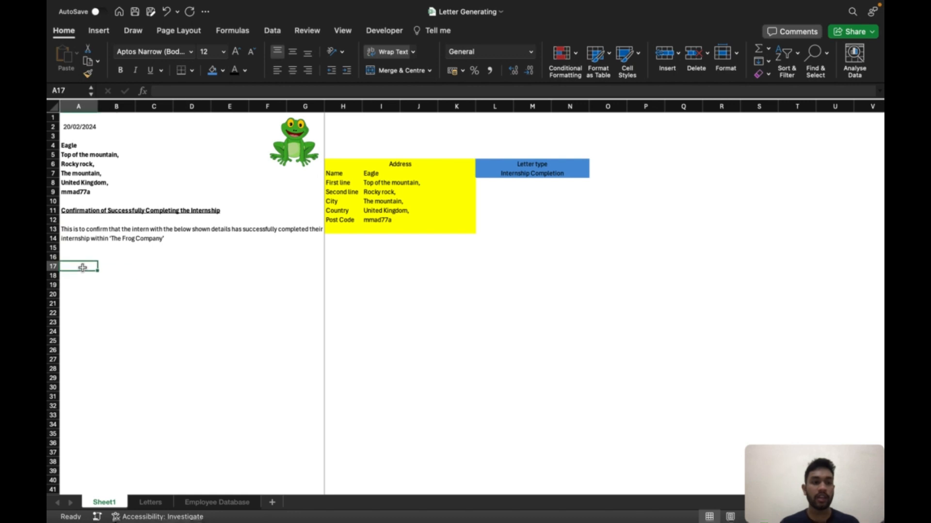
pyautogui.write('Name')
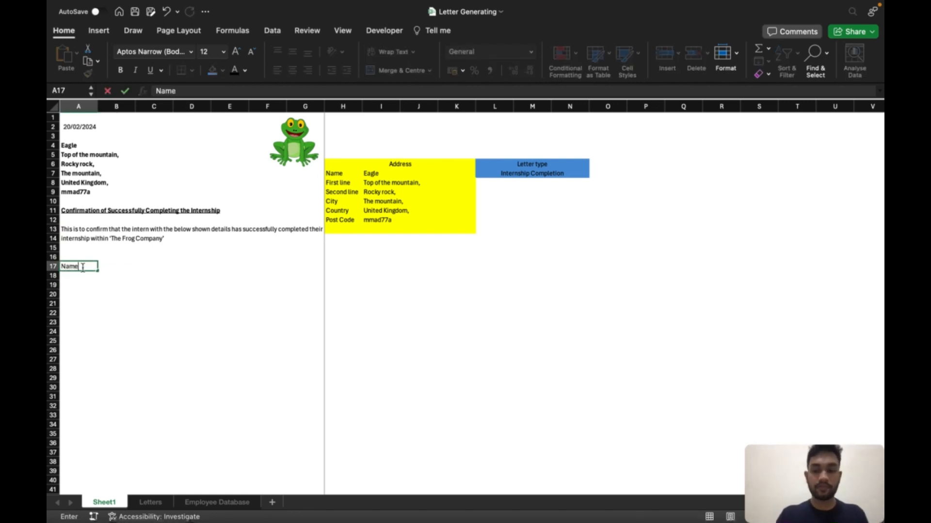
pyautogui.write(':')
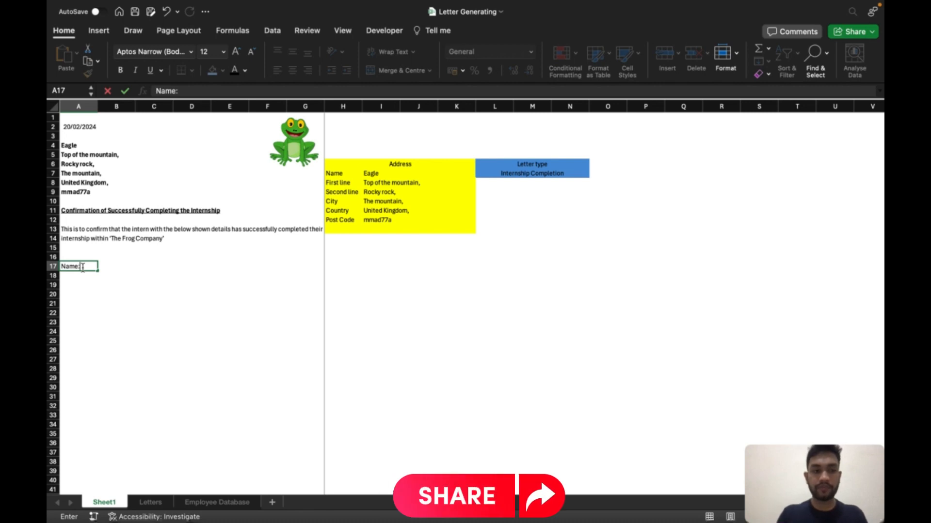
pyautogui.press('Return')
pyautogui.write('Em')
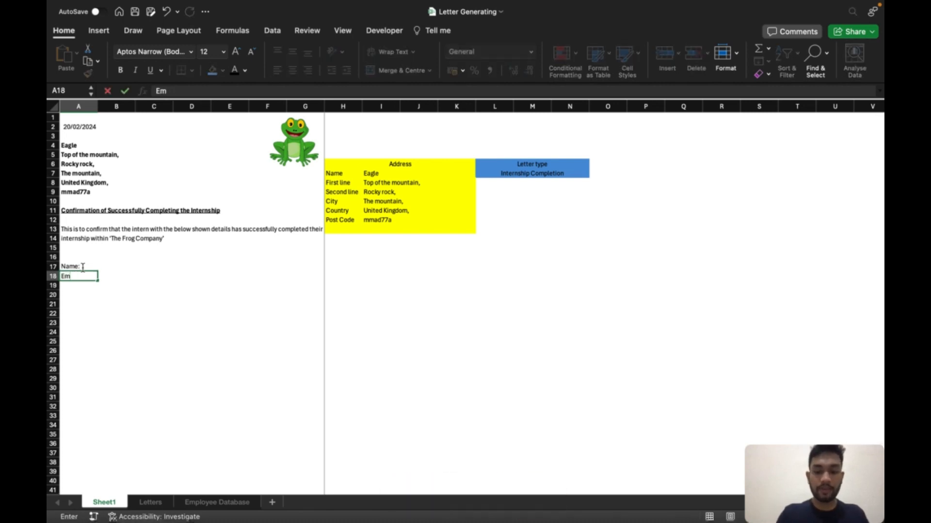
pyautogui.write('ployee')
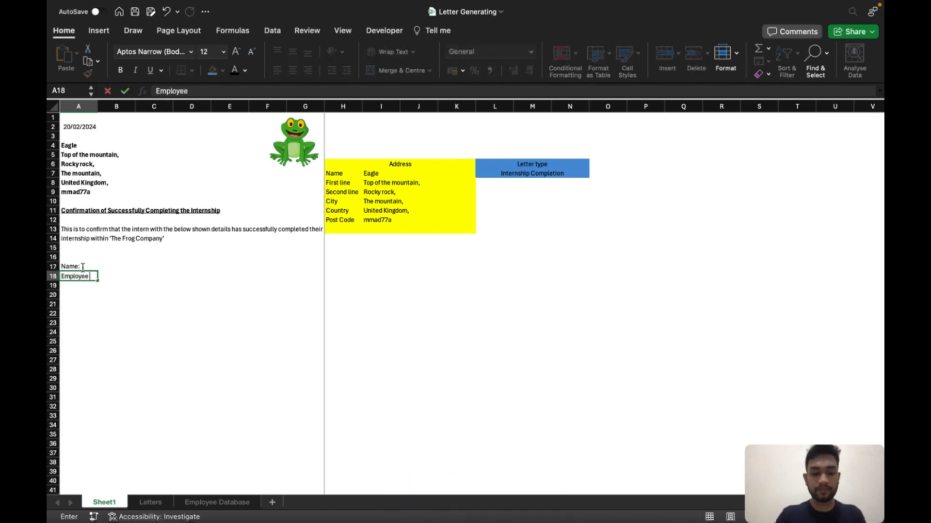
pyautogui.write(' Number:')
pyautogui.press('Return')
# Enter the labels "Designation:" in A19 and "Section:" in A20
pyautogui.moveTo(82, 285); pyautogui.dragTo(114, 288)
pyautogui.click(379, 70)
pyautogui.click(277, 73)
pyautogui.click(90, 287)
pyautogui.write('Designation:')
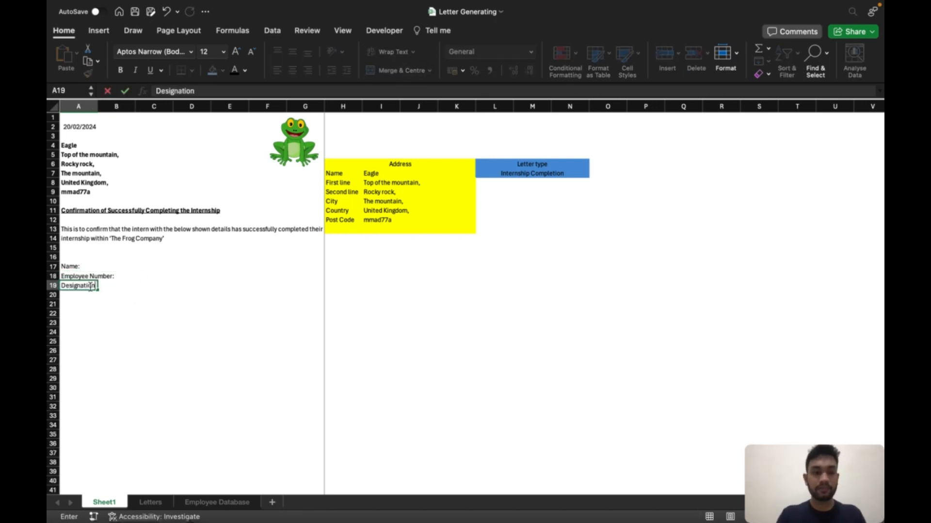
pyautogui.press('Return')
pyautogui.write('Section:')
pyautogui.press('Return')
# Merge A19:B19 for the Designation label, reduce row 19 to a single line's height and left-align the label
pyautogui.click(78, 286)
pyautogui.moveTo(78, 286); pyautogui.dragTo(117, 290)
pyautogui.click(379, 71)
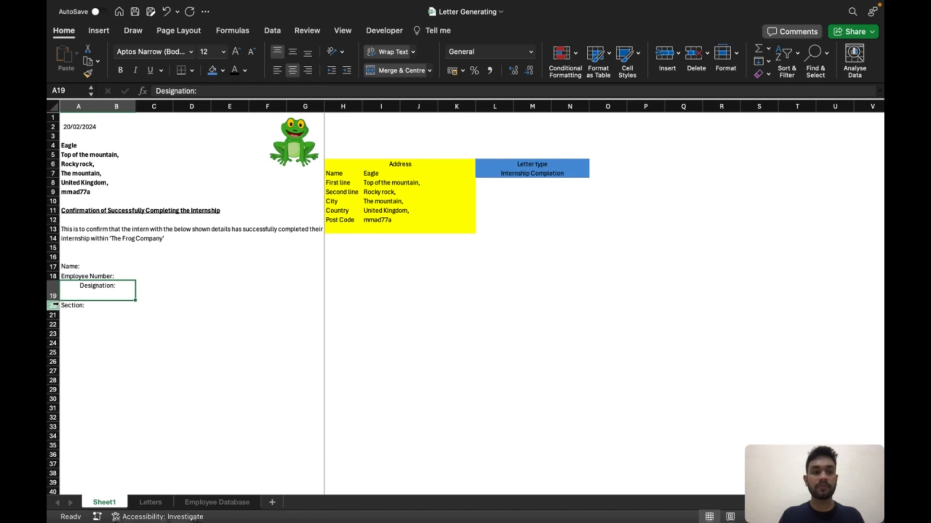
pyautogui.moveTo(53, 301); pyautogui.dragTo(55, 290)
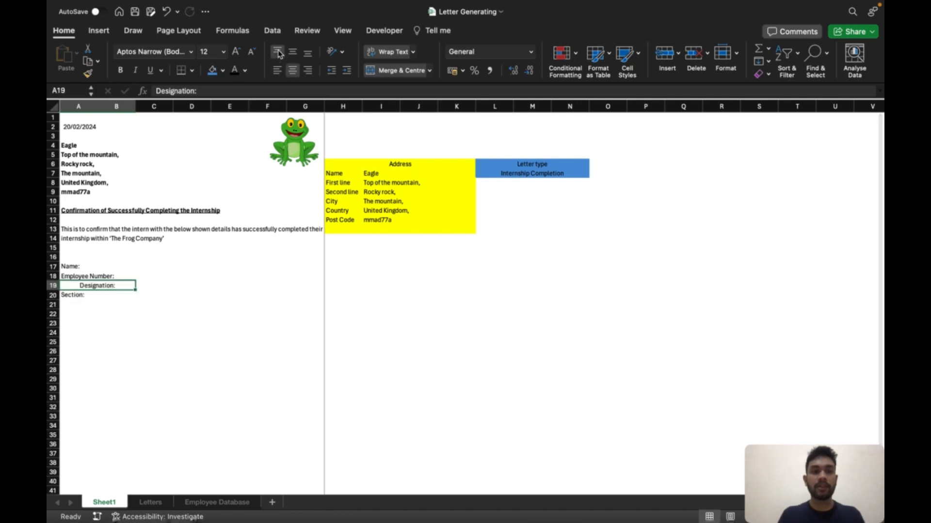
pyautogui.click(278, 70)
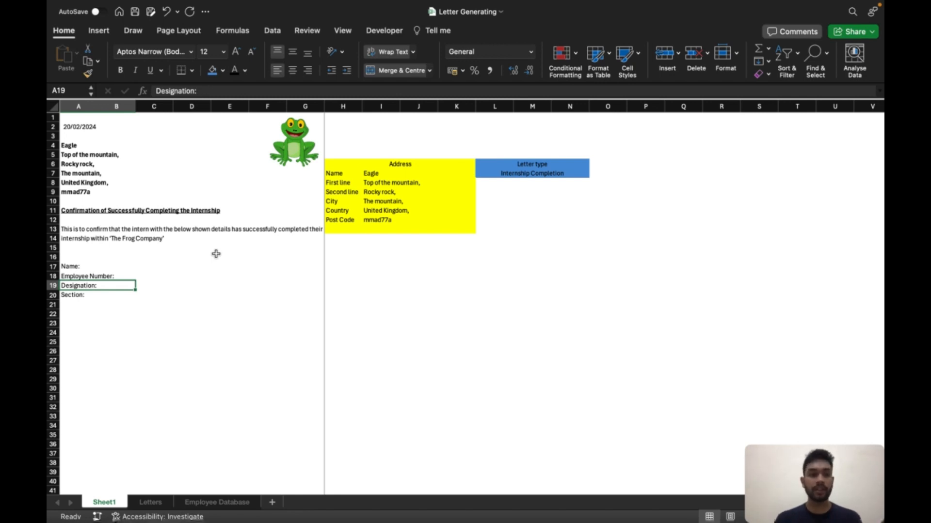
# Fill the range O6:Q7 beside the letter type block with the purple theme colour
pyautogui.click(141, 265)
pyautogui.click(128, 266)
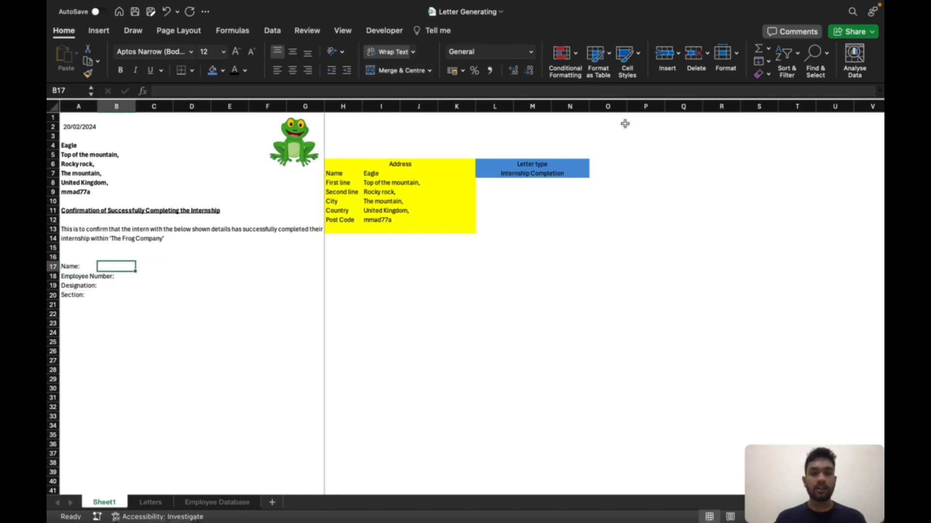
pyautogui.moveTo(600, 164); pyautogui.dragTo(671, 173)
pyautogui.click(222, 71)
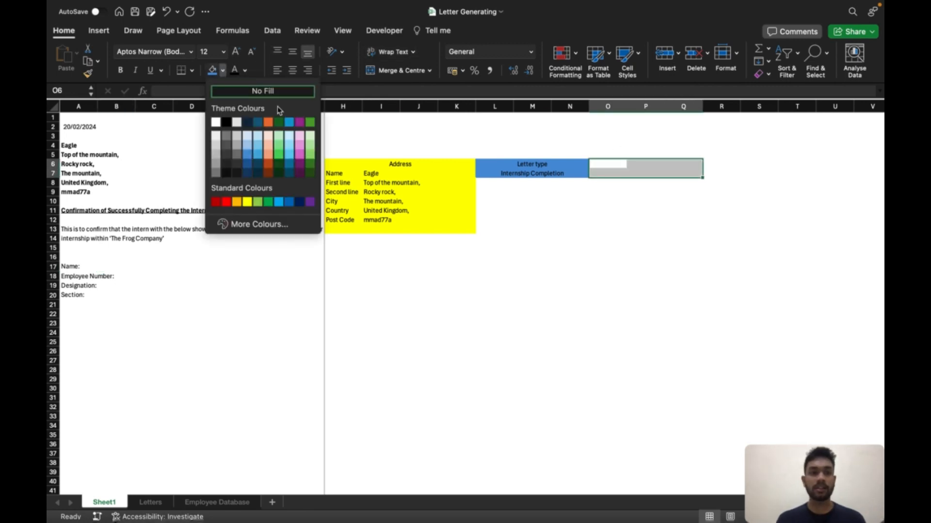
pyautogui.click(299, 122)
# Merge and centre O6:Q6 and enter the heading "Employee Details"
pyautogui.moveTo(625, 165); pyautogui.dragTo(682, 166)
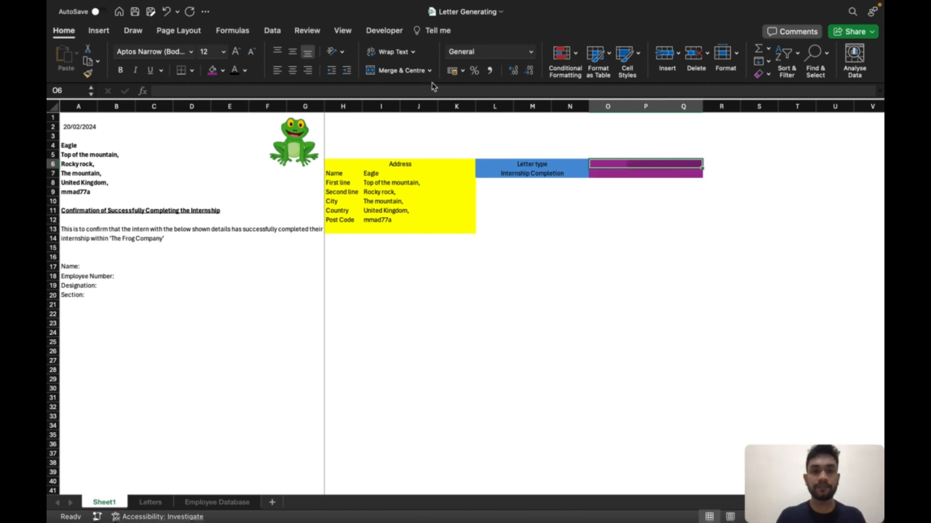
pyautogui.click(405, 71)
pyautogui.write('`')
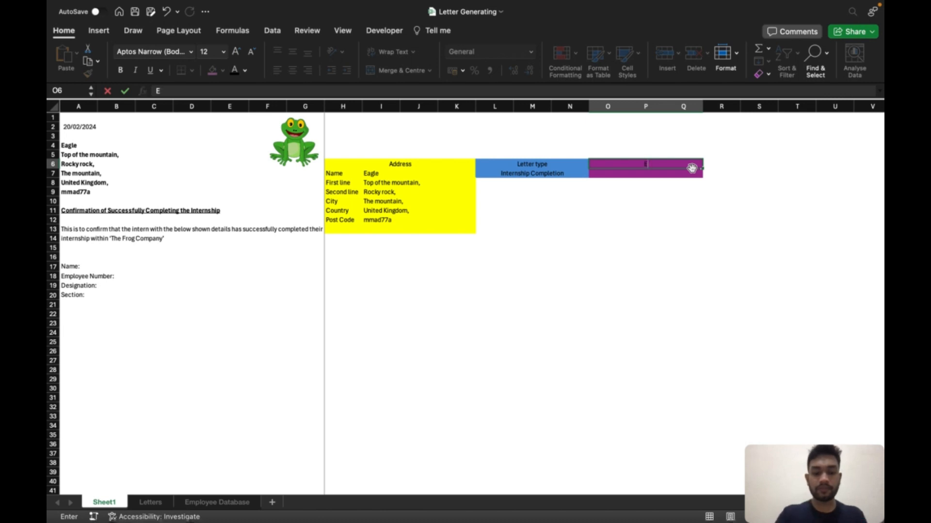
pyautogui.write('Employee')
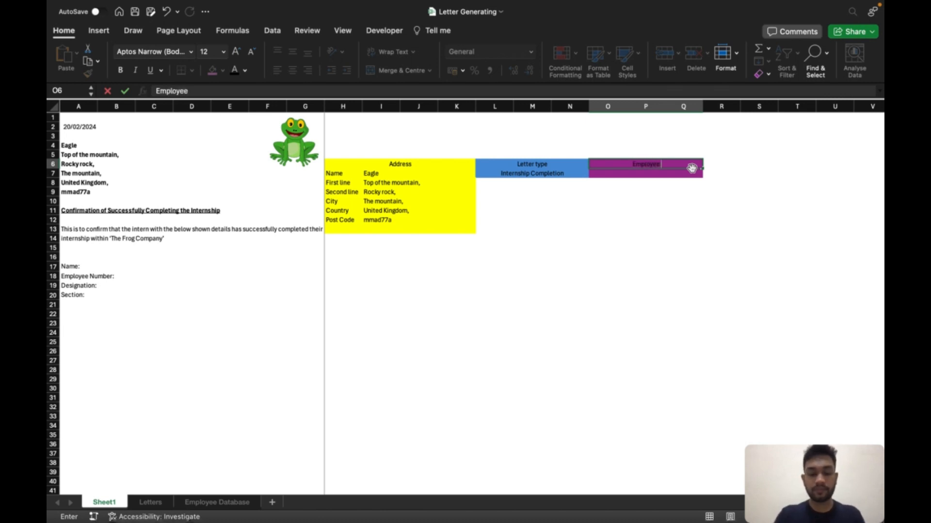
pyautogui.write(' Dets')
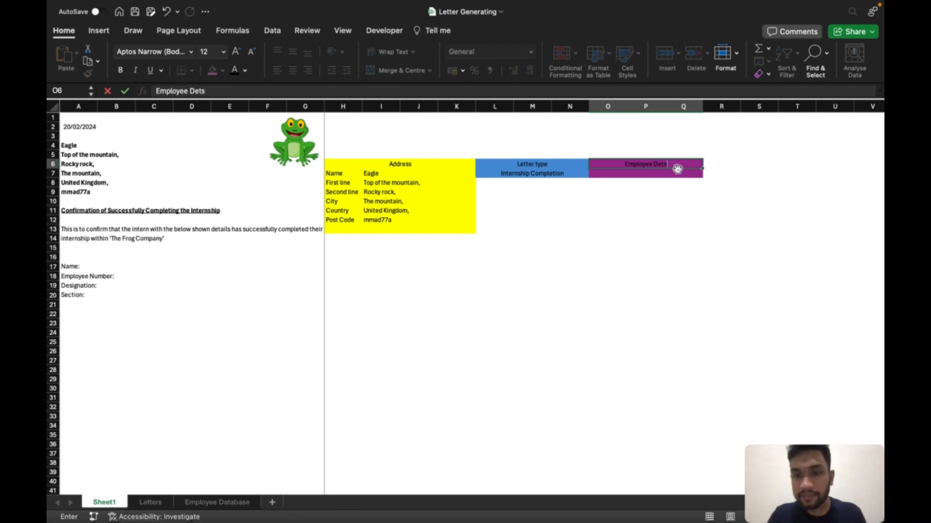
pyautogui.write('ilsls')
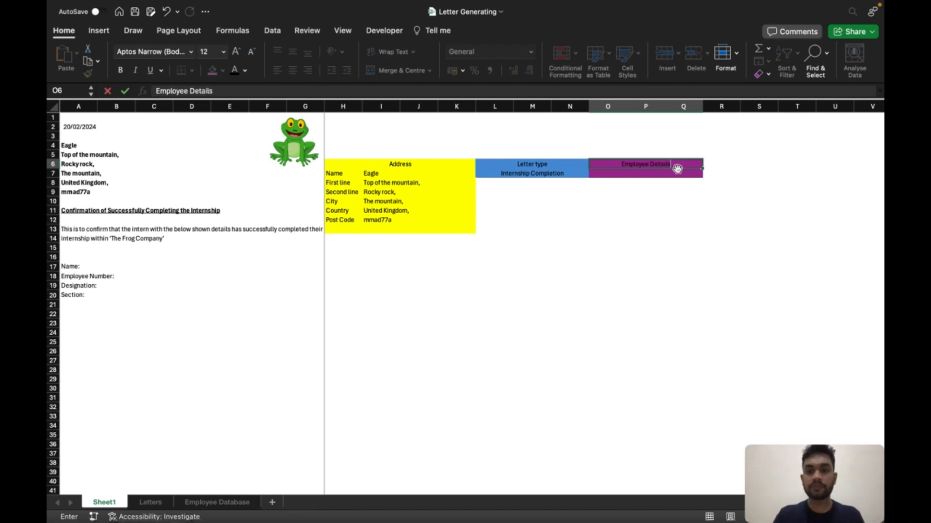
pyautogui.press('Return')
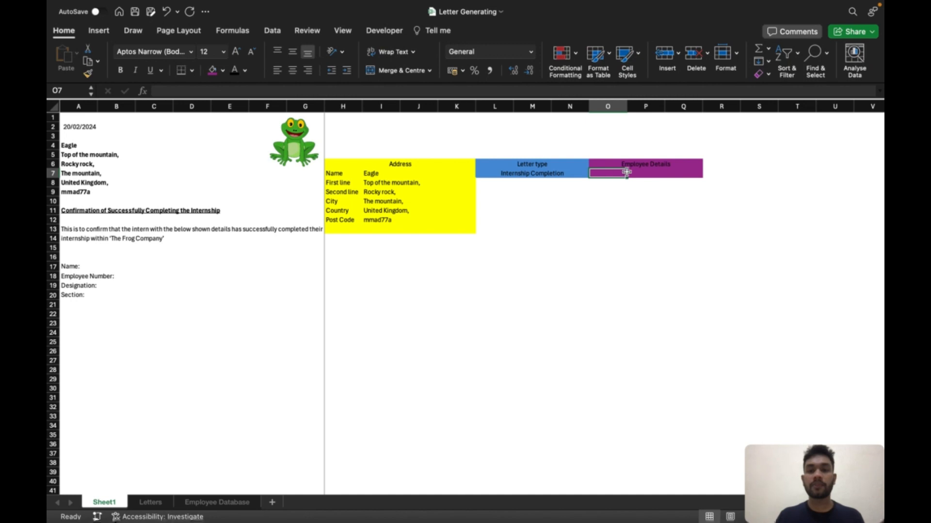
# Merge and centre O7:Q7 and restrict it to a drop-down list sourced from ='Employee Database'!$A$2:$A$6
pyautogui.moveTo(624, 173); pyautogui.dragTo(678, 173)
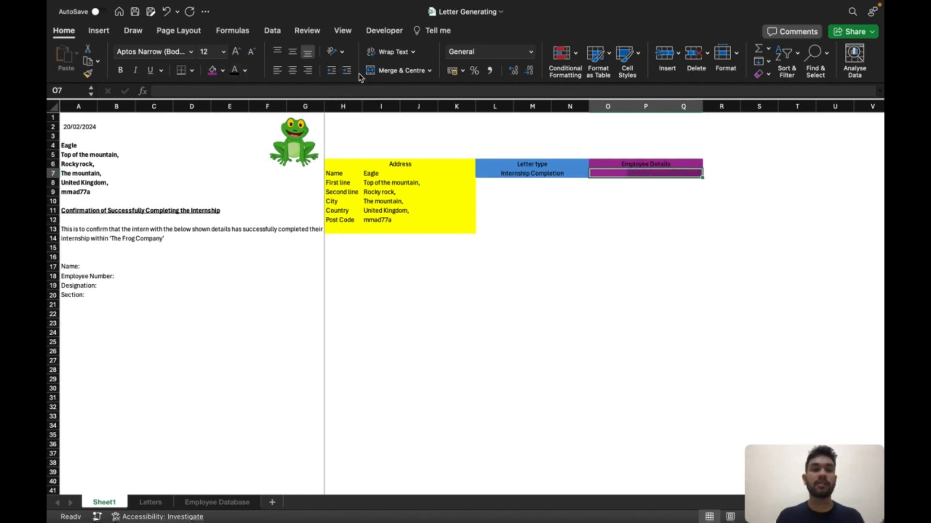
pyautogui.click(382, 72)
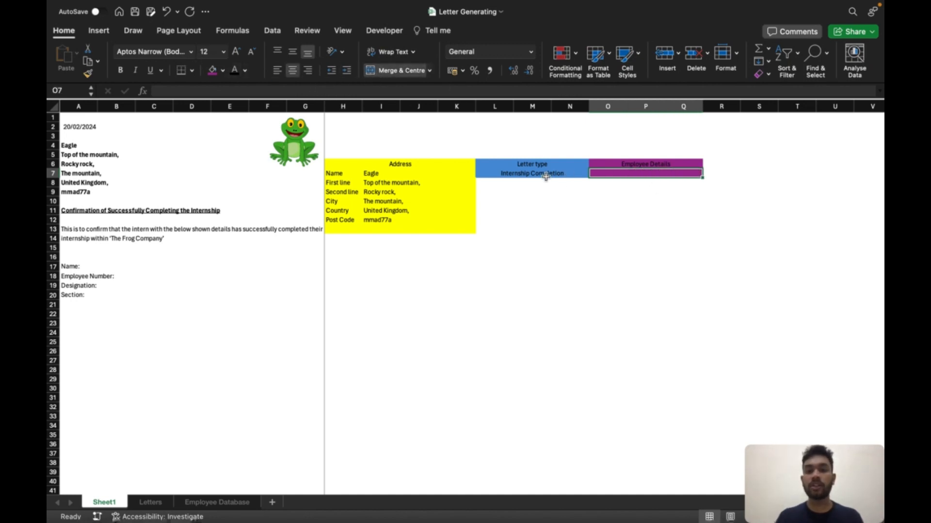
pyautogui.click(272, 31)
pyautogui.click(642, 54)
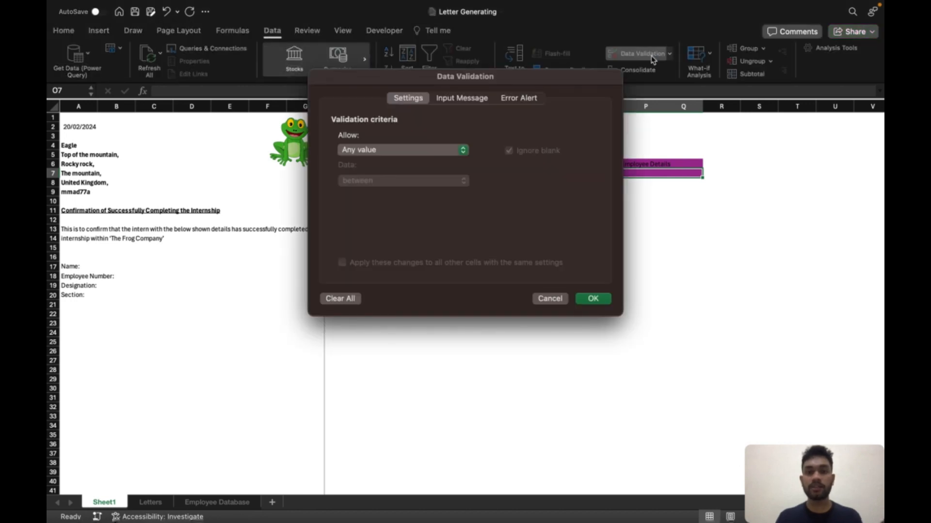
pyautogui.click(464, 151)
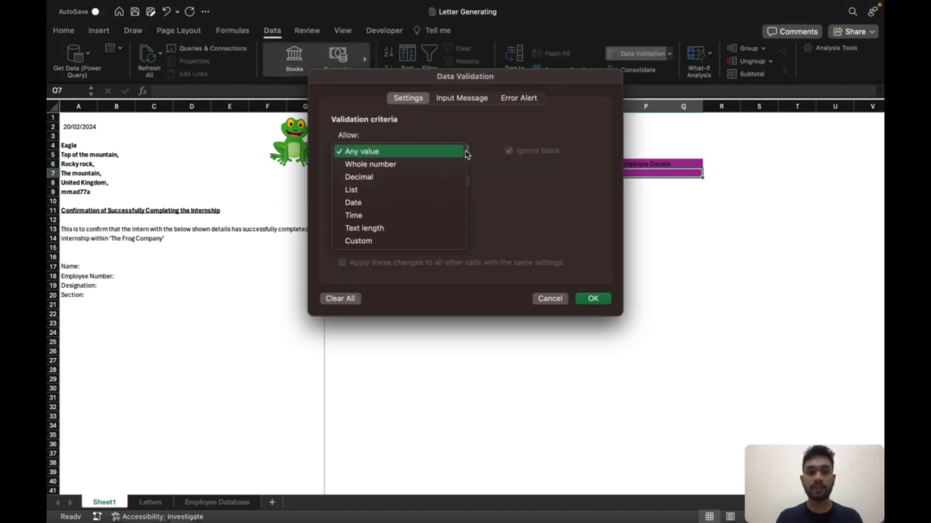
pyautogui.click(401, 192)
pyautogui.click(588, 211)
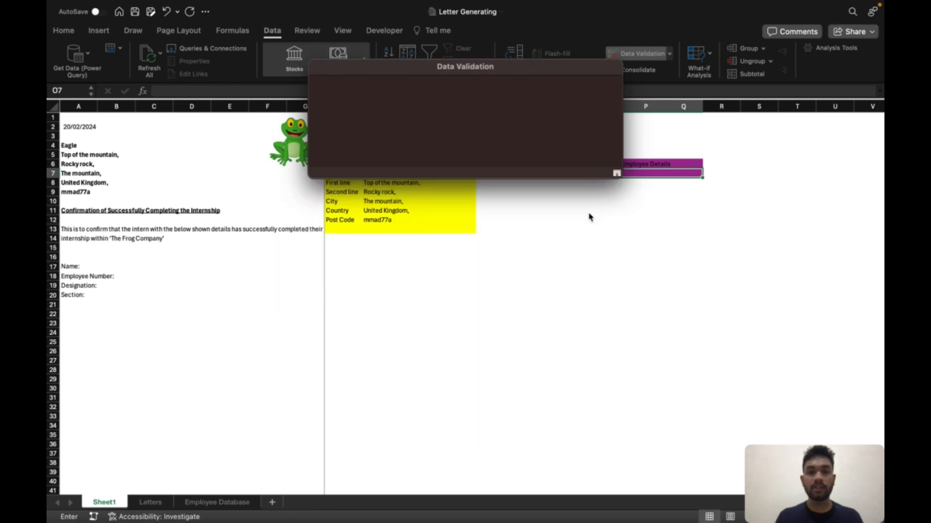
pyautogui.click(206, 502)
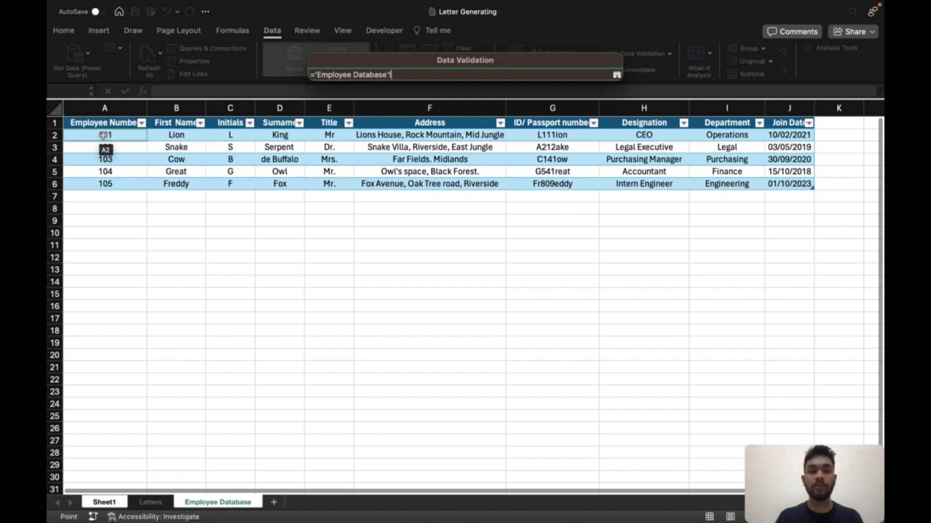
pyautogui.click(103, 136)
pyautogui.moveTo(103, 136); pyautogui.dragTo(107, 180)
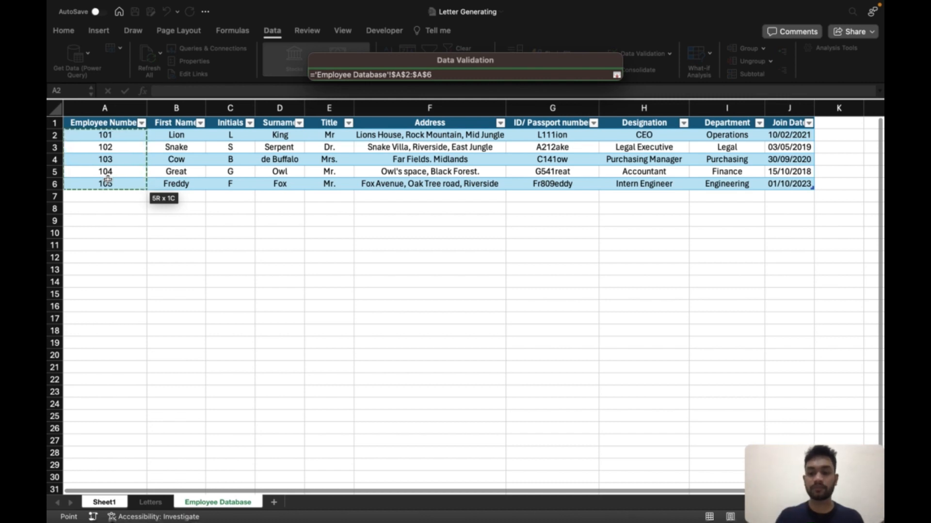
pyautogui.press('Return')
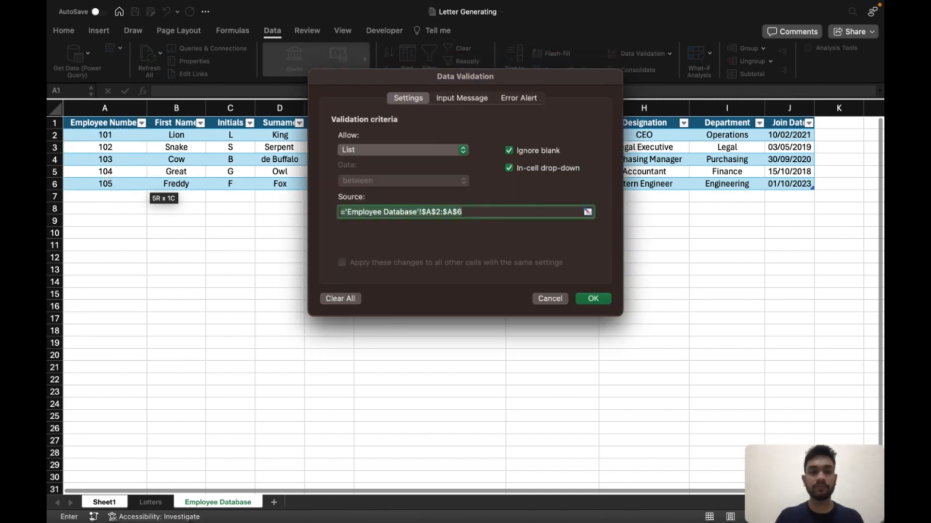
pyautogui.click(594, 299)
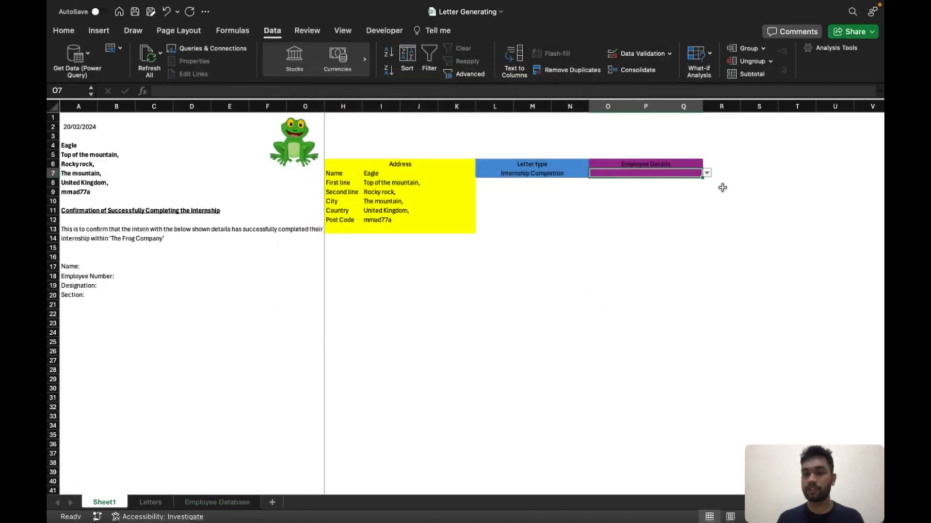
# Choose the first employee number from the drop-down in O7
pyautogui.click(707, 174)
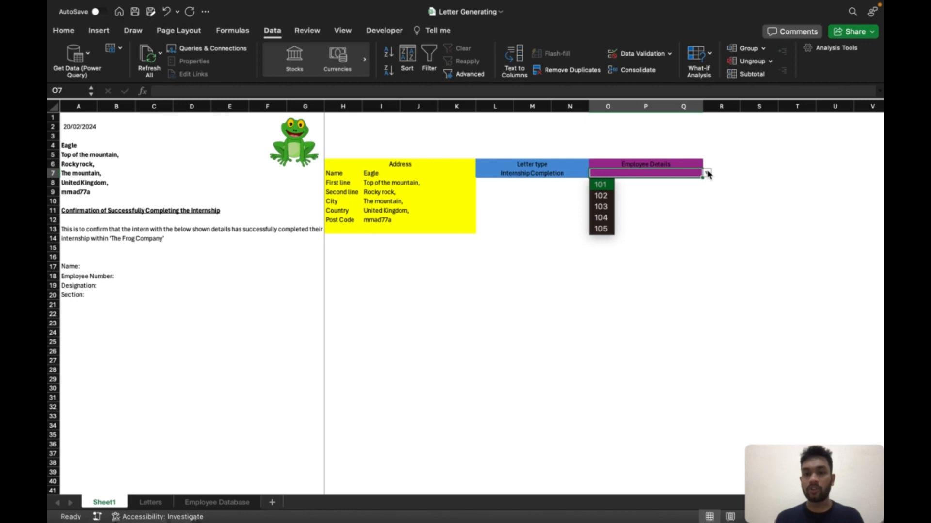
pyautogui.click(606, 189)
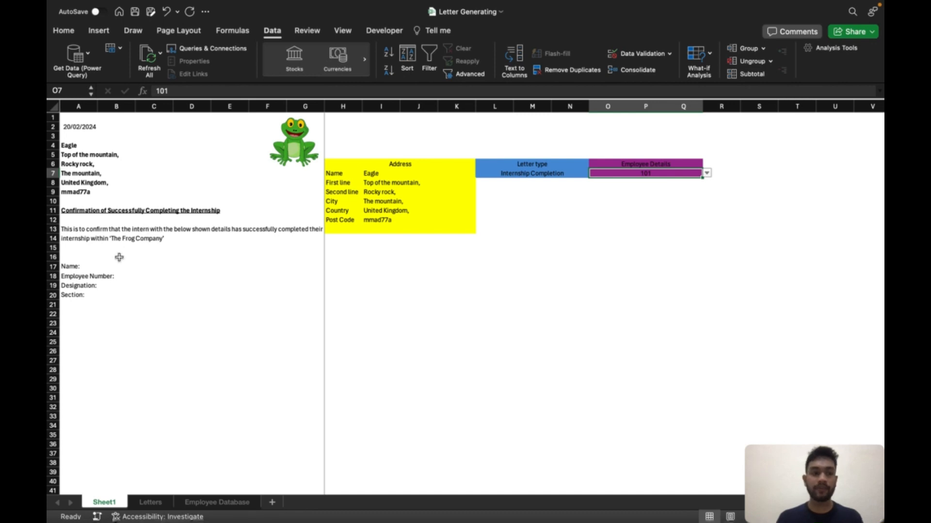
pyautogui.click(133, 266)
pyautogui.click(146, 267)
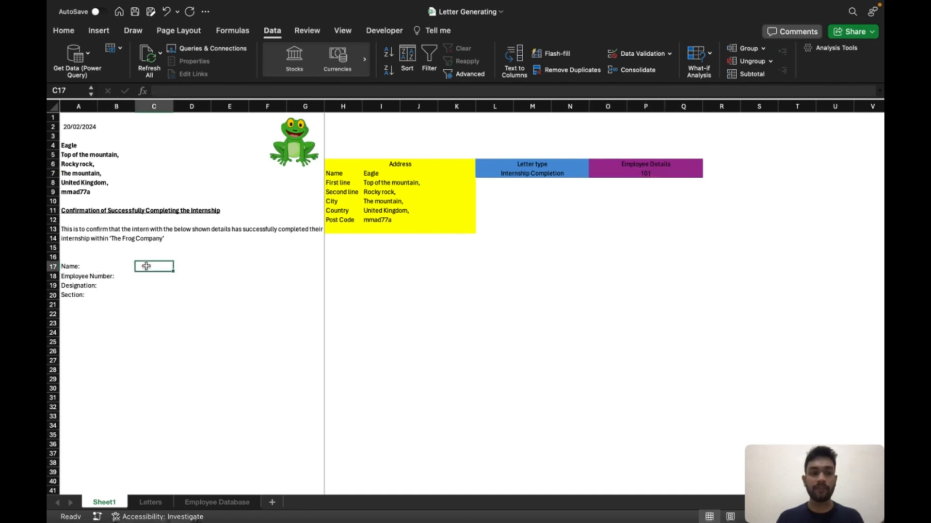
# Make the employee detail labels in A17:B20 bold
pyautogui.moveTo(70, 268); pyautogui.dragTo(124, 295)
pyautogui.click(67, 30)
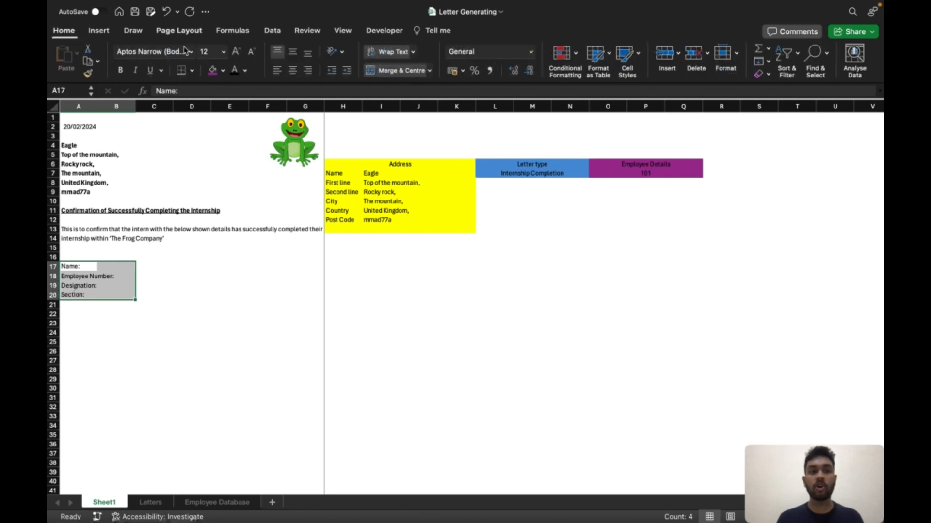
pyautogui.click(121, 70)
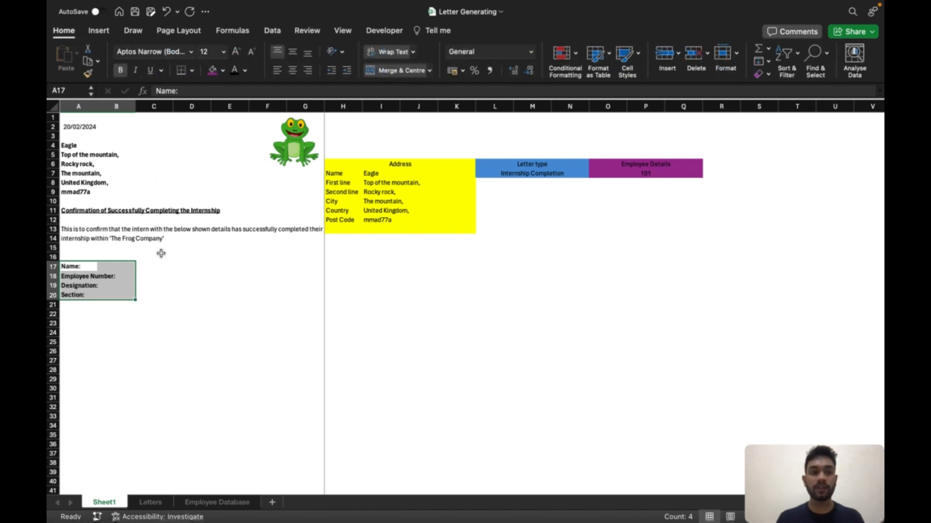
# Enter =VLOOKUP(O7,Table1,2,FALSE) in C17 to pull the first name from the Employee Database table
pyautogui.click(147, 266)
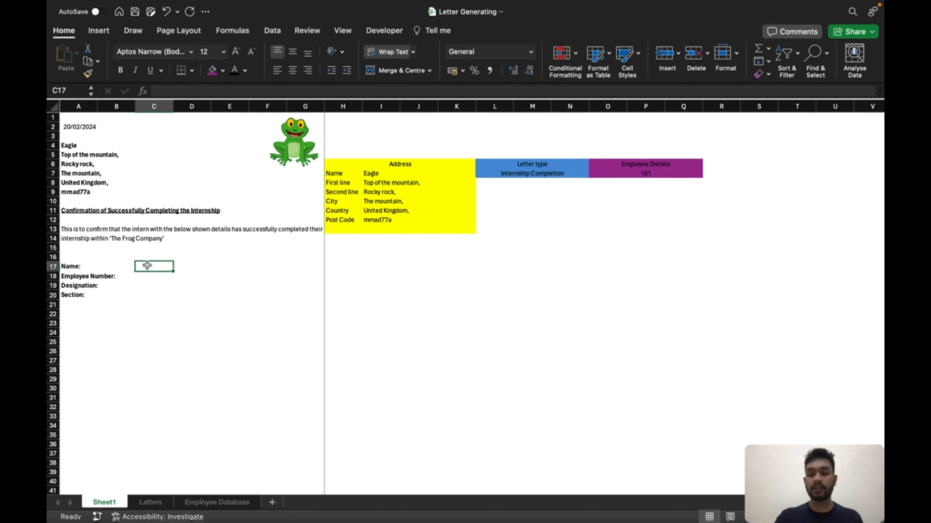
pyautogui.write('=v')
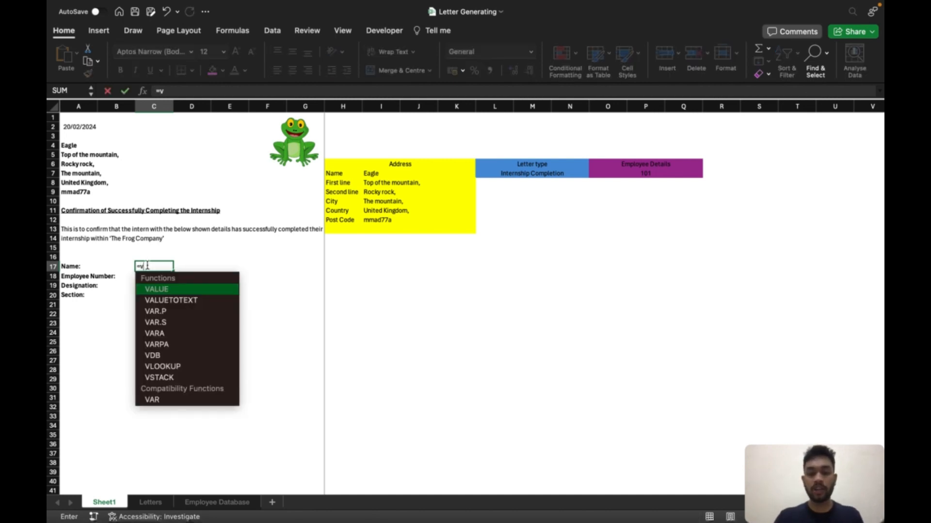
pyautogui.write('loo')
pyautogui.press('Tab')
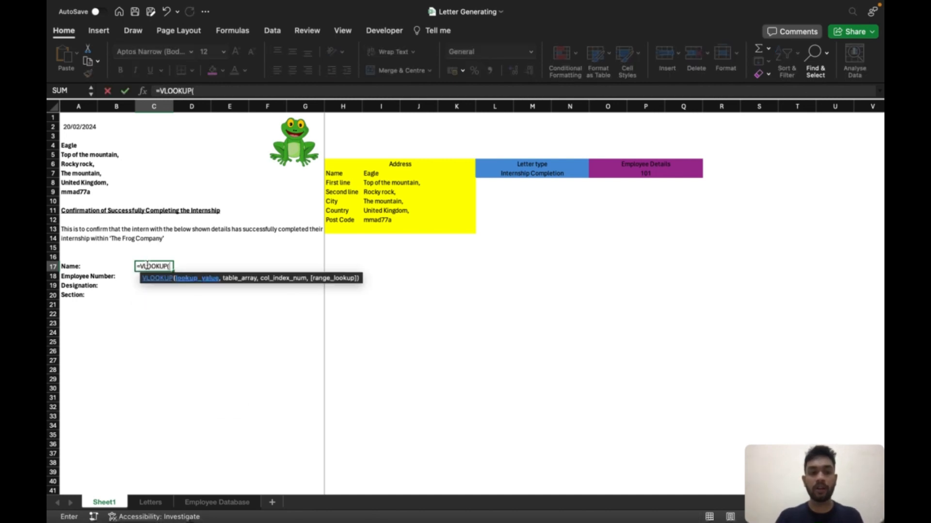
pyautogui.click(614, 175)
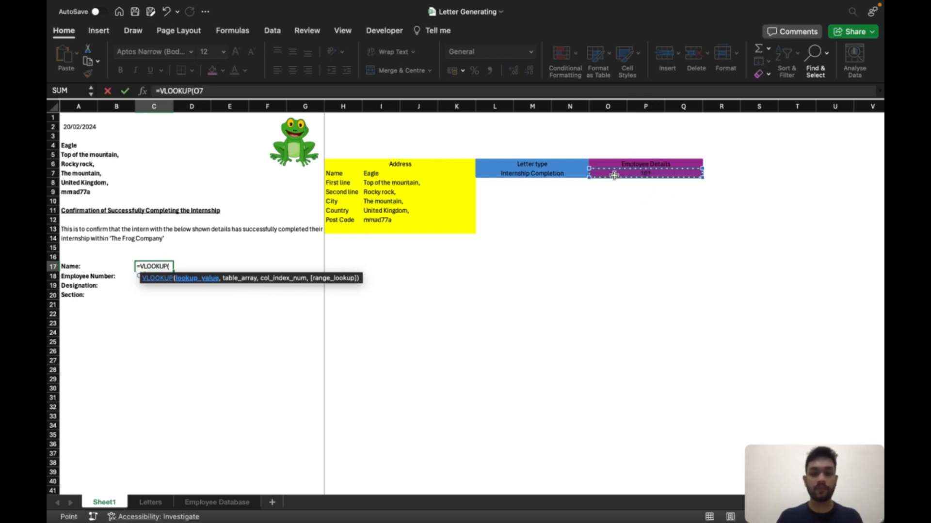
pyautogui.write(',')
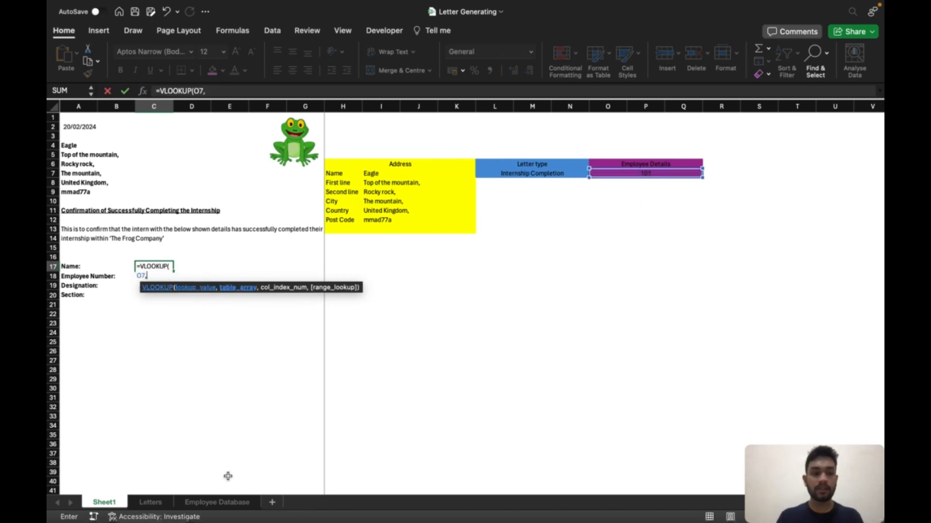
pyautogui.click(207, 506)
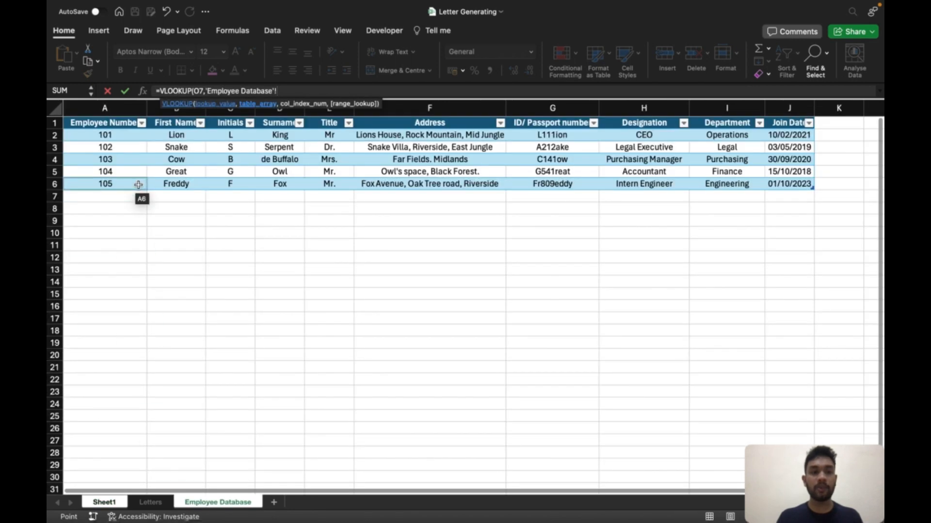
pyautogui.click(99, 120)
pyautogui.moveTo(98, 119); pyautogui.dragTo(812, 144)
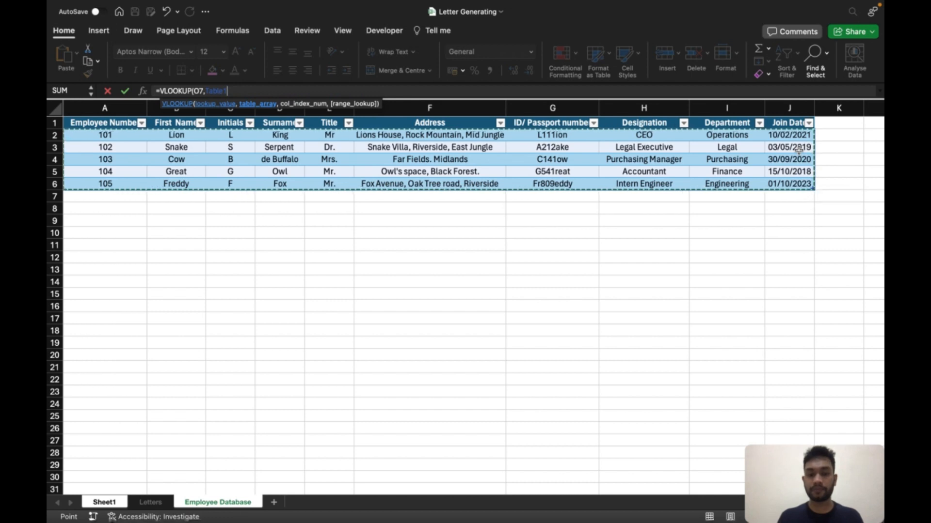
pyautogui.write(',2')
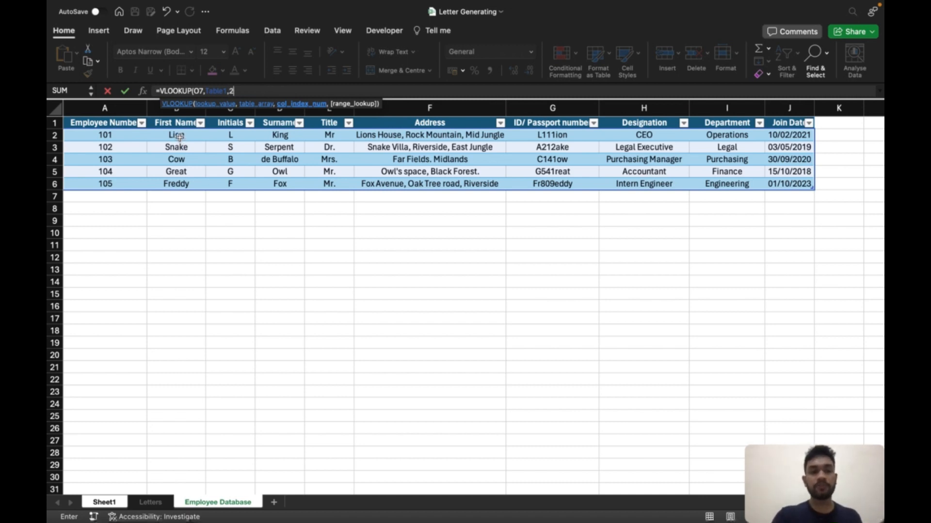
pyautogui.write(',')
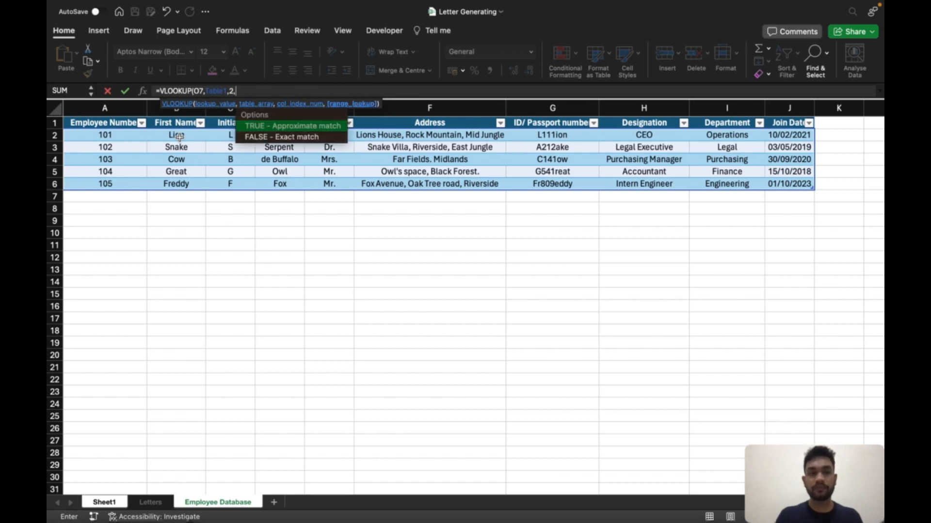
pyautogui.press('Down')
pyautogui.press('Tab')
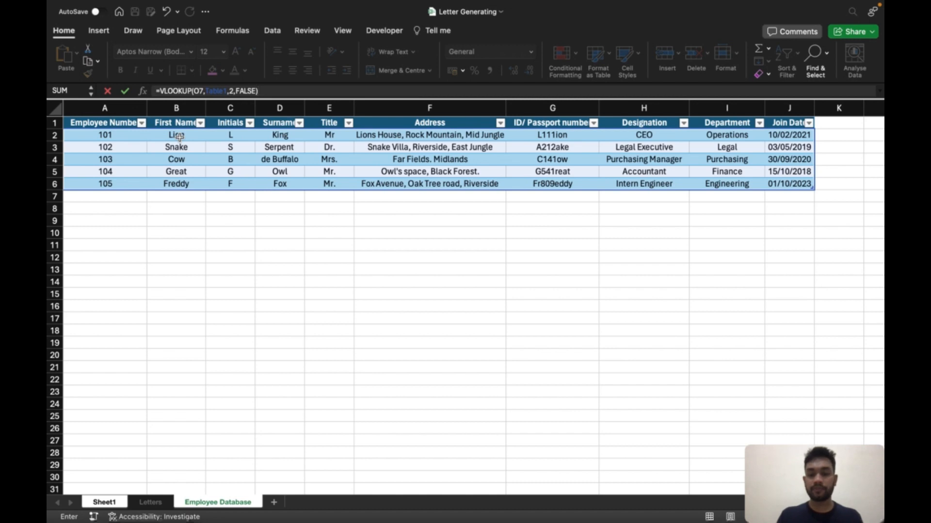
pyautogui.press('Return')
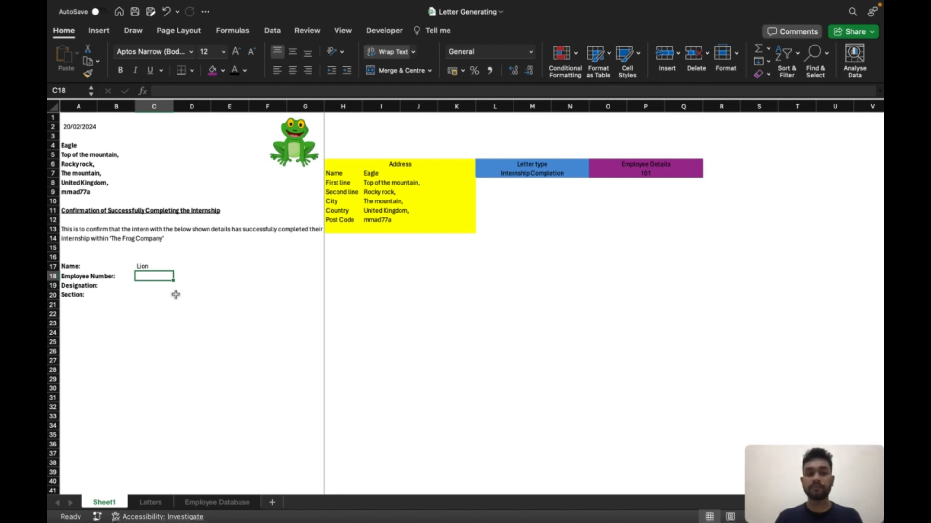
# Enter =VLOOKUP(O7,Table1[#All],1,FALSE) in C18 to return the employee number, and left-align the cell
pyautogui.write('=VLOOKUP(')
pyautogui.click(648, 173)
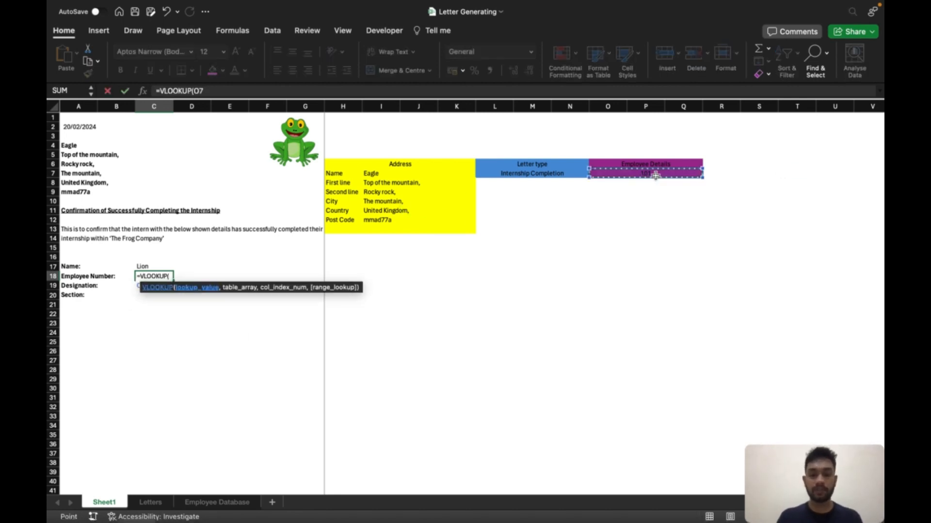
pyautogui.write(',')
pyautogui.click(217, 502)
pyautogui.moveTo(94, 113); pyautogui.dragTo(809, 187)
pyautogui.write(',1,')
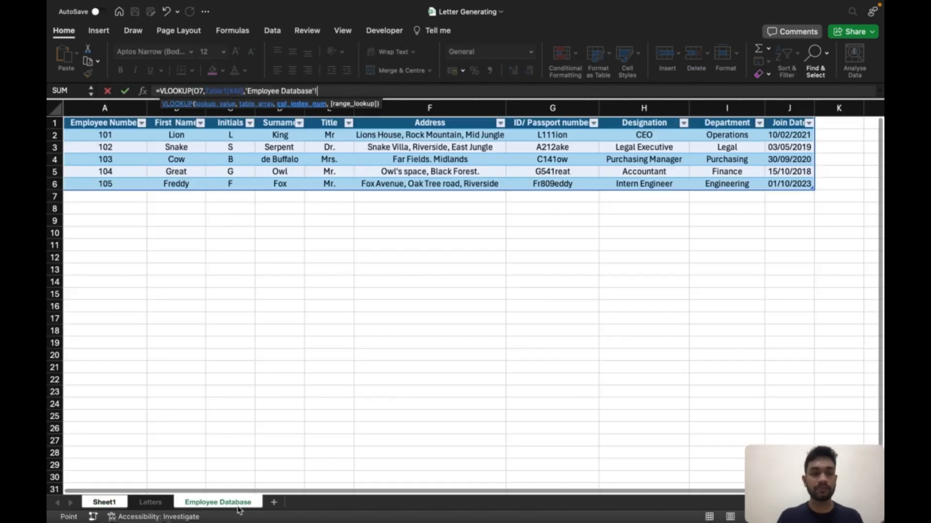
pyautogui.write('FALSE)')
pyautogui.press('Return')
pyautogui.click(471, 281)
pyautogui.moveTo(246, 91); pyautogui.dragTo(411, 100)
pyautogui.press('BackSpace')
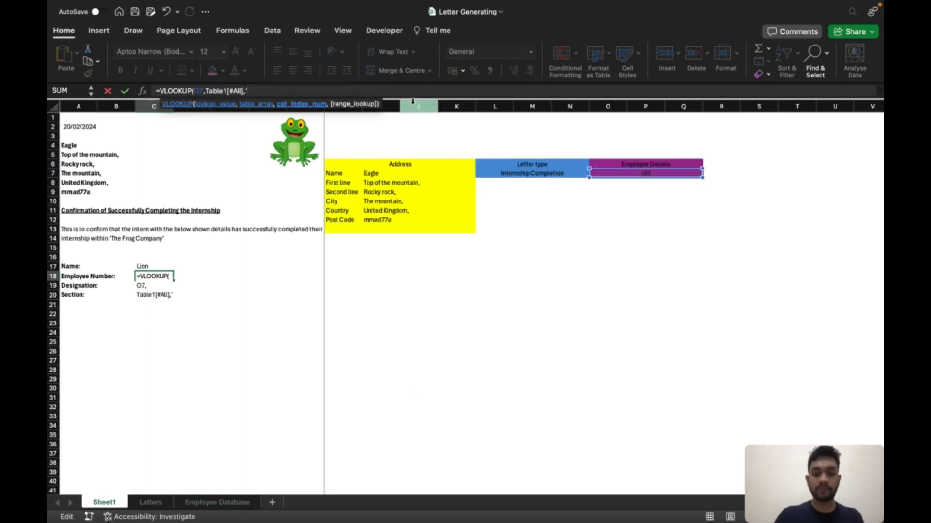
pyautogui.write('1,FALSE)')
pyautogui.press('Return')
pyautogui.press('Up')
pyautogui.click(278, 71)
# Enter =VLOOKUP(Sheet1!O7,Table1[#All],8,FALSE) in C19 to return the employee's designation
pyautogui.press('Down')
pyautogui.write('=VLOOKUP(')
pyautogui.click(199, 503)
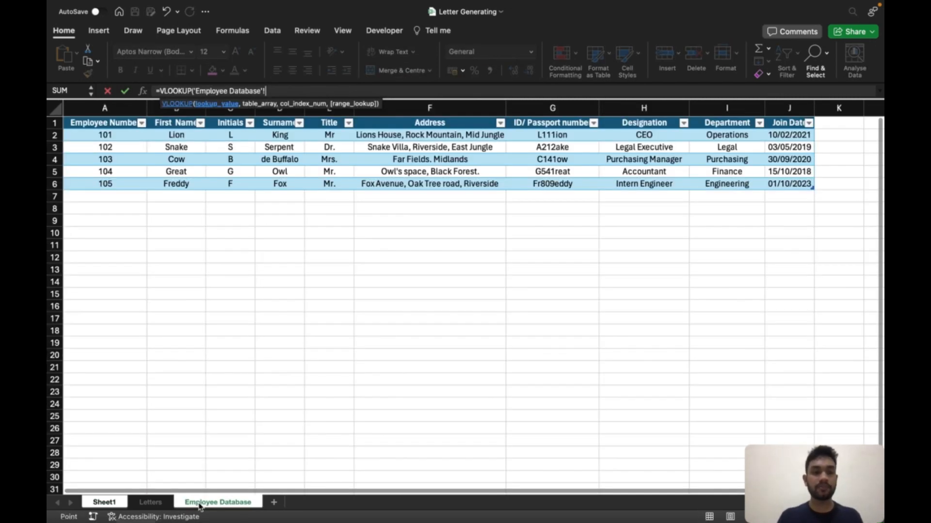
pyautogui.click(104, 502)
pyautogui.click(645, 173)
pyautogui.write(',')
pyautogui.click(217, 503)
pyautogui.moveTo(93, 123); pyautogui.dragTo(780, 184)
pyautogui.write(',')
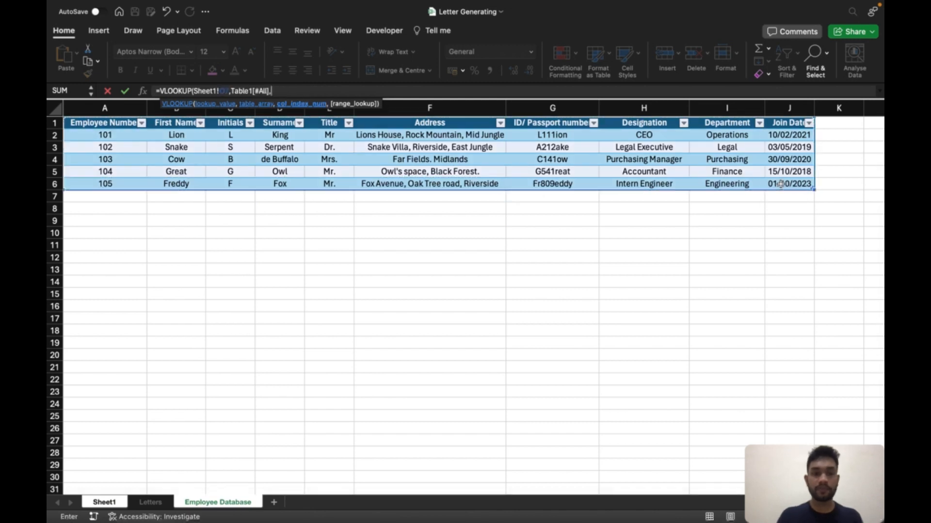
pyautogui.write('8,FALSE)')
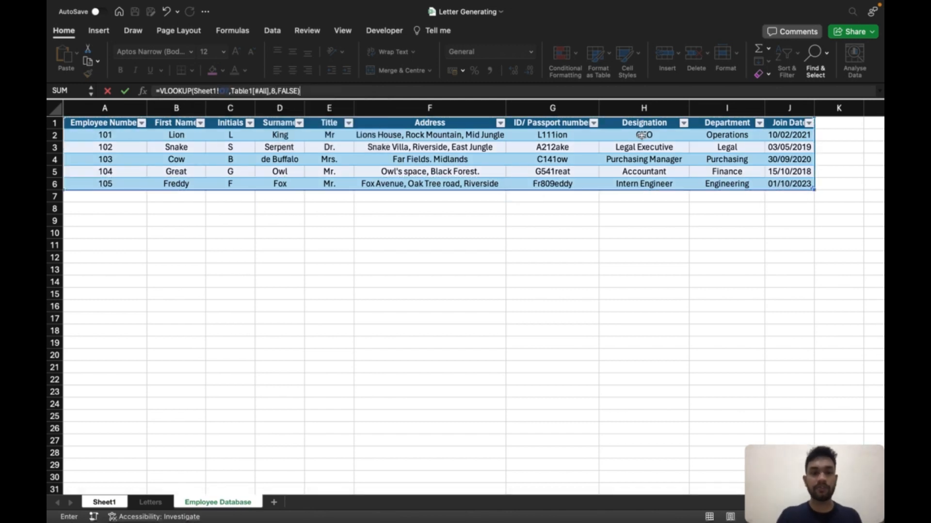
pyautogui.press('Return')
# Enter =VLOOKUP(O7,Table1[#All],9,FALSE) in C20 to fill the Section line with the employee's department
pyautogui.write('=VLOOKUP(')
pyautogui.click(645, 173)
pyautogui.write(',')
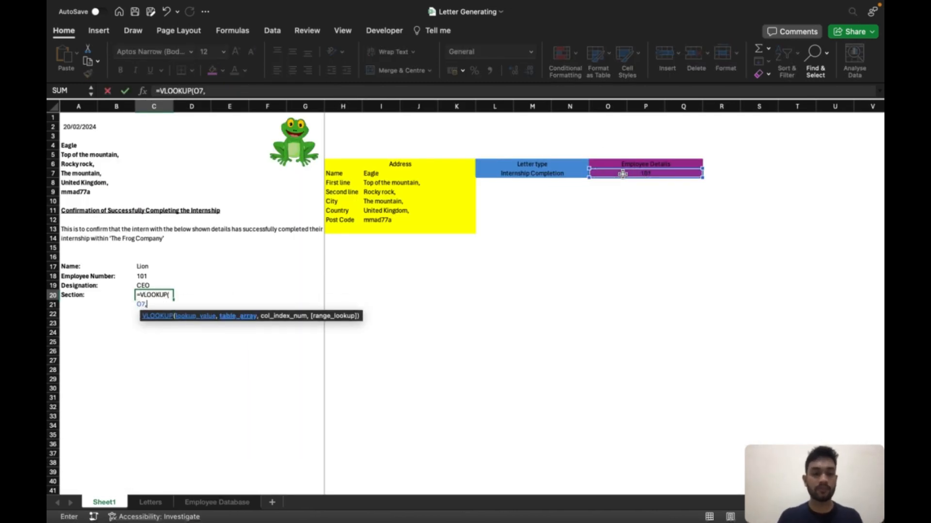
pyautogui.click(217, 503)
pyautogui.moveTo(93, 123); pyautogui.dragTo(812, 189)
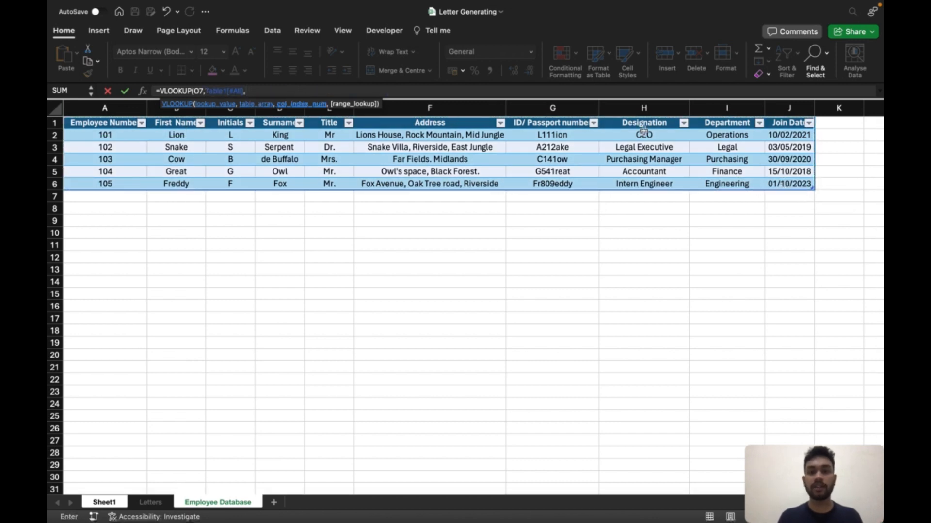
pyautogui.write(',9,FALSE)')
pyautogui.press('Return')
pyautogui.click(270, 325)
pyautogui.scroll(-3, 272, 327)
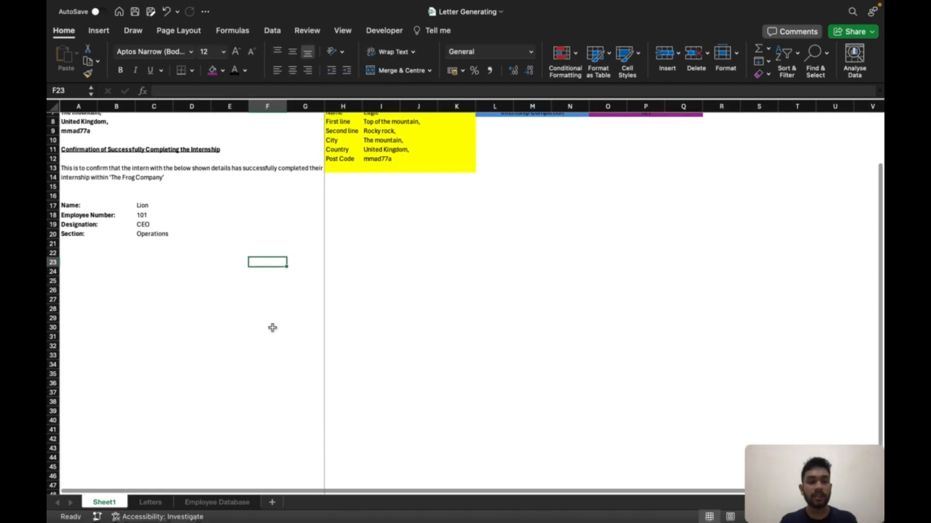
pyautogui.scroll(3, 272, 328)
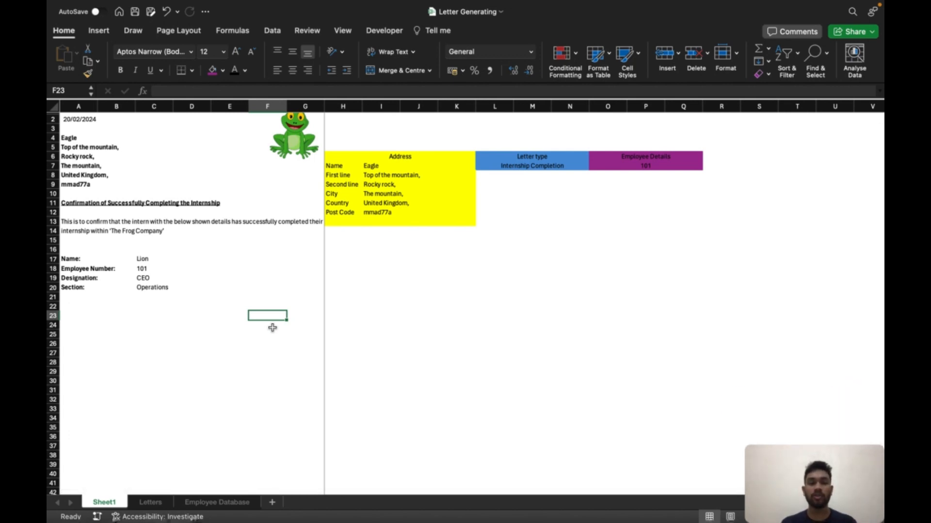
# Switch to Word and select the sentence "Please do not hesitate to contact me if you require any further clarification." in the Employment Confirmation Letter
pyautogui.press('super+Tab')
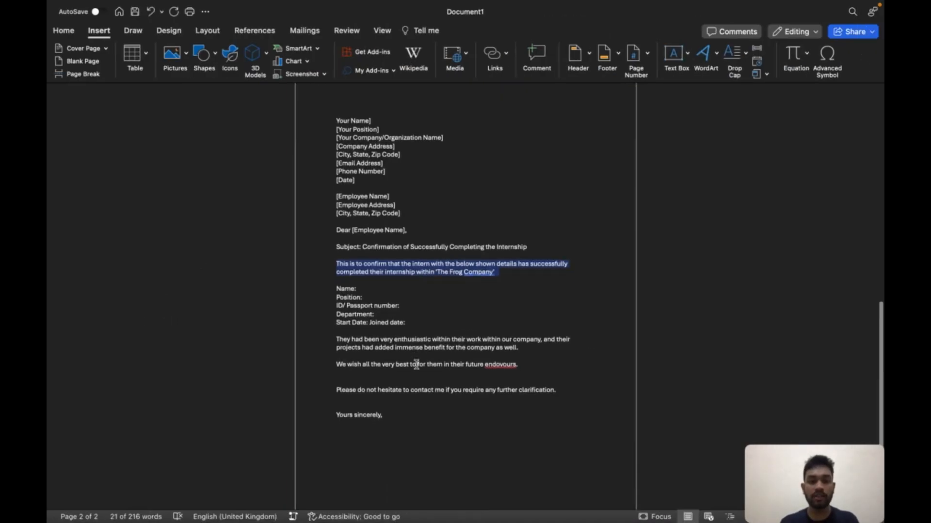
pyautogui.scroll(-2, 416, 365)
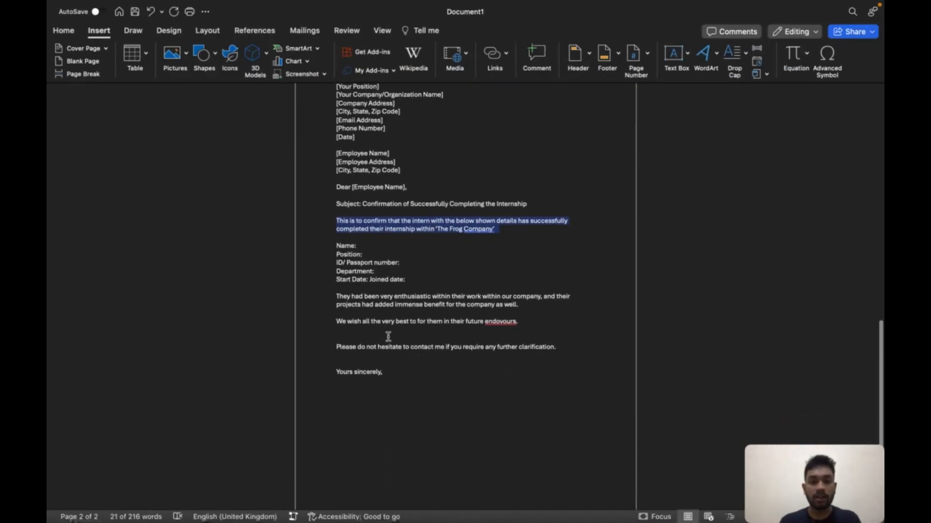
pyautogui.scroll(-1, 387, 335)
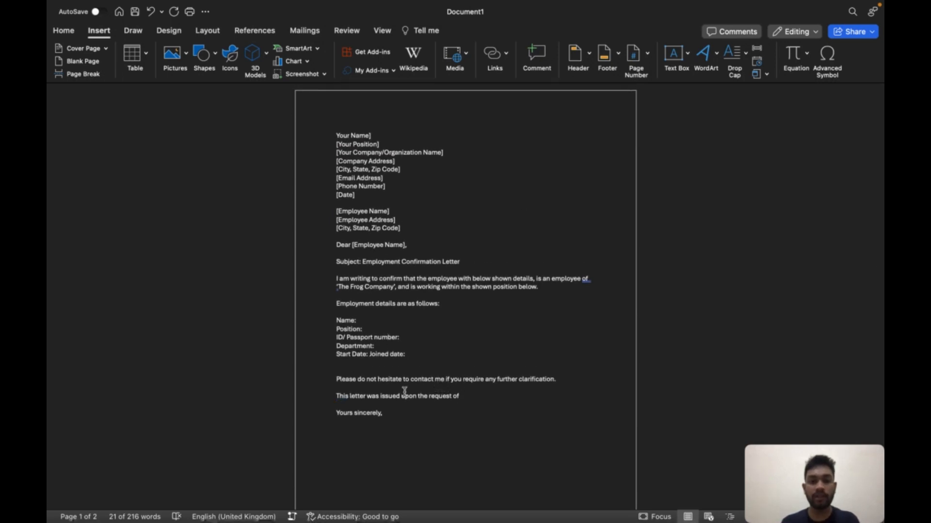
pyautogui.moveTo(338, 379); pyautogui.dragTo(557, 379)
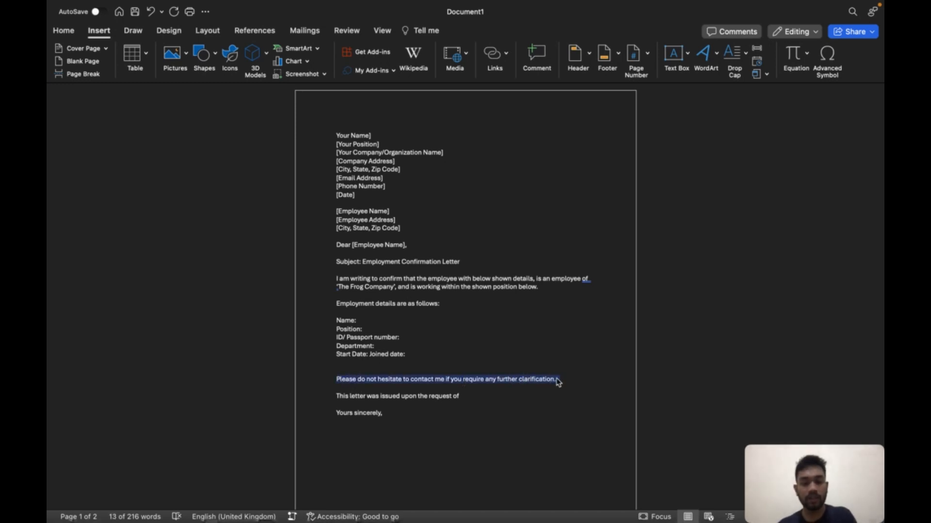
# Switch back to the Excel workbook and merge cells A24:G26 on Sheet1 below the employee details
pyautogui.press('super+Tab')
pyautogui.press('super+Tab')
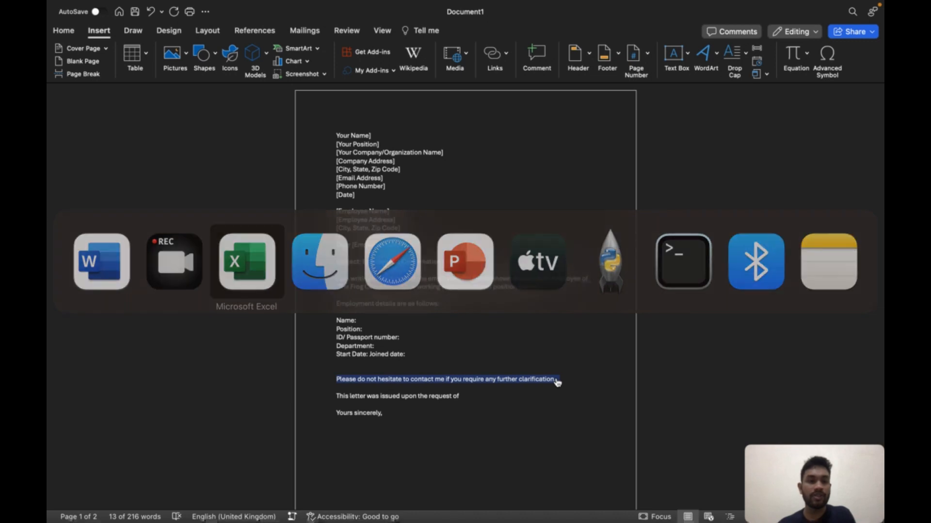
pyautogui.click(74, 322)
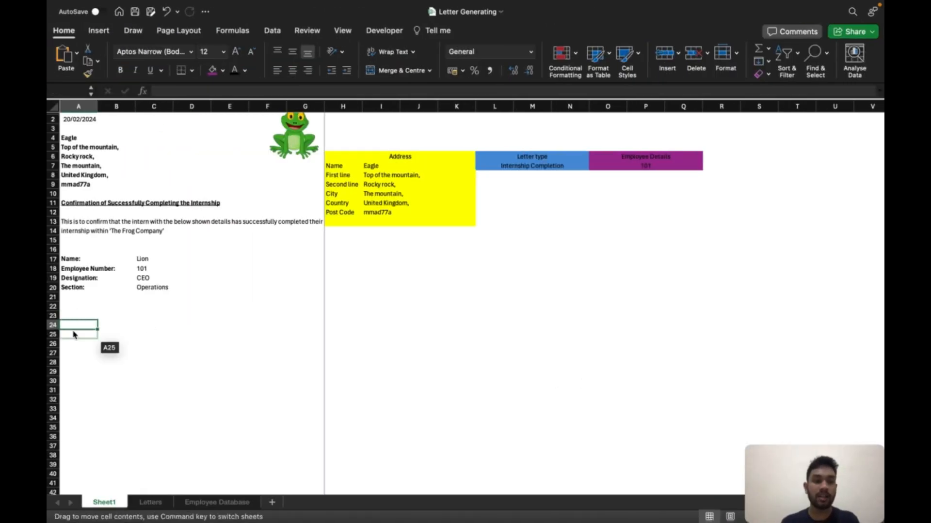
pyautogui.moveTo(73, 325); pyautogui.dragTo(310, 344)
pyautogui.click(396, 71)
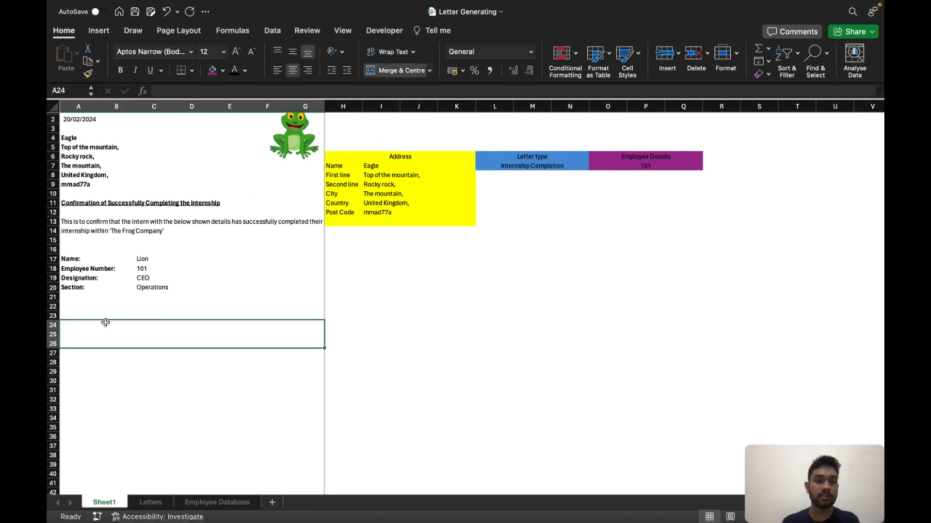
# Copy the selected "Please do not hesitate to contact me" sentence from Word into the merged cell A24 and left-align it
pyautogui.press('super+Tab')
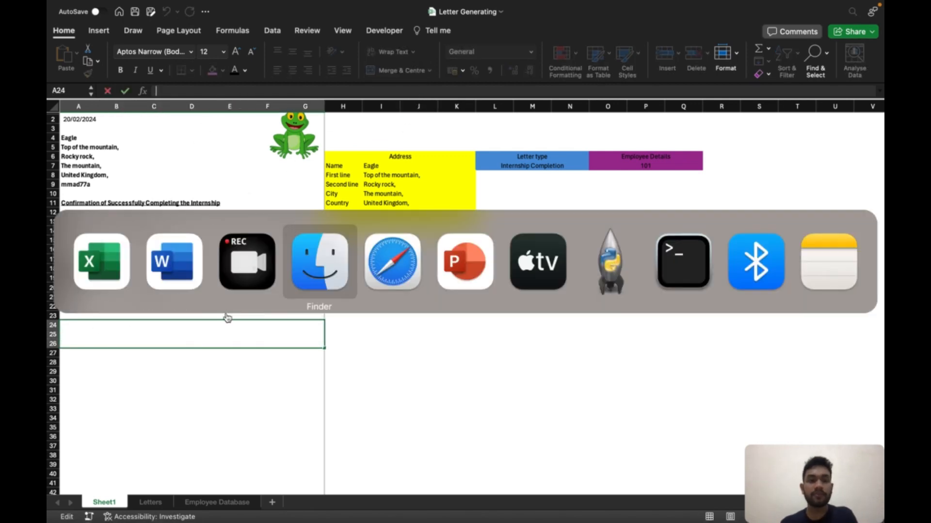
pyautogui.press('super+c')
pyautogui.press('super+Tab')
pyautogui.press('super+v')
pyautogui.click(277, 70)
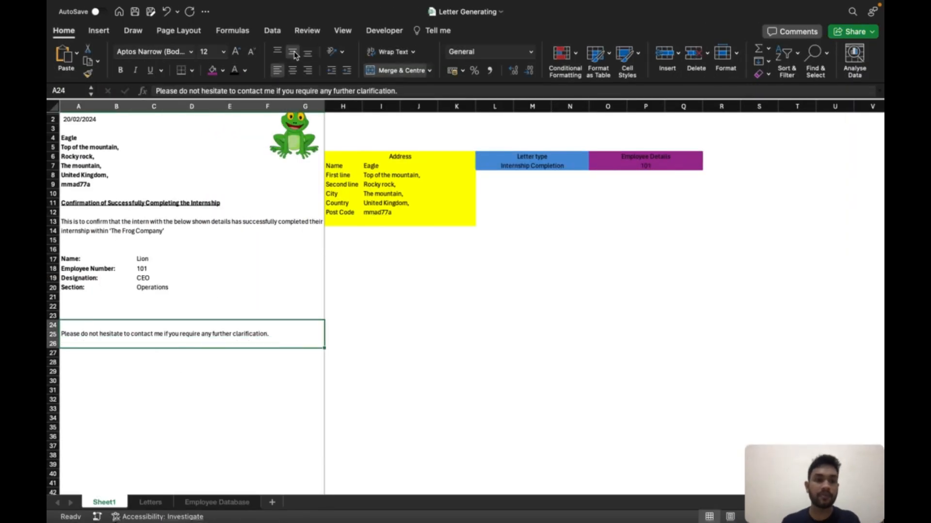
# In the Word employment letter, add the lines "The Frog" and "(HR Associate)" beneath "Yours sincerely,"
pyautogui.click(77, 353)
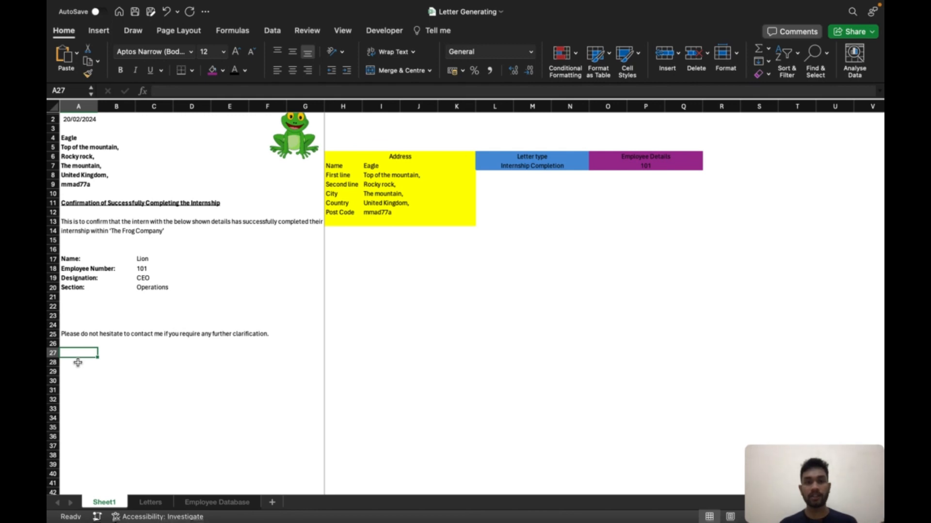
pyautogui.press('super+Tab')
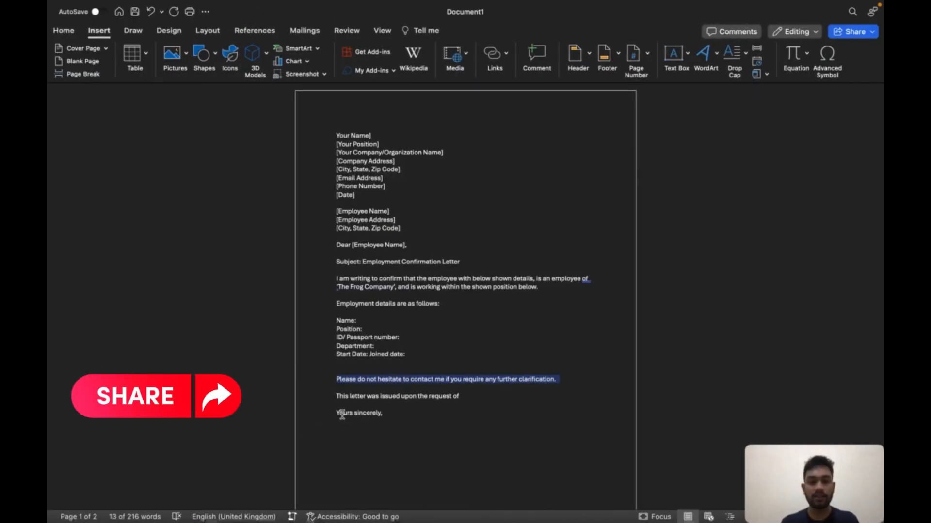
pyautogui.click(341, 413)
pyautogui.moveTo(335, 412); pyautogui.dragTo(369, 415)
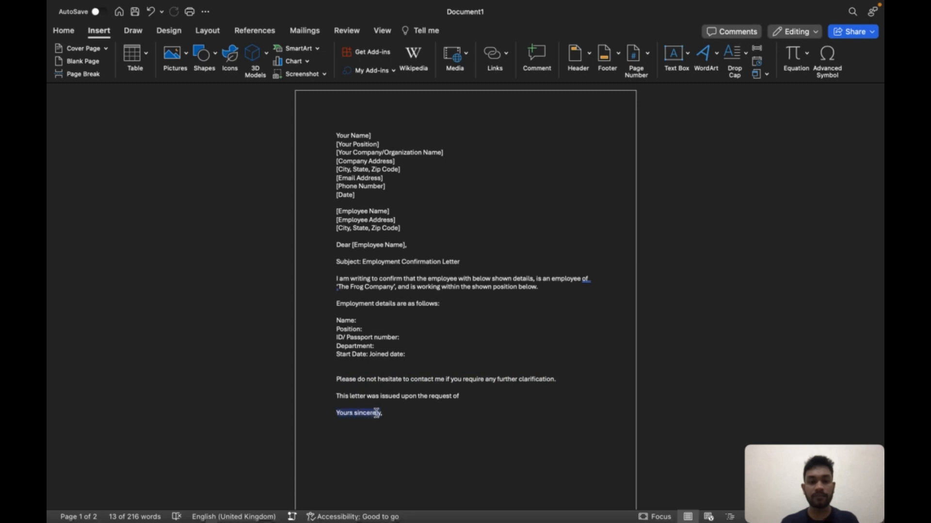
pyautogui.click(392, 414)
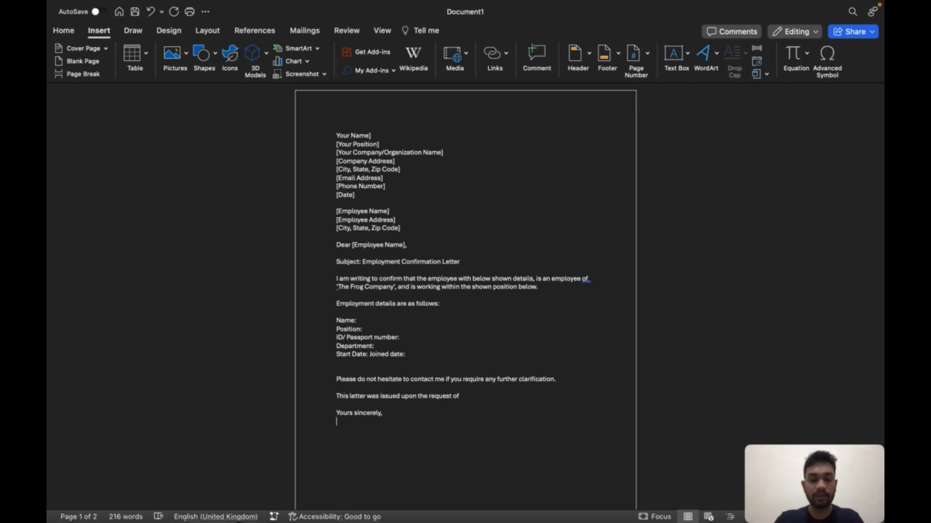
pyautogui.write('The')
pyautogui.press('BackSpace')
pyautogui.press('BackSpace')
pyautogui.press('BackSpace')
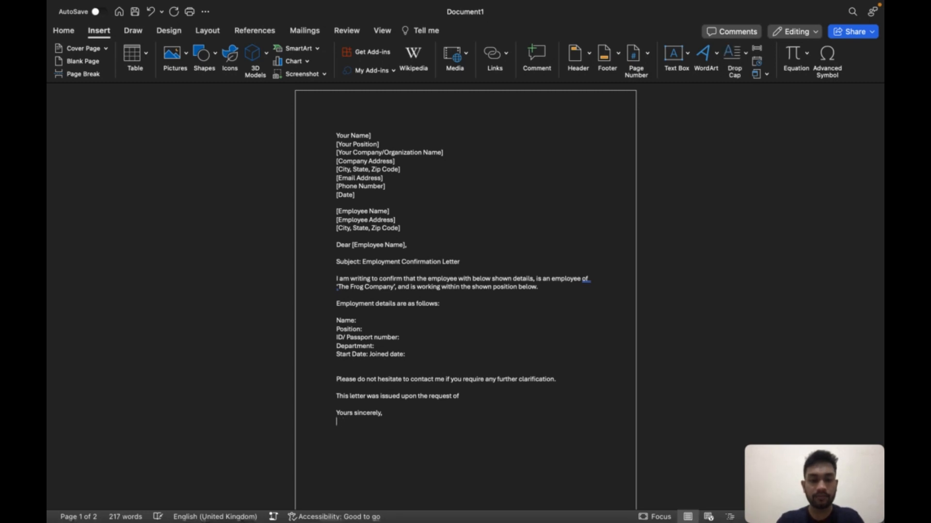
pyautogui.write('Th')
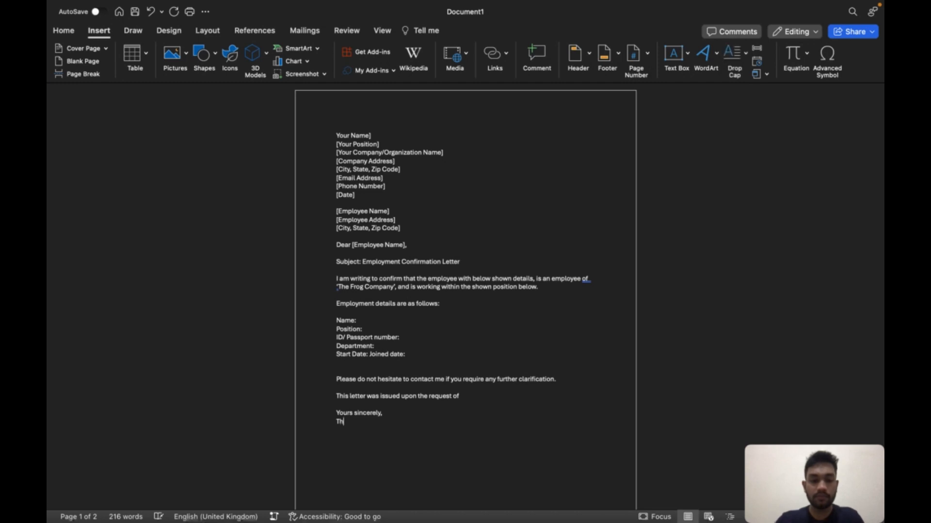
pyautogui.write('e Frog')
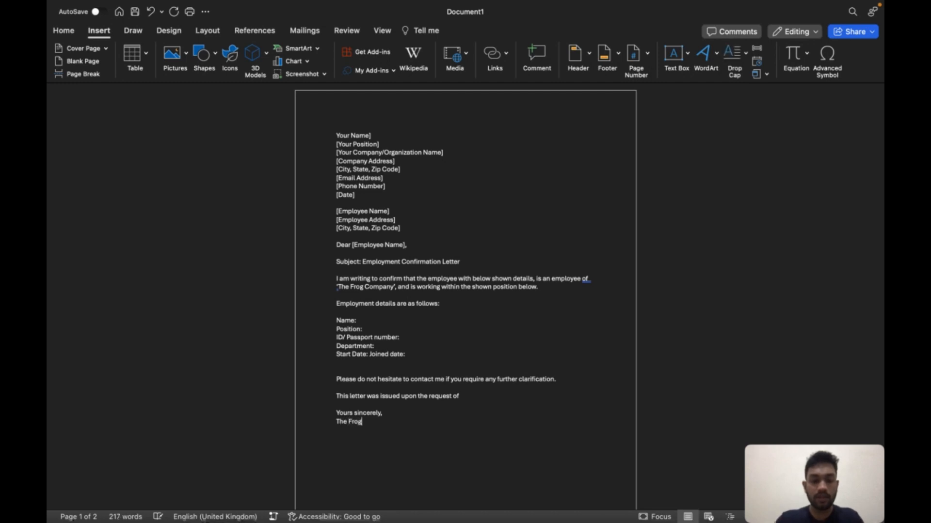
pyautogui.press('Return')
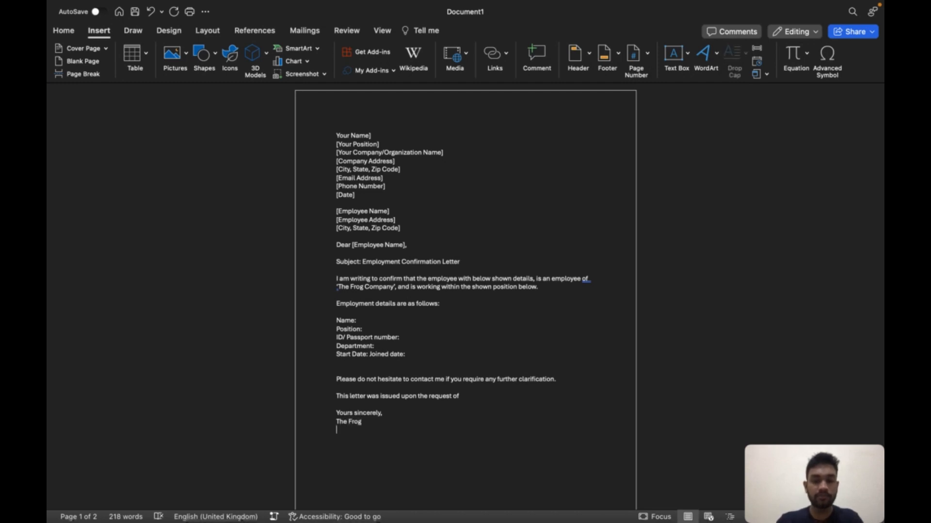
pyautogui.write('(HR Associate)')
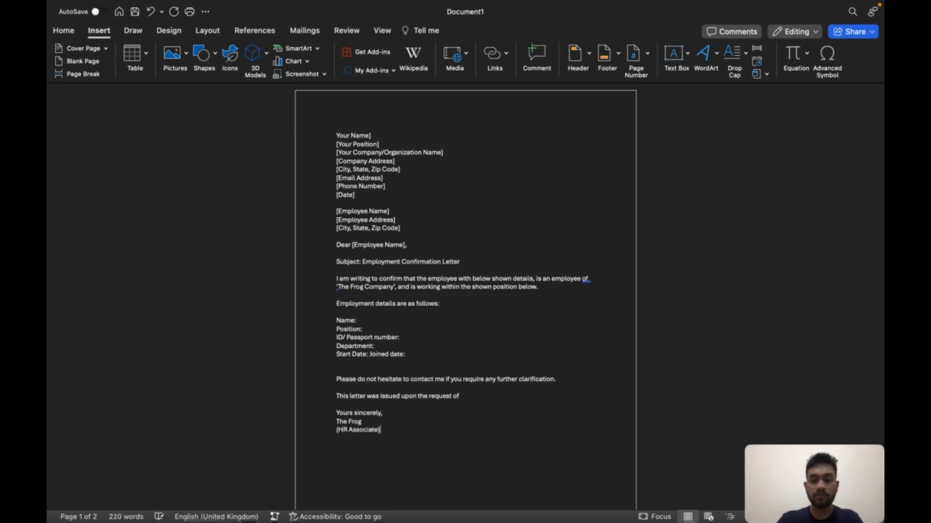
# Copy the three closing lines from "Yours sincerely," to "(HR Associate)" out of Word and paste them into cell A27 in Excel
pyautogui.moveTo(336, 413); pyautogui.dragTo(391, 429)
pyautogui.press('super+c')
pyautogui.press('super+Tab')
pyautogui.click(198, 92)
pyautogui.press('super+v')
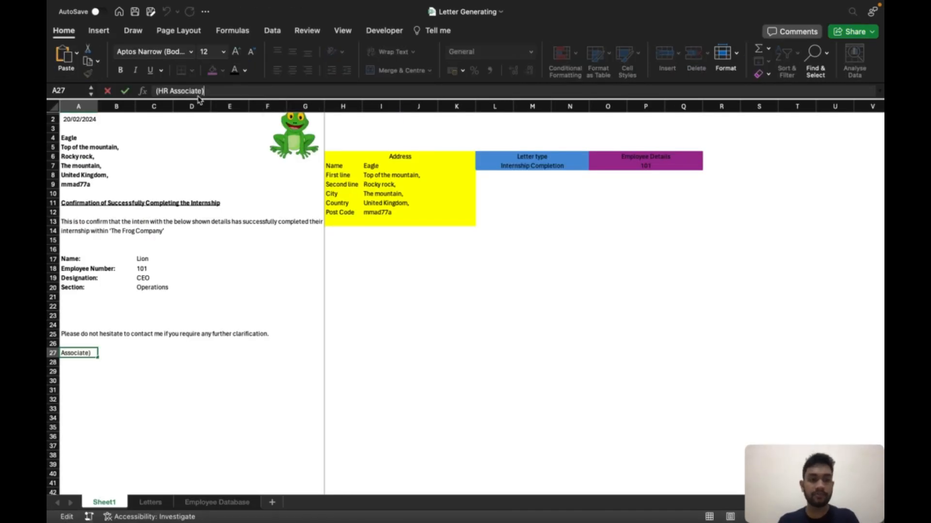
pyautogui.click(494, 315)
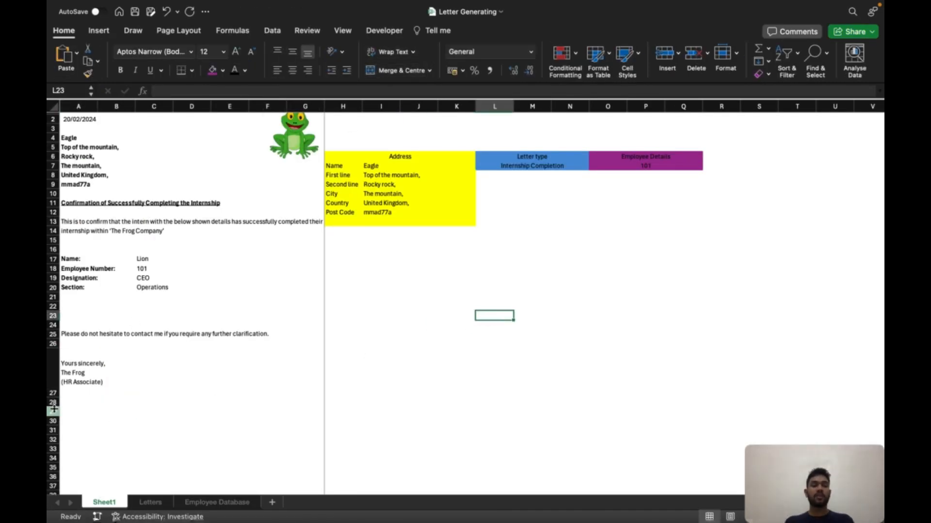
# Make the closing signature block in A27 bold
pyautogui.click(78, 370)
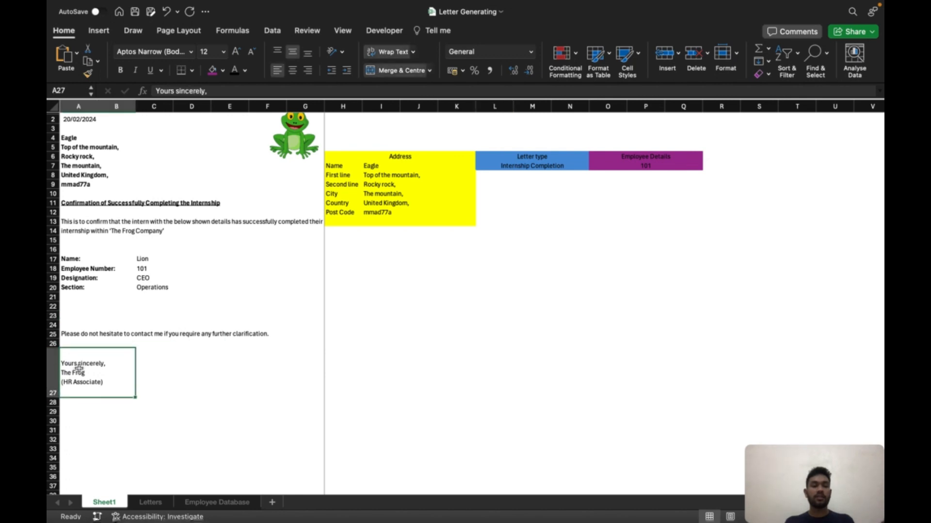
pyautogui.click(121, 71)
pyautogui.click(469, 358)
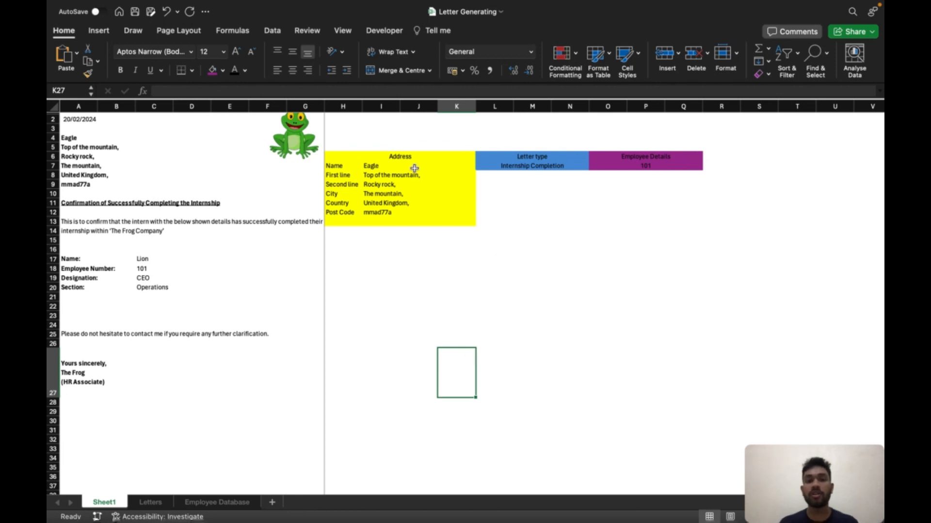
# Set the Letter type to Employment Confirmation and choose the fourth employee number in the Employee Details drop-down
pyautogui.click(550, 165)
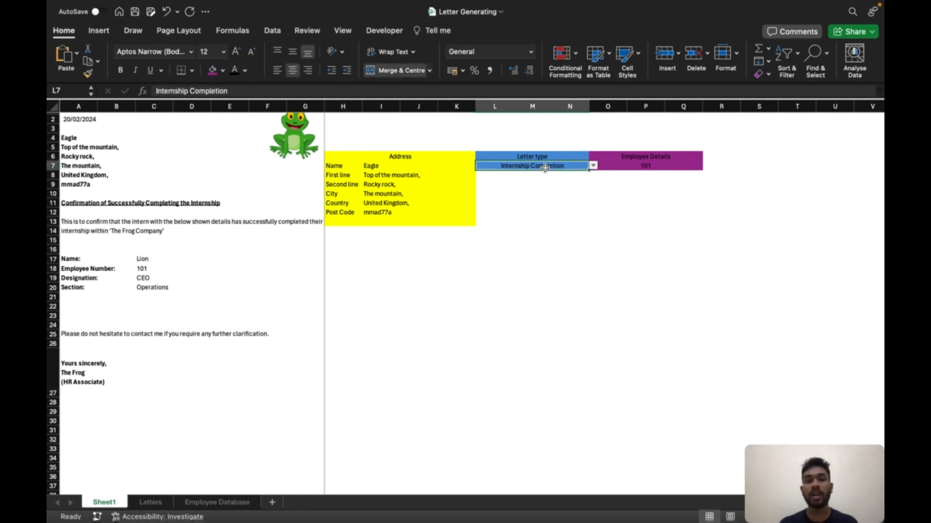
pyautogui.click(594, 167)
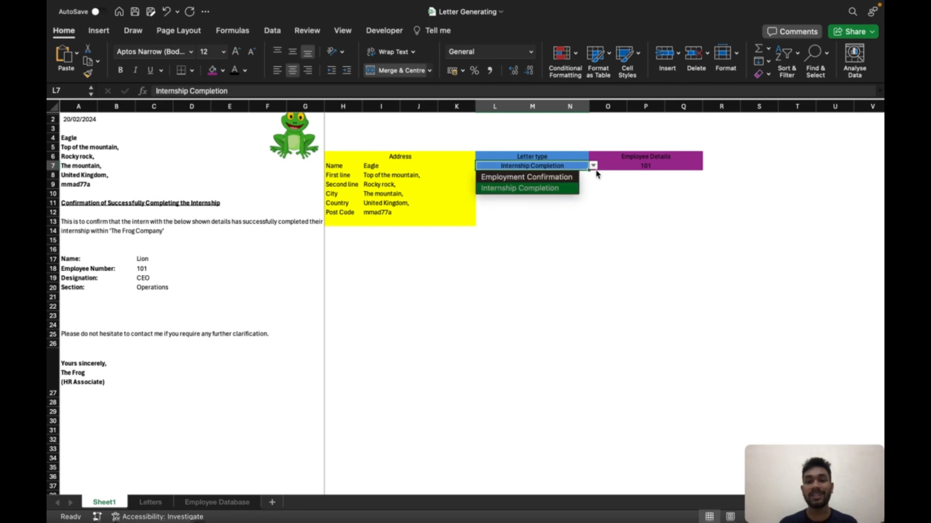
pyautogui.click(551, 177)
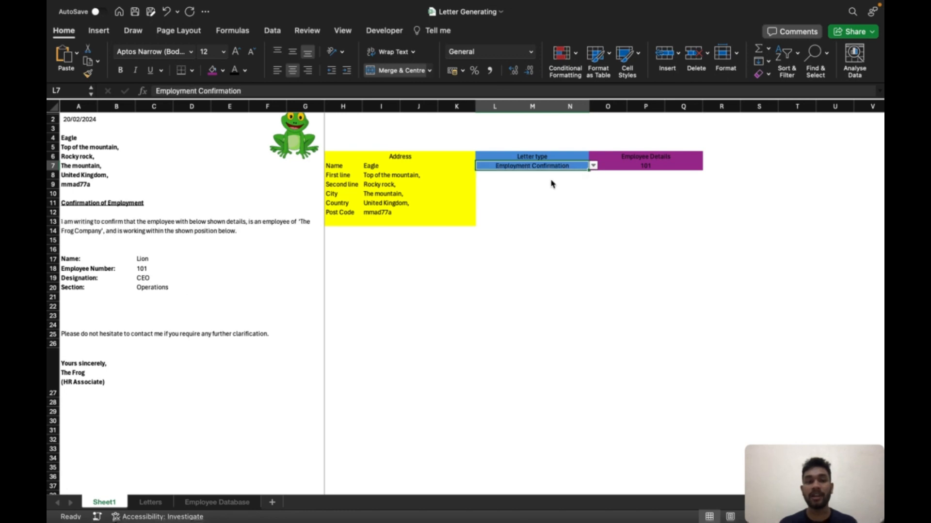
pyautogui.click(644, 166)
pyautogui.click(705, 167)
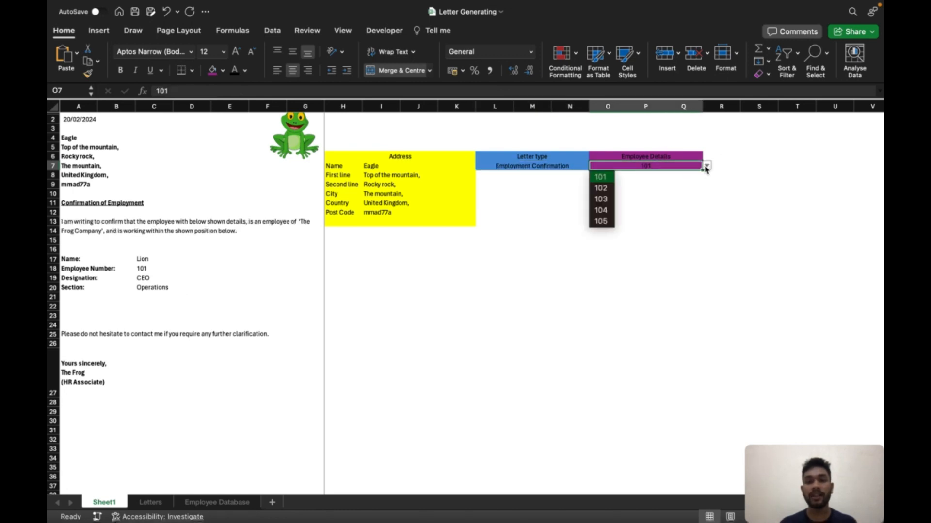
pyautogui.click(606, 214)
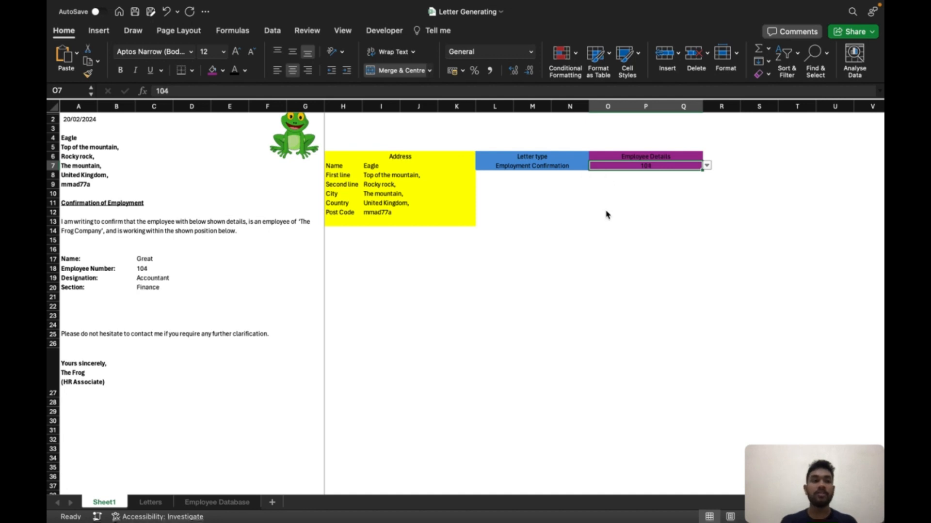
pyautogui.scroll(1, 243, 194)
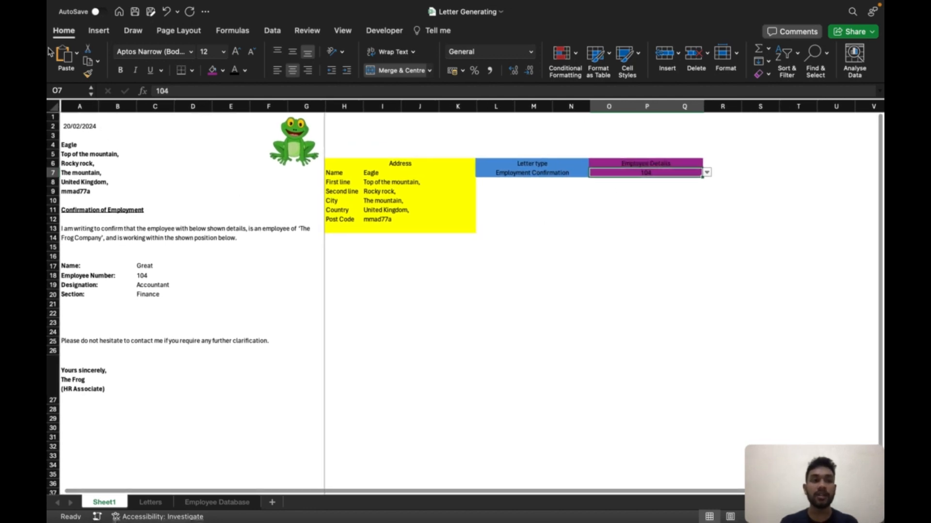
pyautogui.click(60, 31)
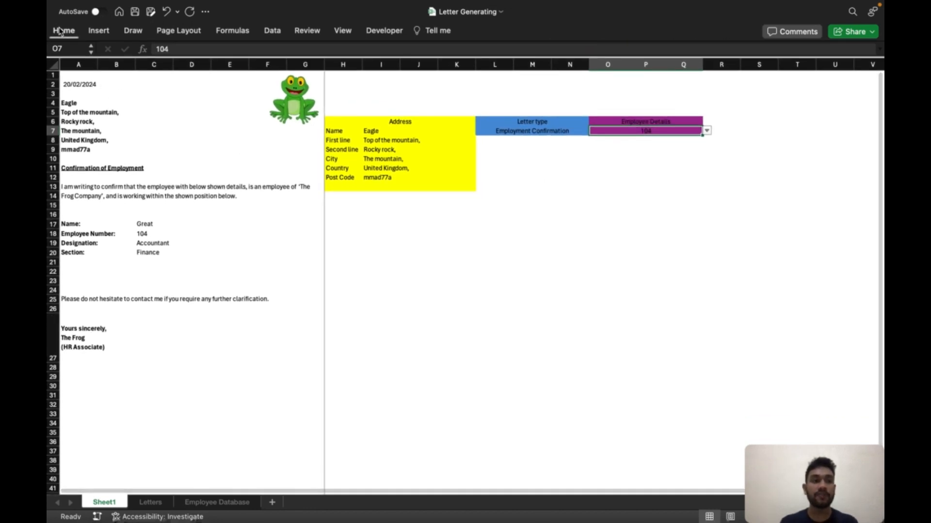
pyautogui.click(60, 31)
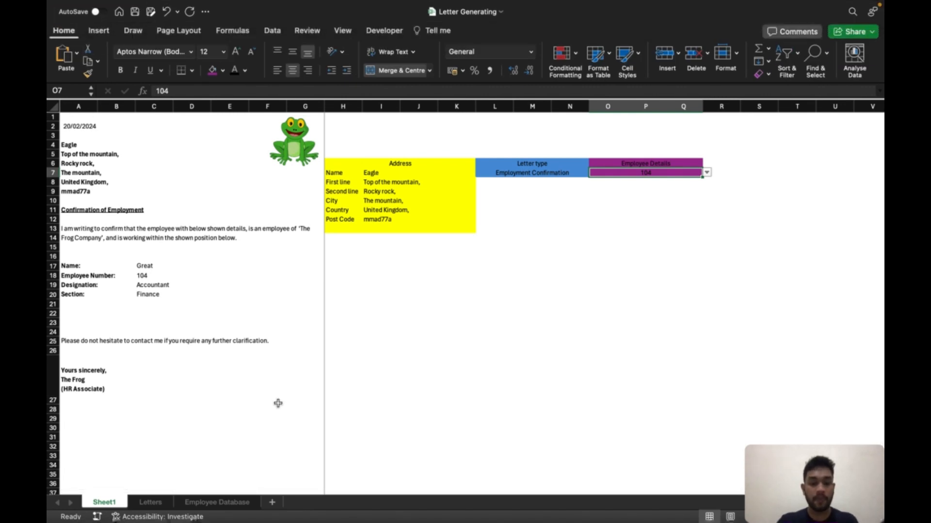
# Print only page 1 of Sheet1 to a PDF named Letter Generating, saved on the Desktop
pyautogui.press('super+p')
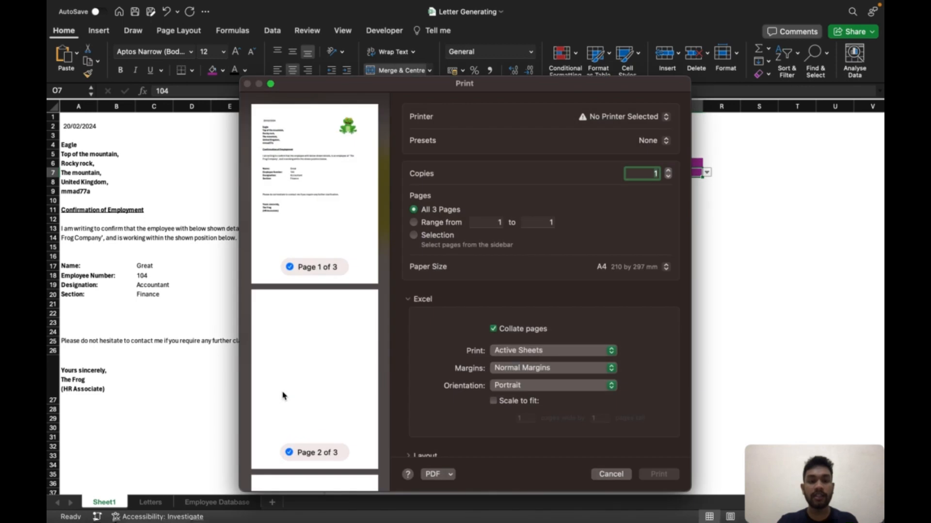
pyautogui.scroll(-1, 316, 413)
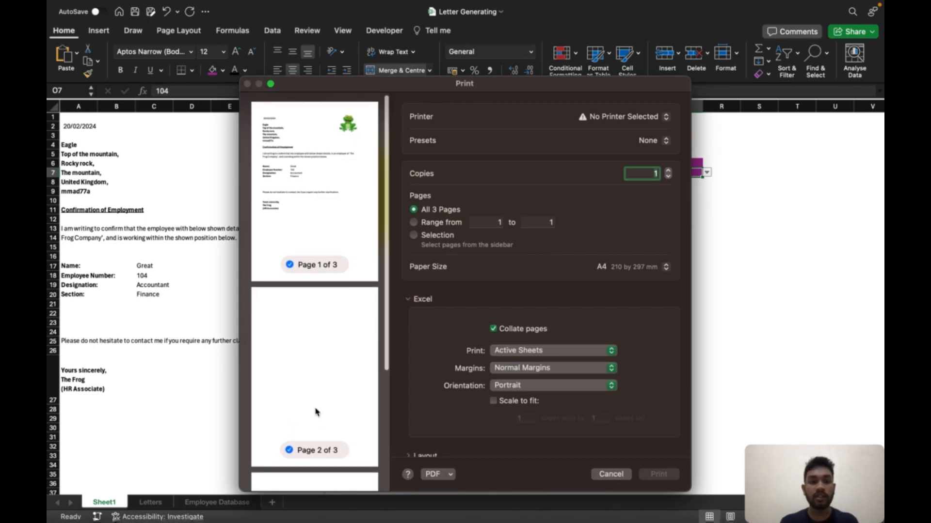
pyautogui.scroll(-3, 316, 413)
pyautogui.scroll(3, 316, 412)
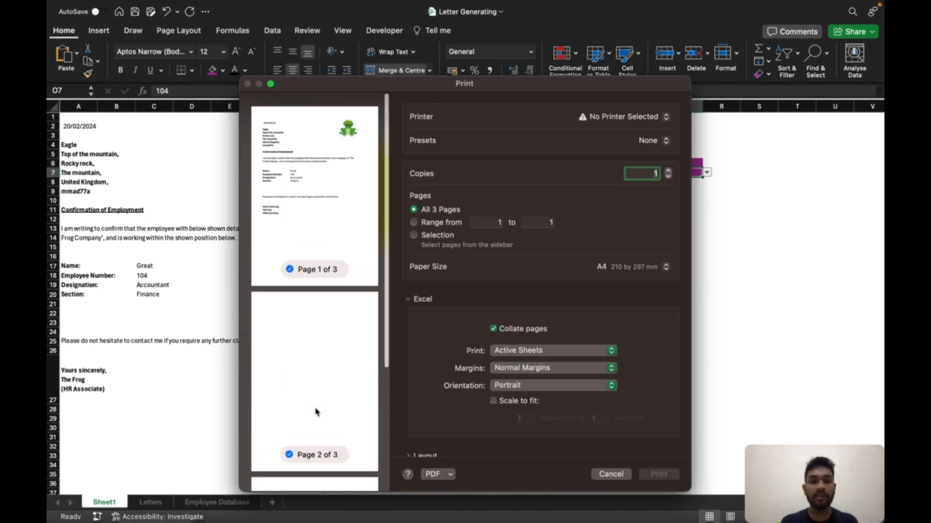
pyautogui.click(414, 235)
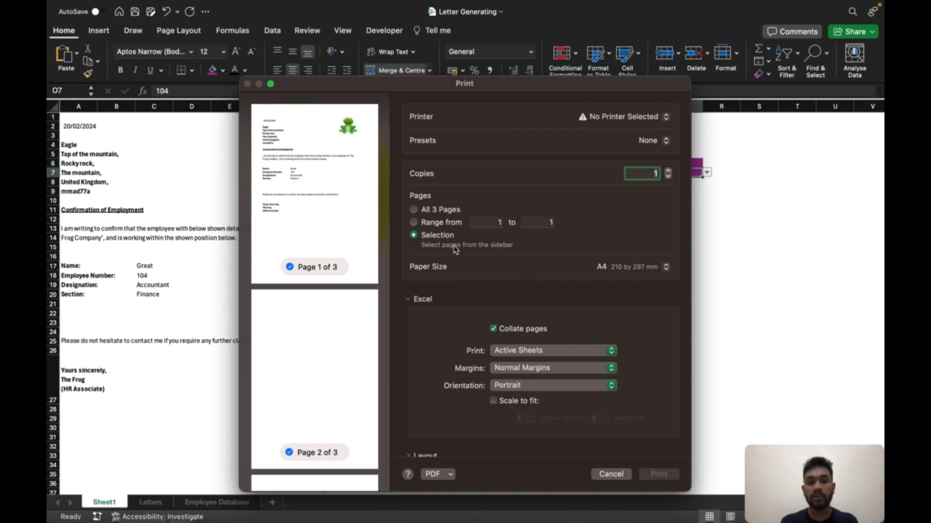
pyautogui.click(415, 222)
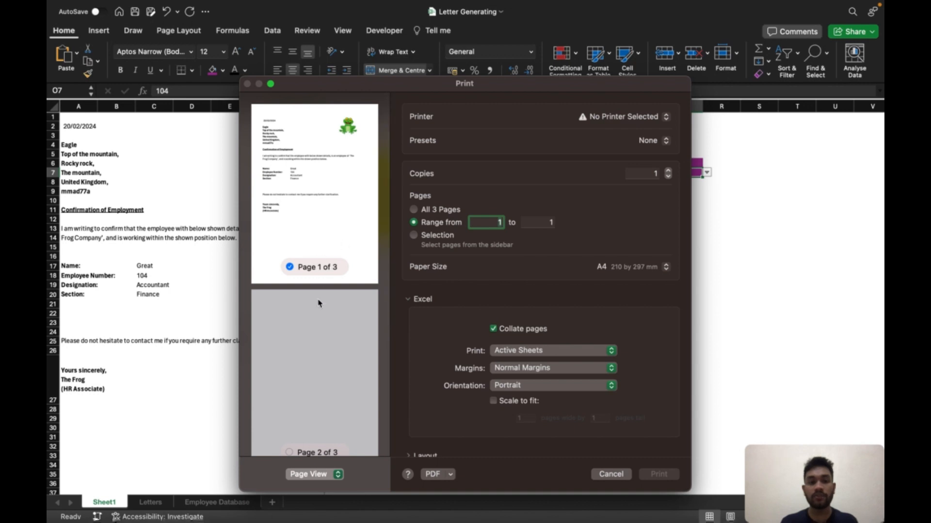
pyautogui.click(444, 470)
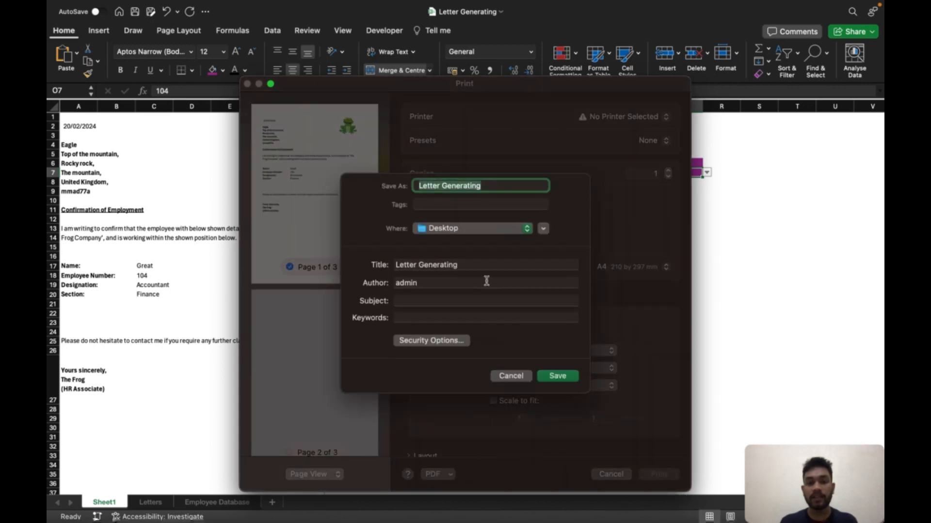
pyautogui.click(562, 377)
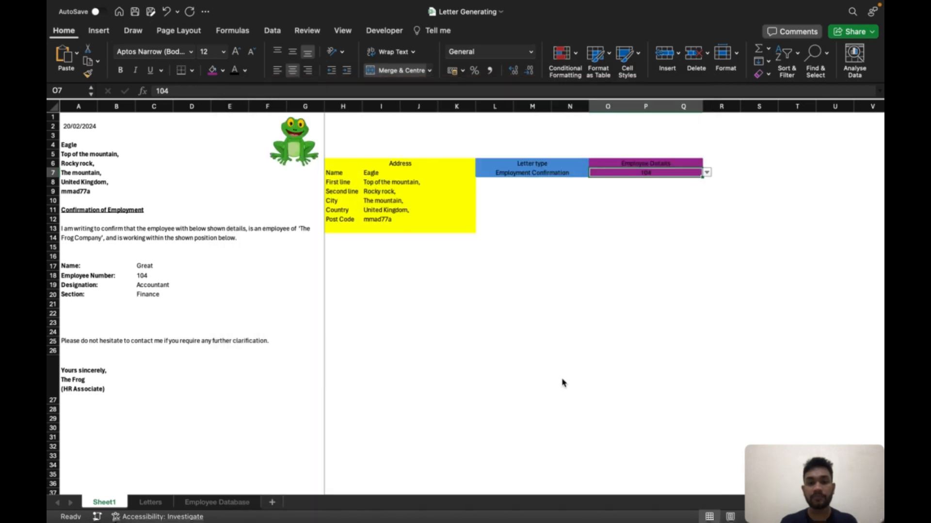